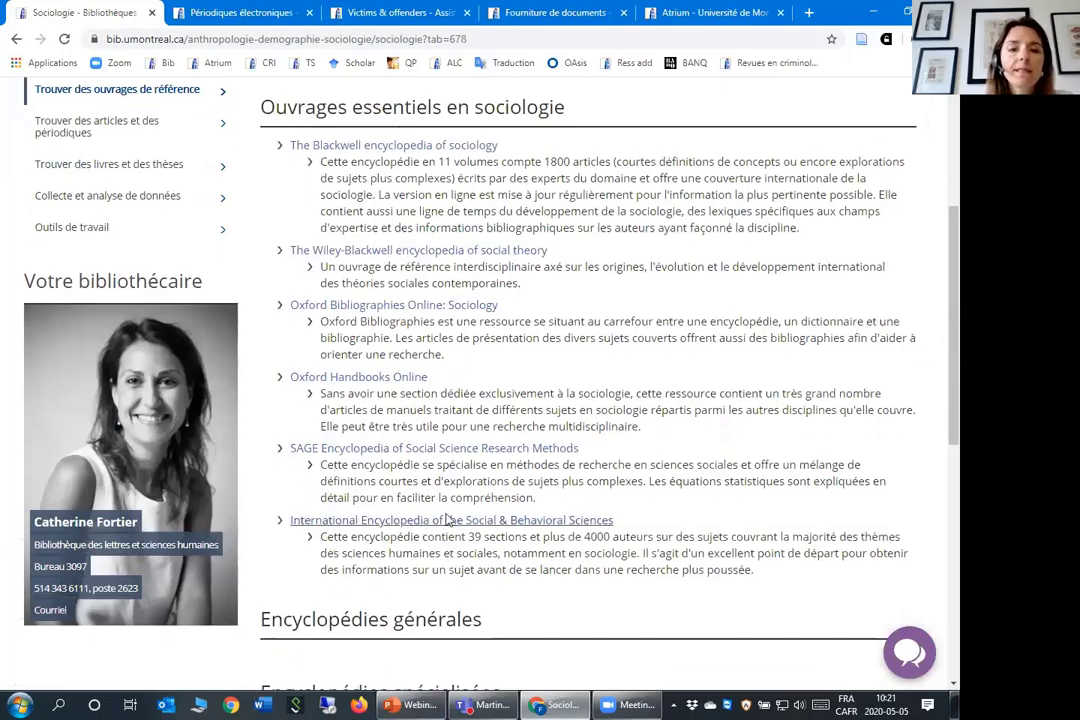
From the sociology guide's articles and periodicals section, open the Sociological Abstracts (ProQuest) database
scroll(451, 513, down, 1)
scroll(511, 160, up, 2)
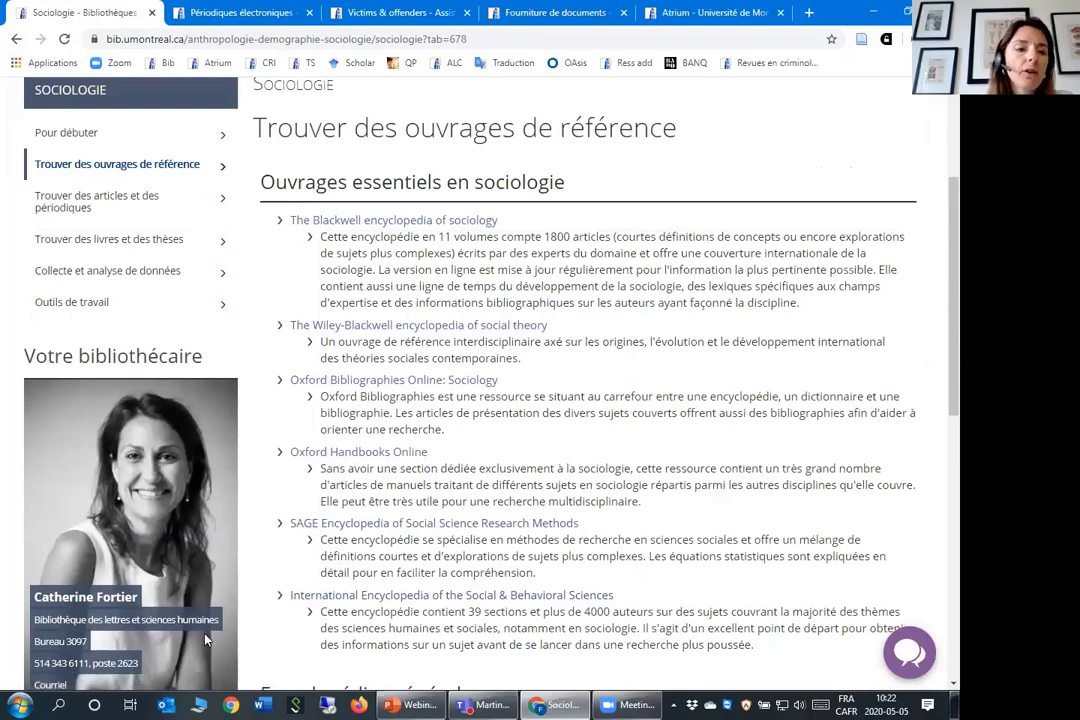
scroll(420, 443, down, 1)
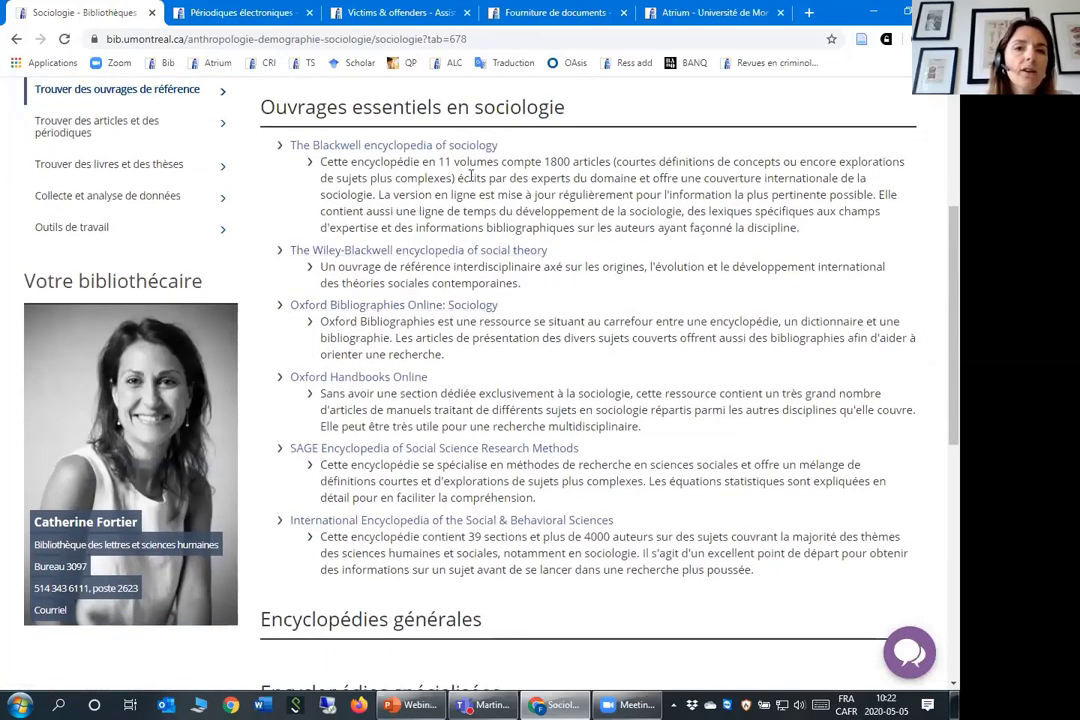
scroll(400, 460, up, 1)
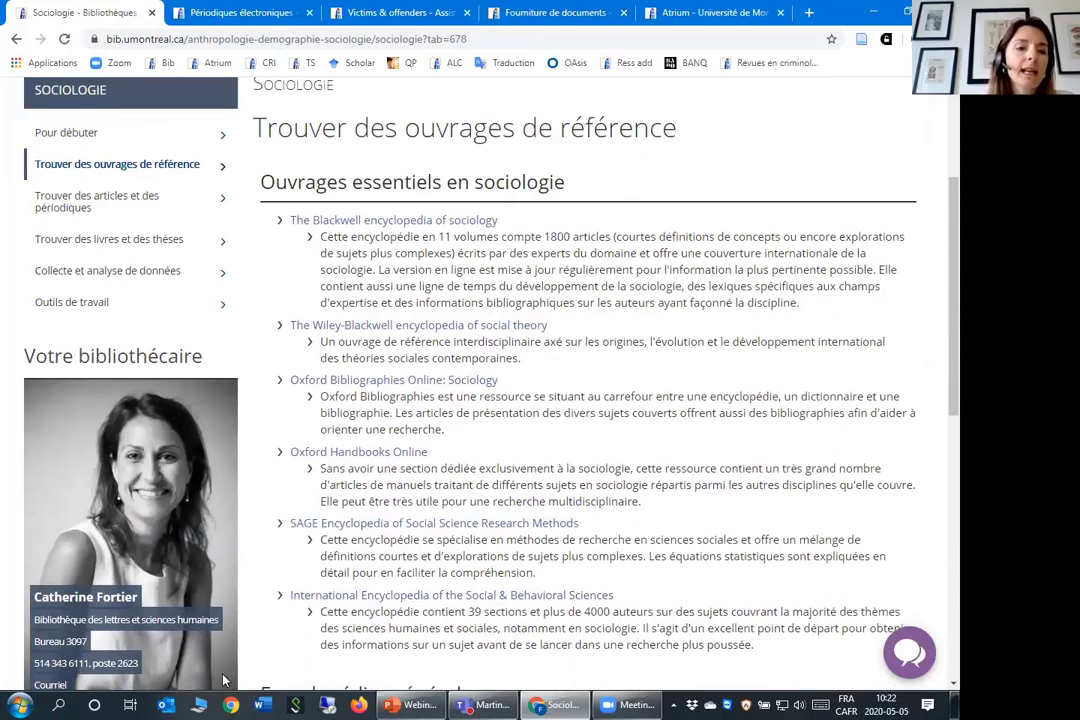
scroll(463, 636, up, 1)
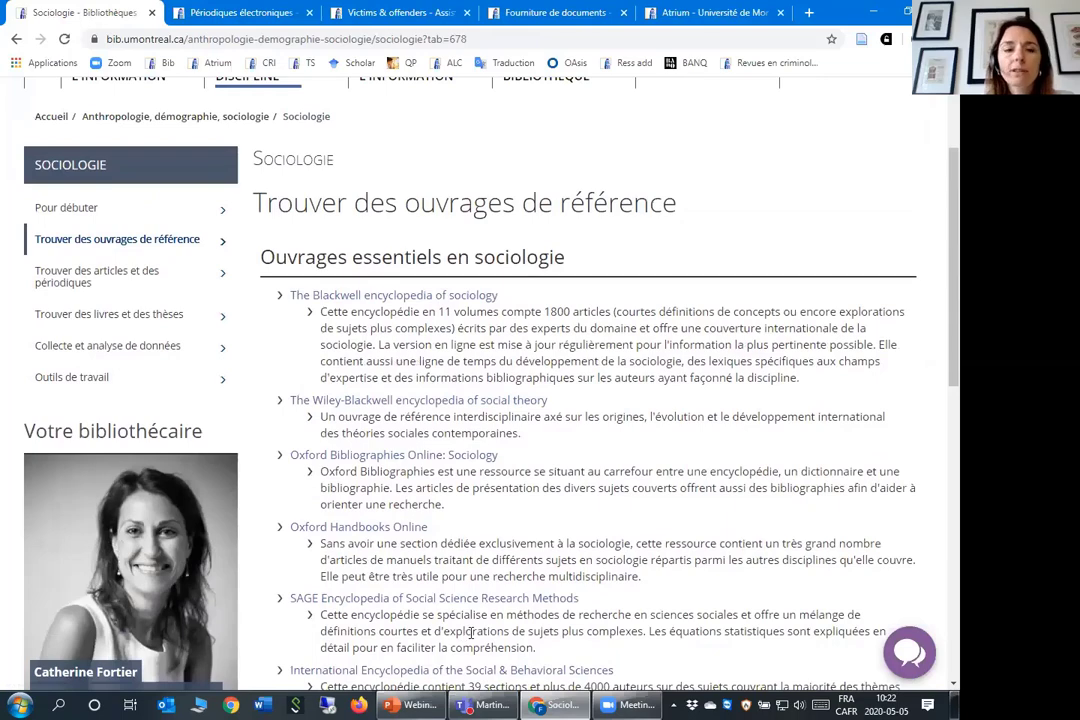
scroll(470, 632, up, 1)
scroll(470, 632, up, 1)
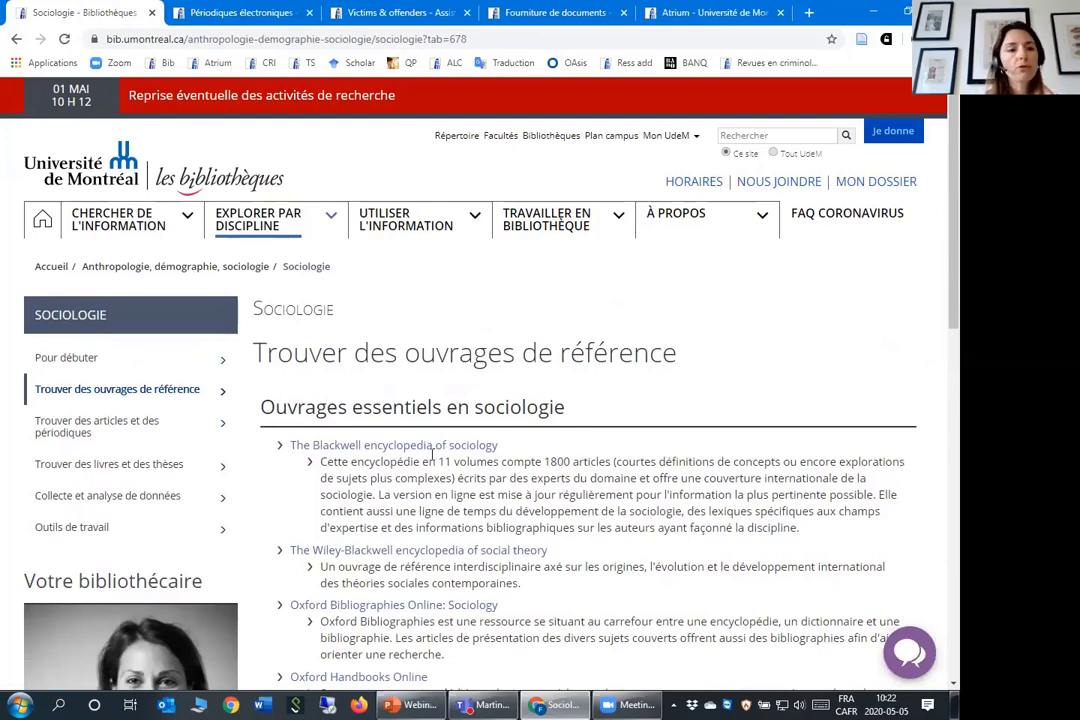
click(118, 428)
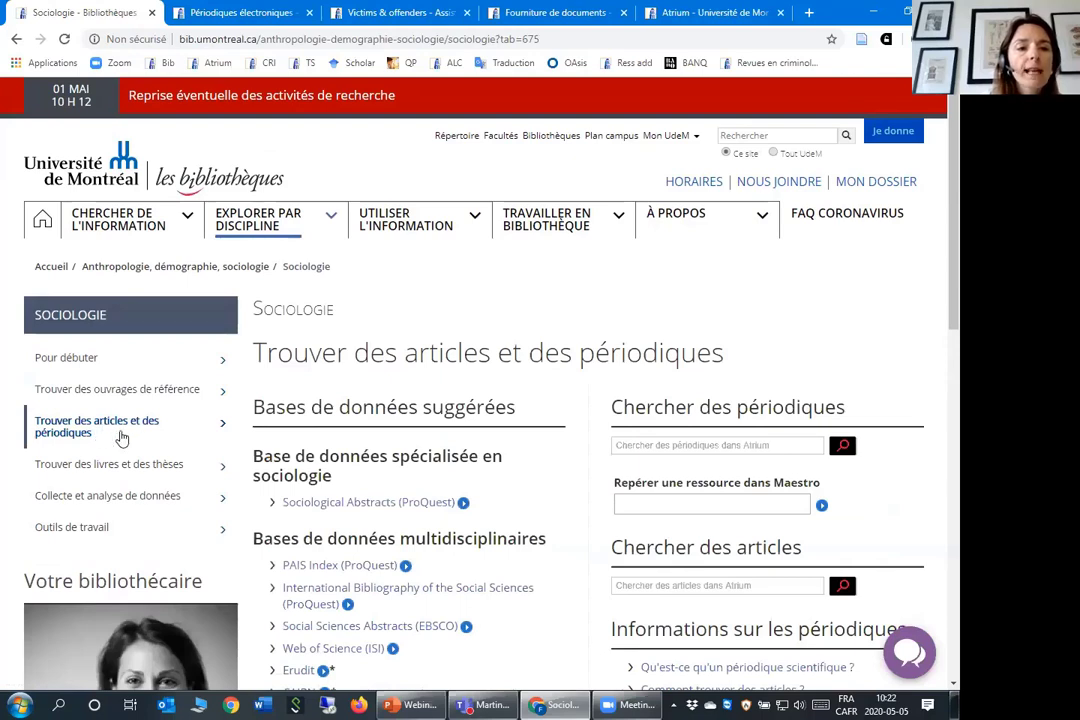
click(356, 514)
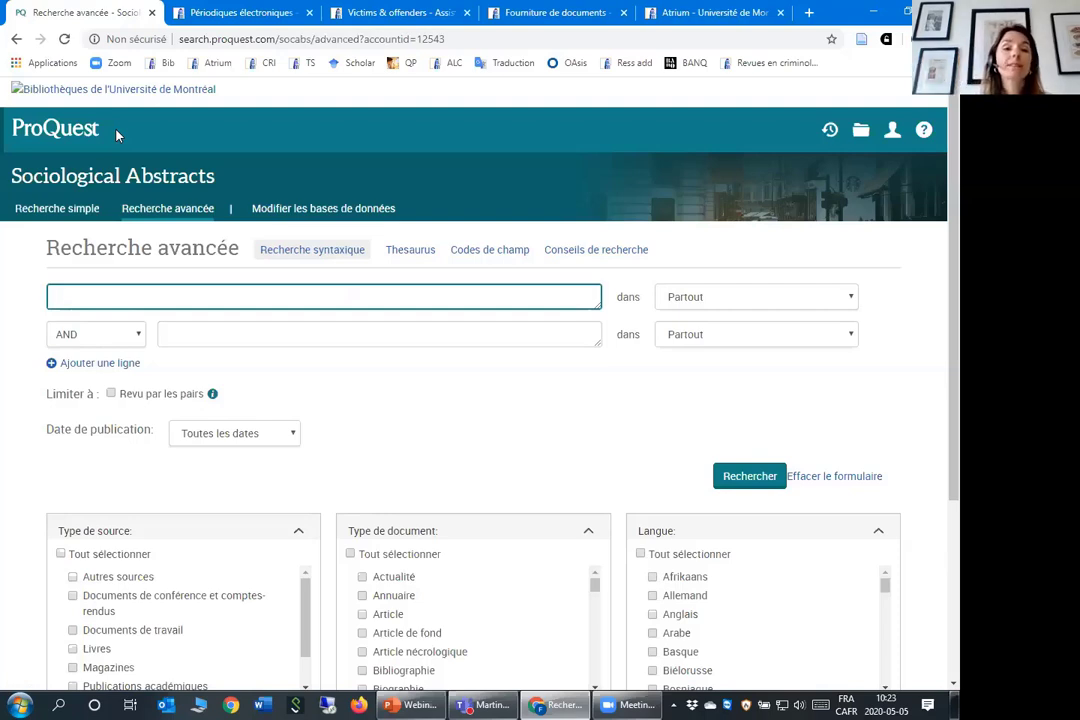
Browse the available ProQuest databases and switch the search to ERIC
click(322, 213)
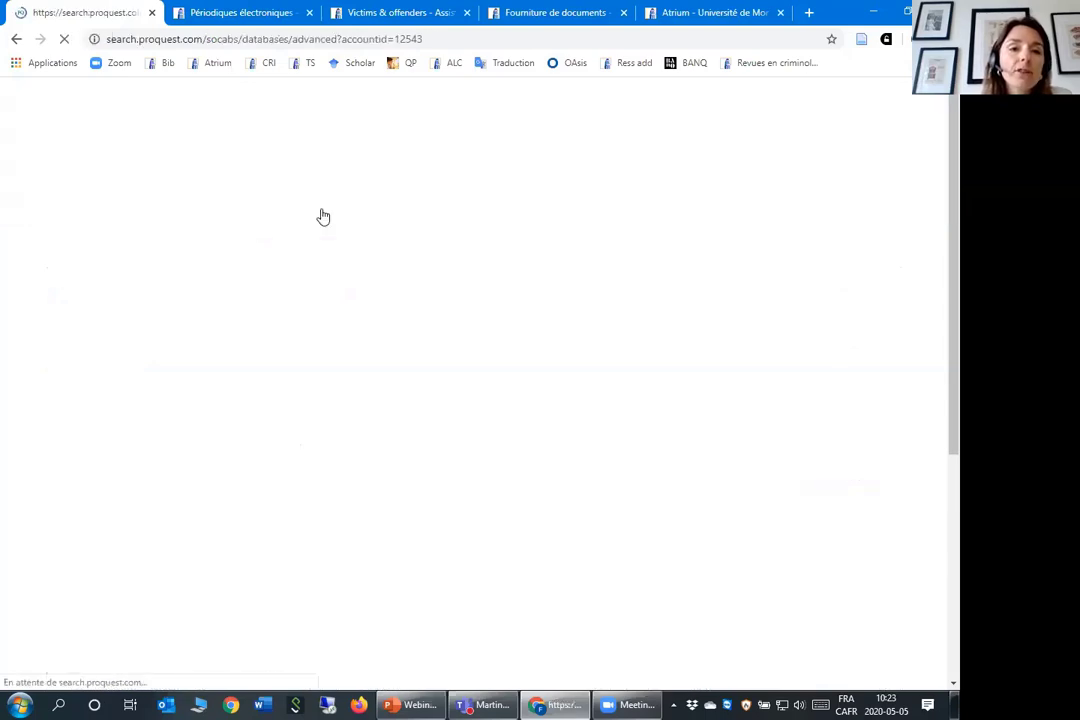
scroll(137, 320, down, 4)
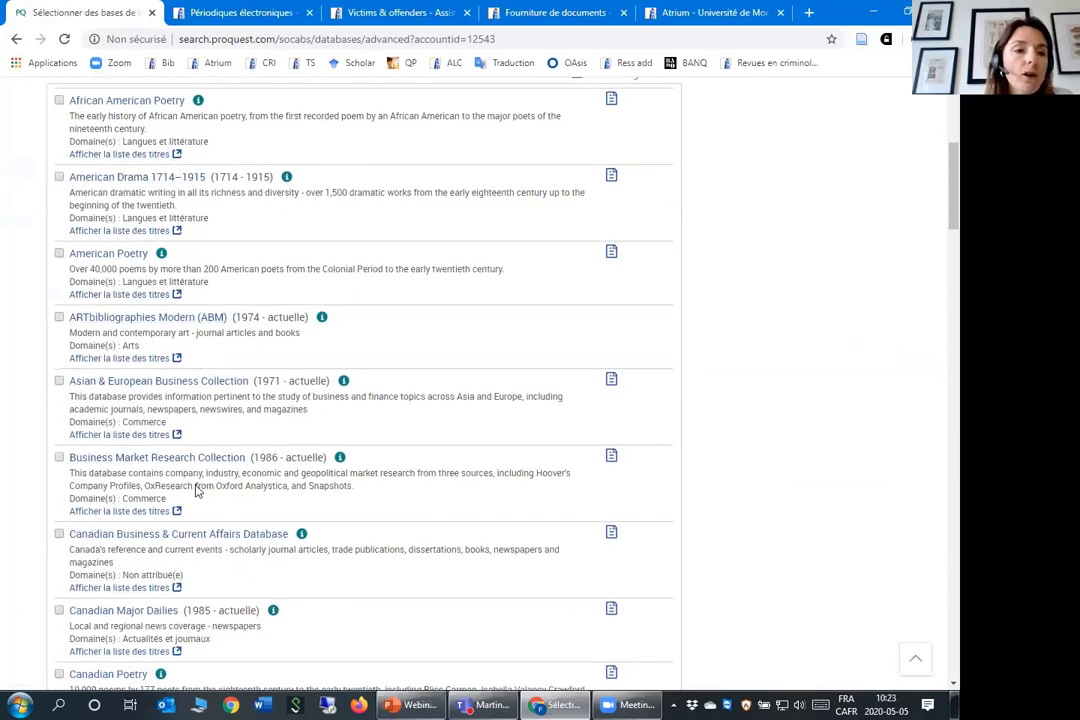
scroll(165, 444, down, 2)
scroll(165, 444, down, 4)
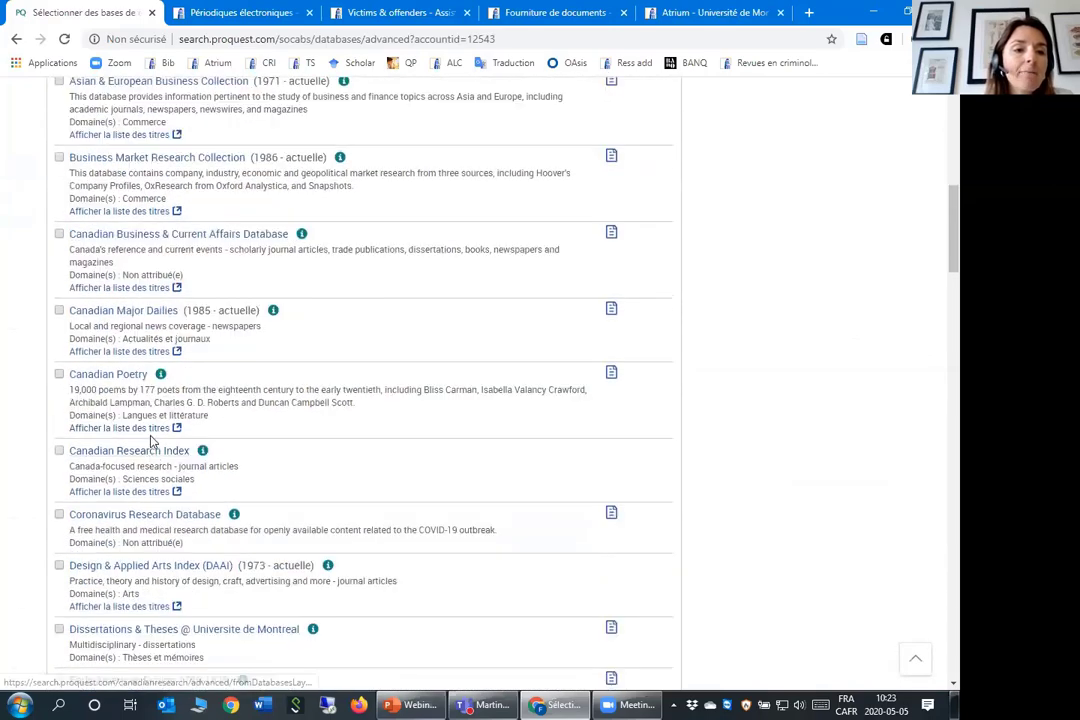
scroll(150, 480, down, 4)
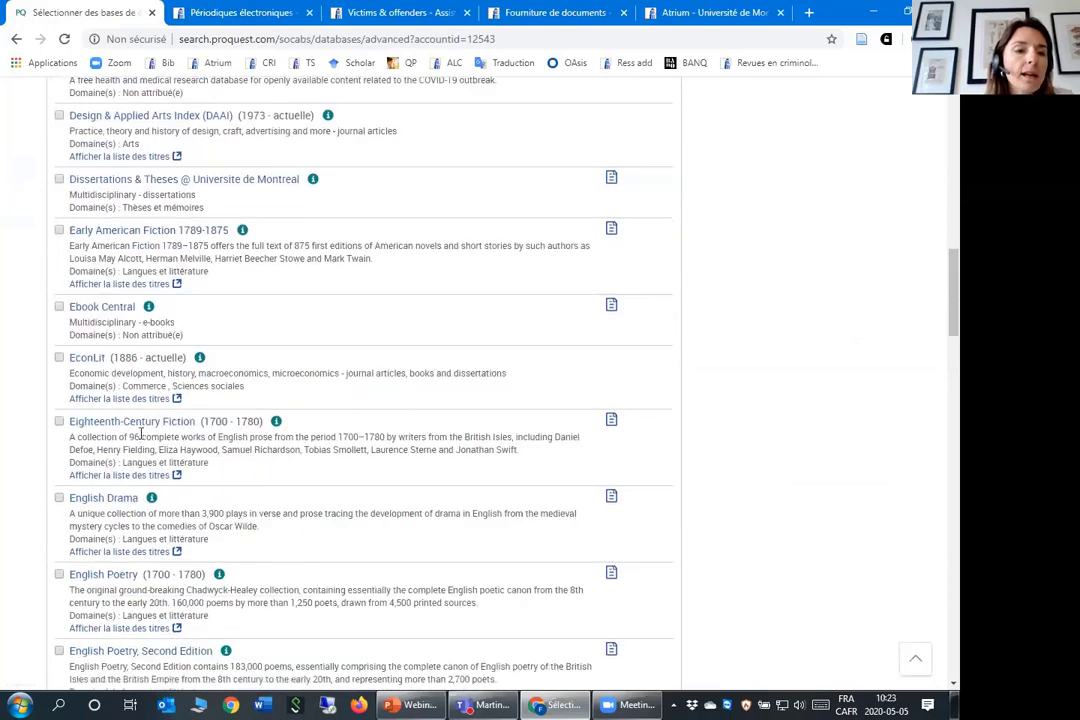
scroll(145, 420, down, 2)
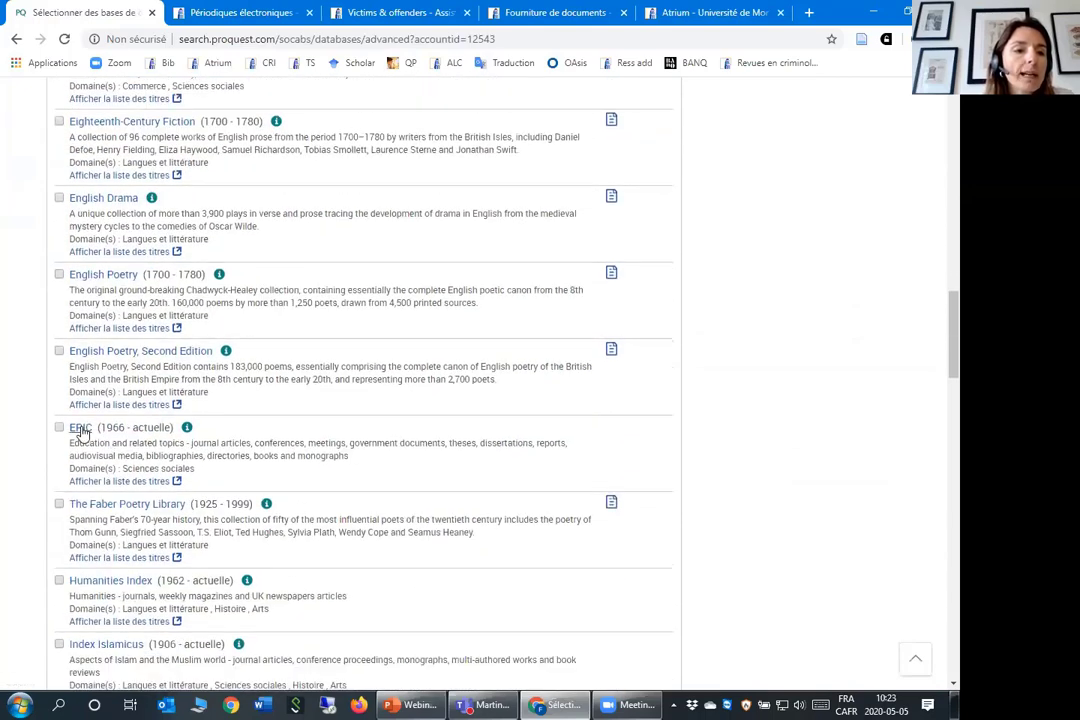
click(78, 428)
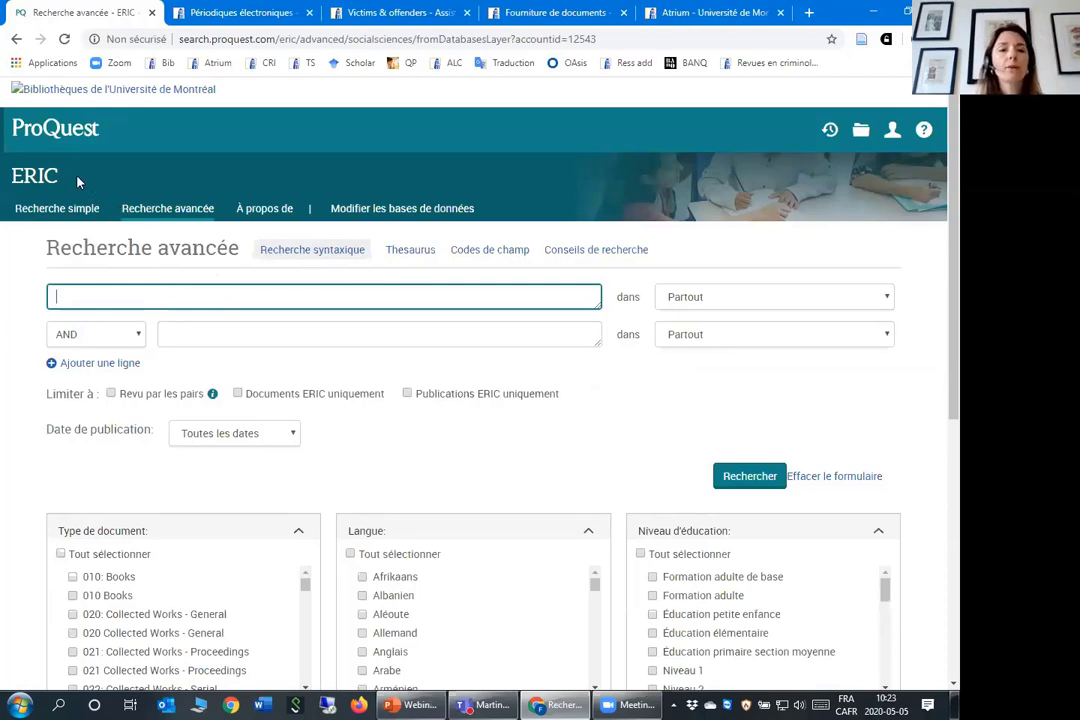
Reopen the database selection, deselect ERIC and select Sociological Abstracts with both of its component databases
click(358, 210)
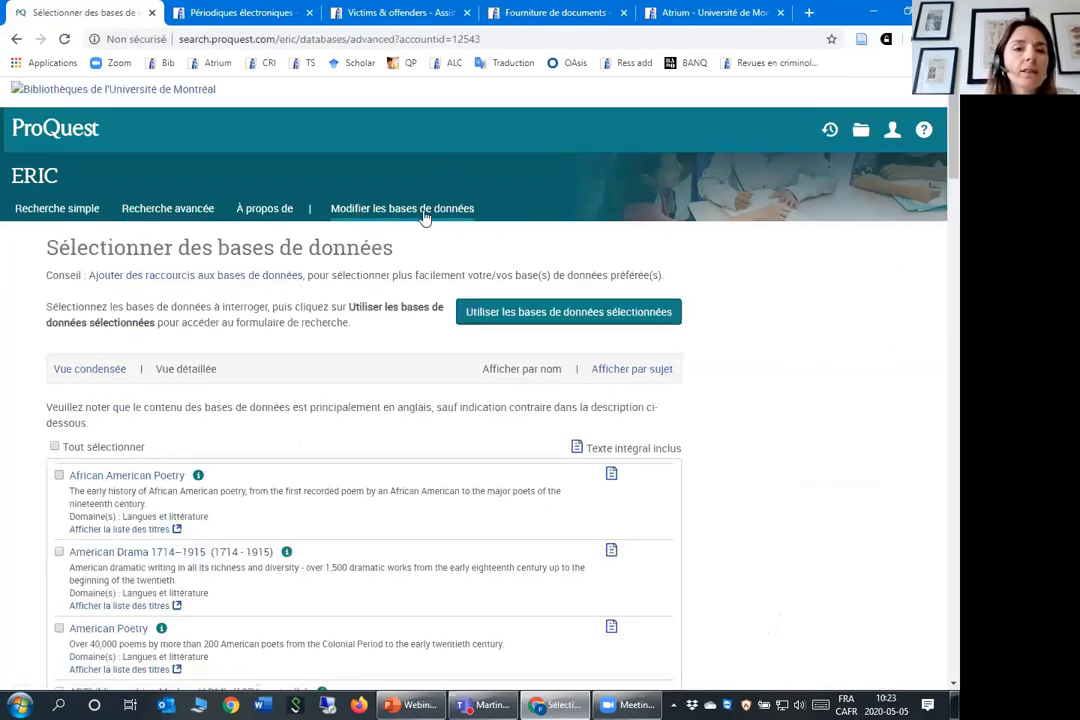
scroll(340, 265, down, 10)
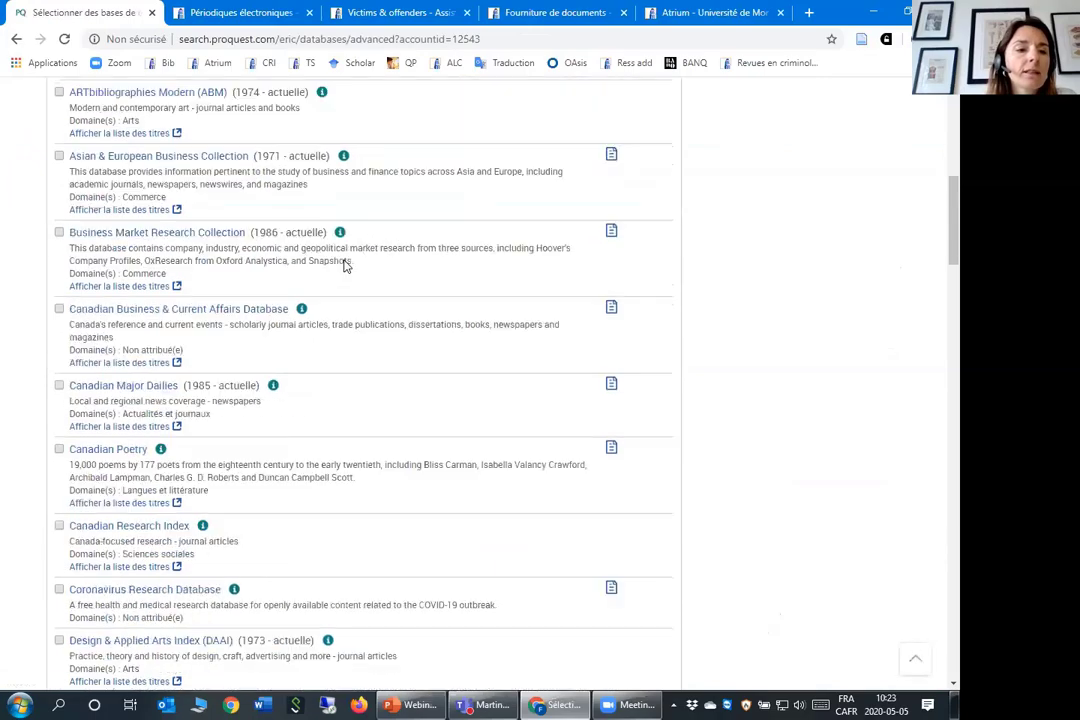
scroll(336, 260, down, 5)
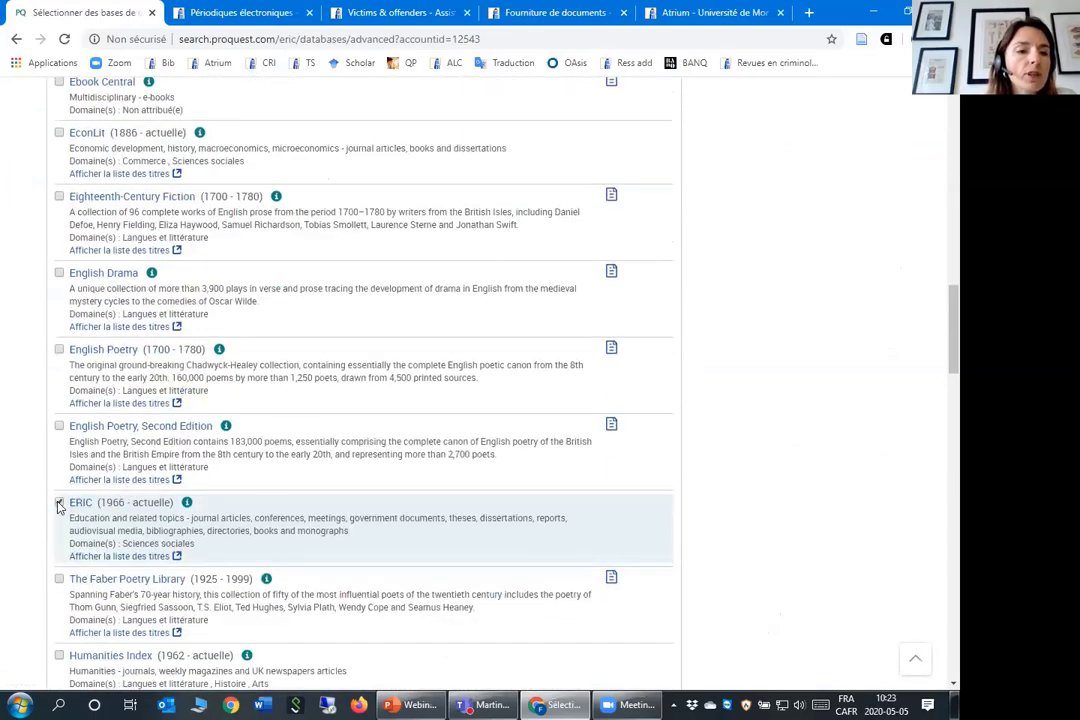
scroll(212, 470, down, 10)
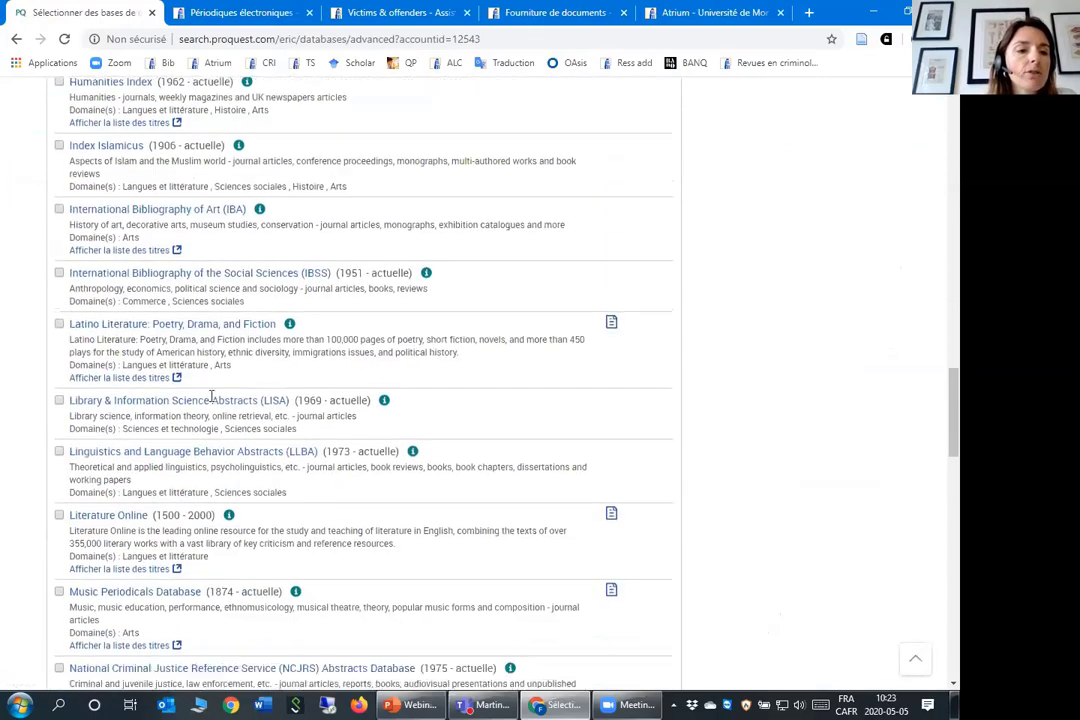
scroll(211, 397, down, 8)
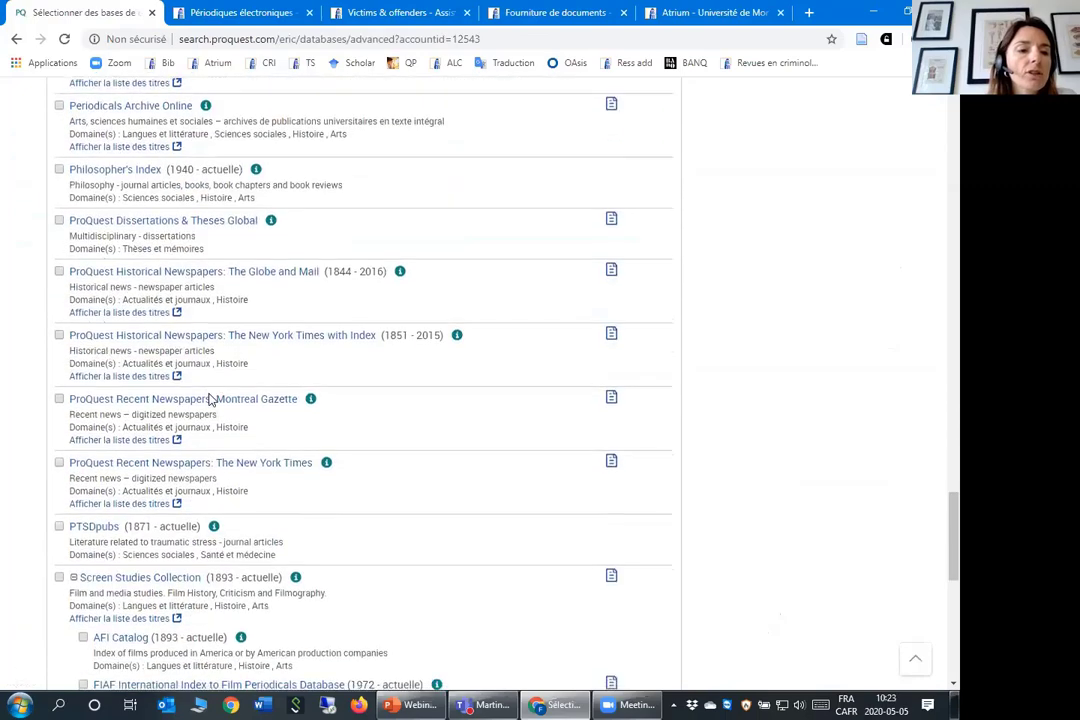
scroll(210, 400, down, 1)
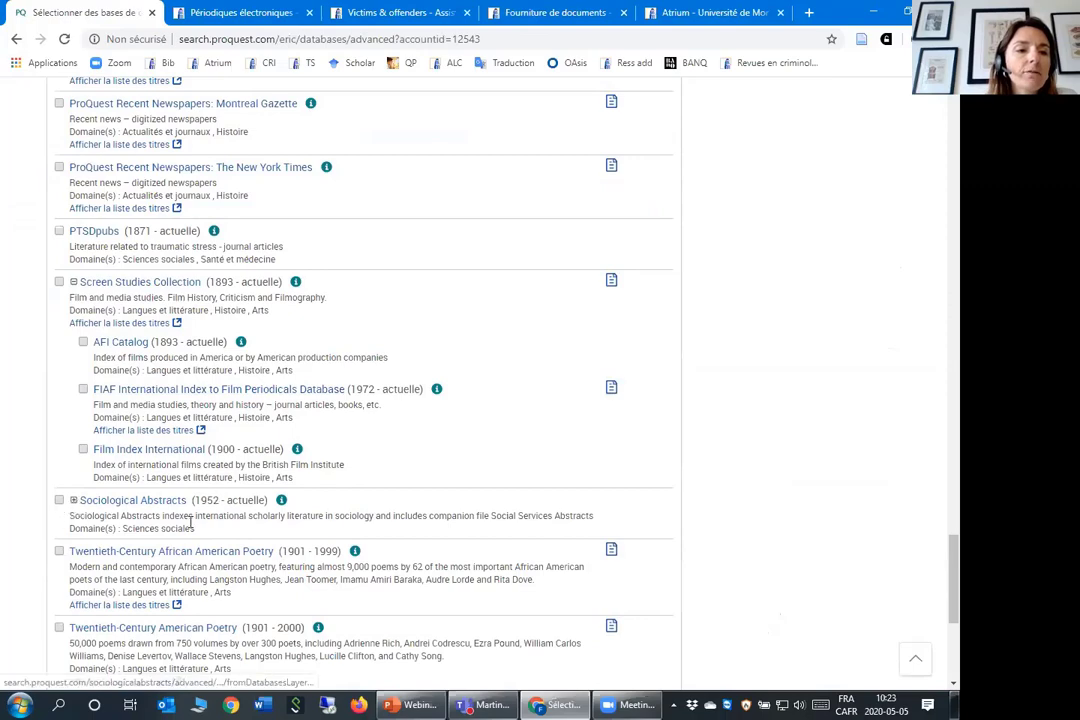
scroll(210, 516, up, 1)
click(58, 590)
scroll(68, 400, down, 3)
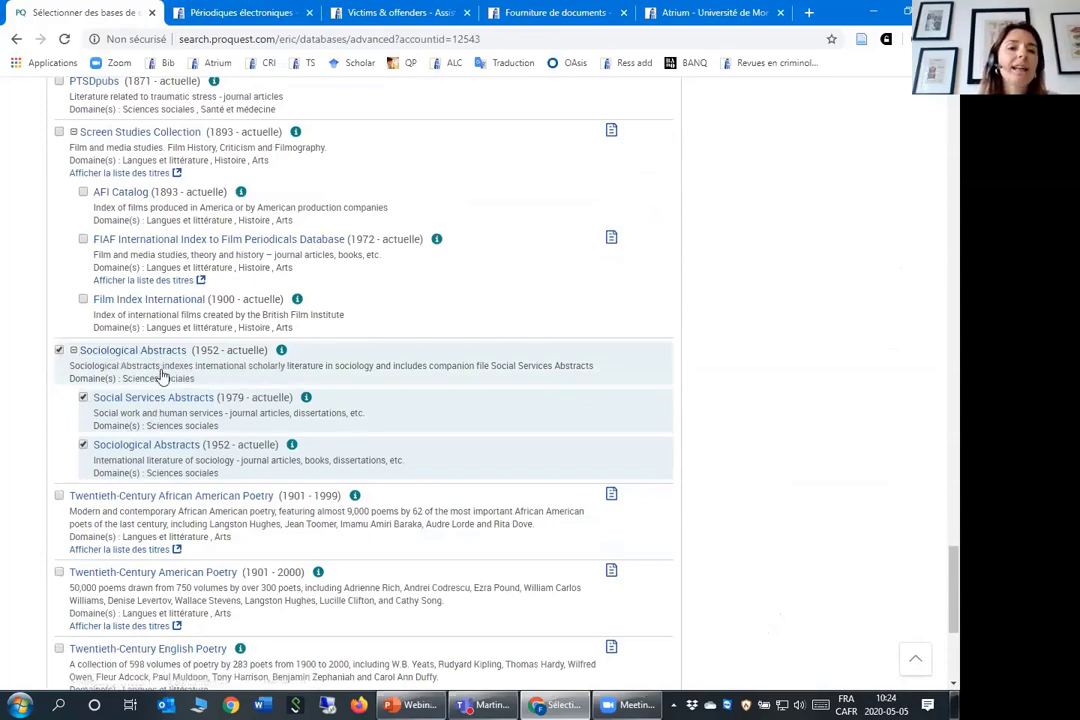
Check the whole database list and apply the selected databases to the advanced search
scroll(930, 510, up, 2)
key(Home)
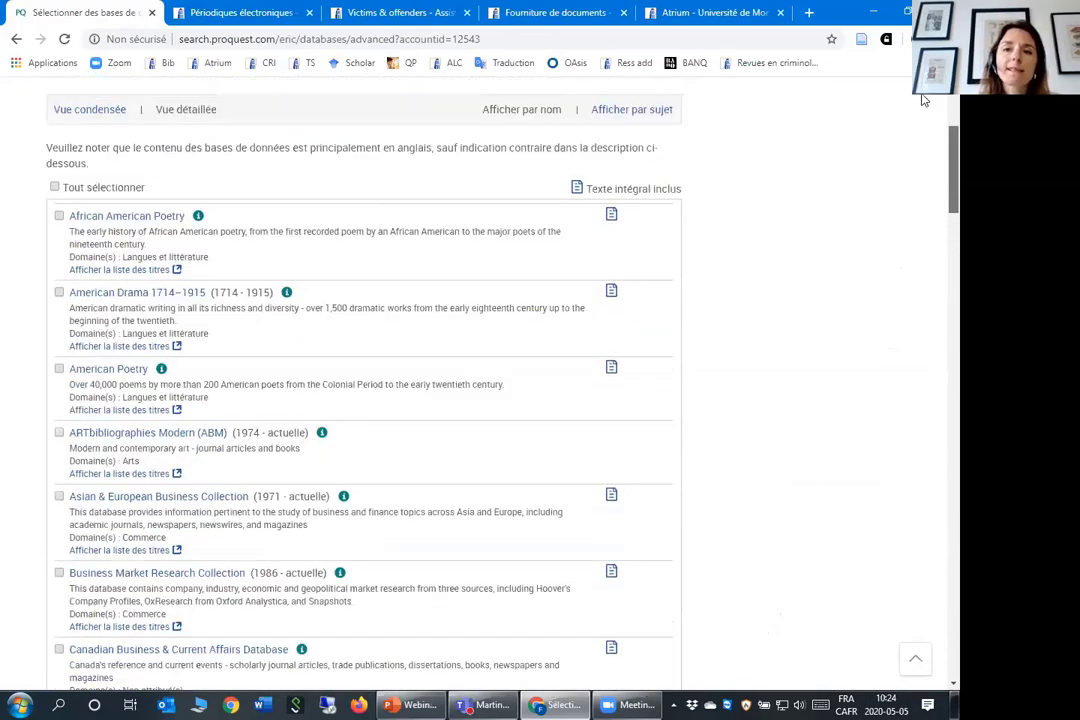
scroll(380, 245, down, 12)
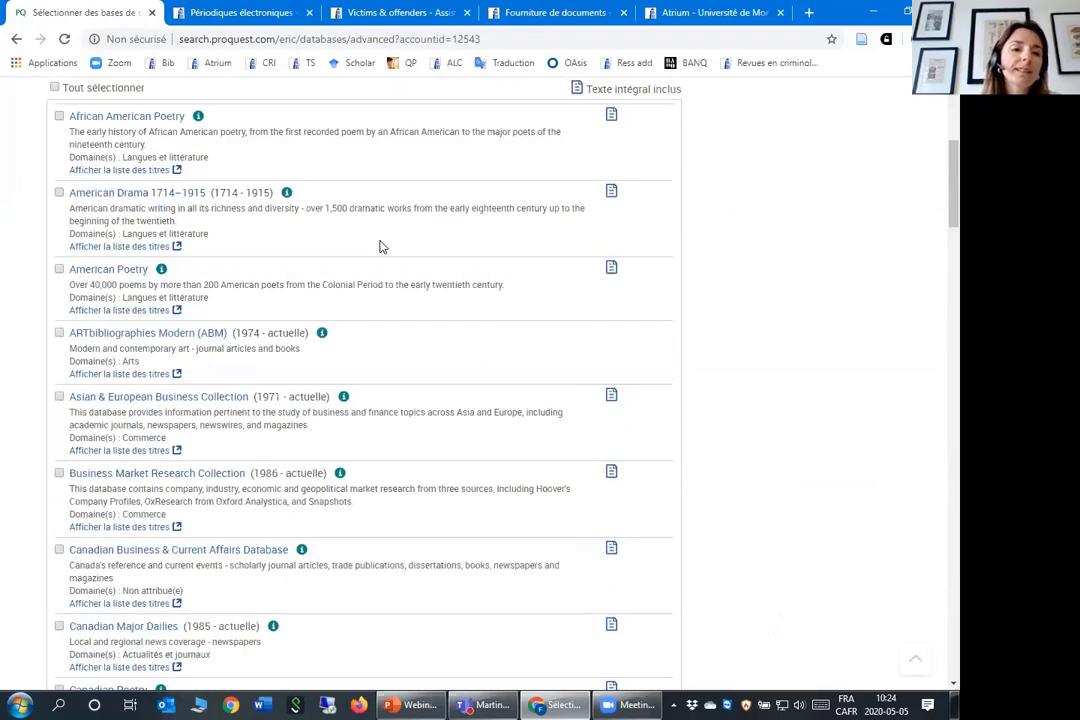
scroll(390, 250, down, 15)
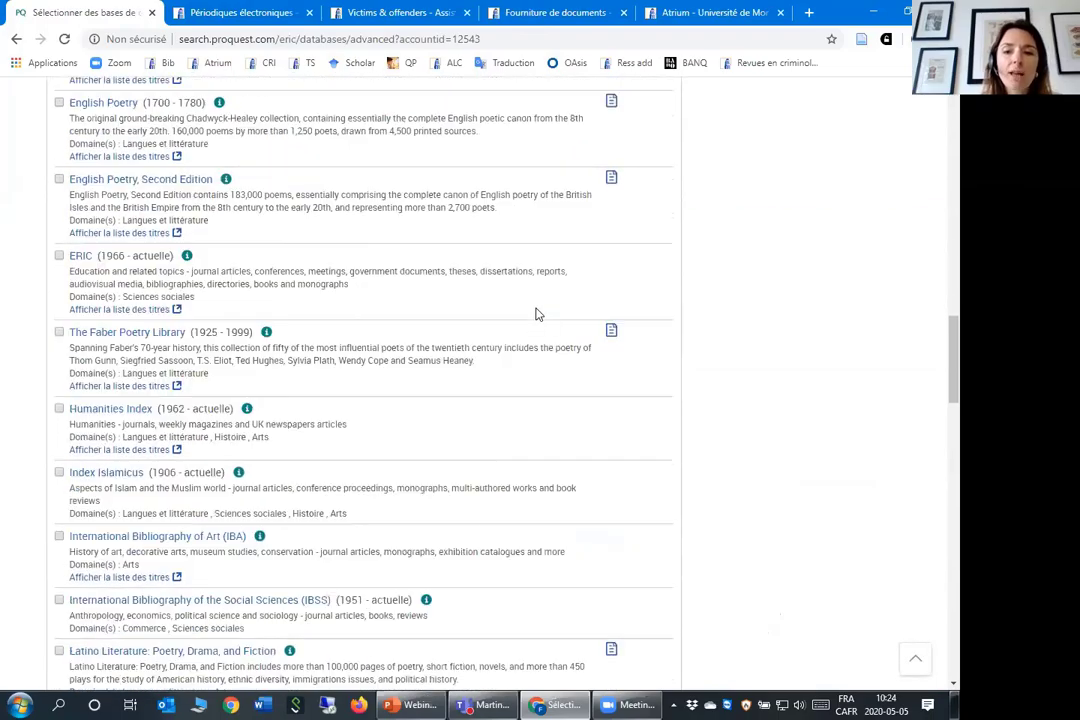
scroll(549, 317, down, 6)
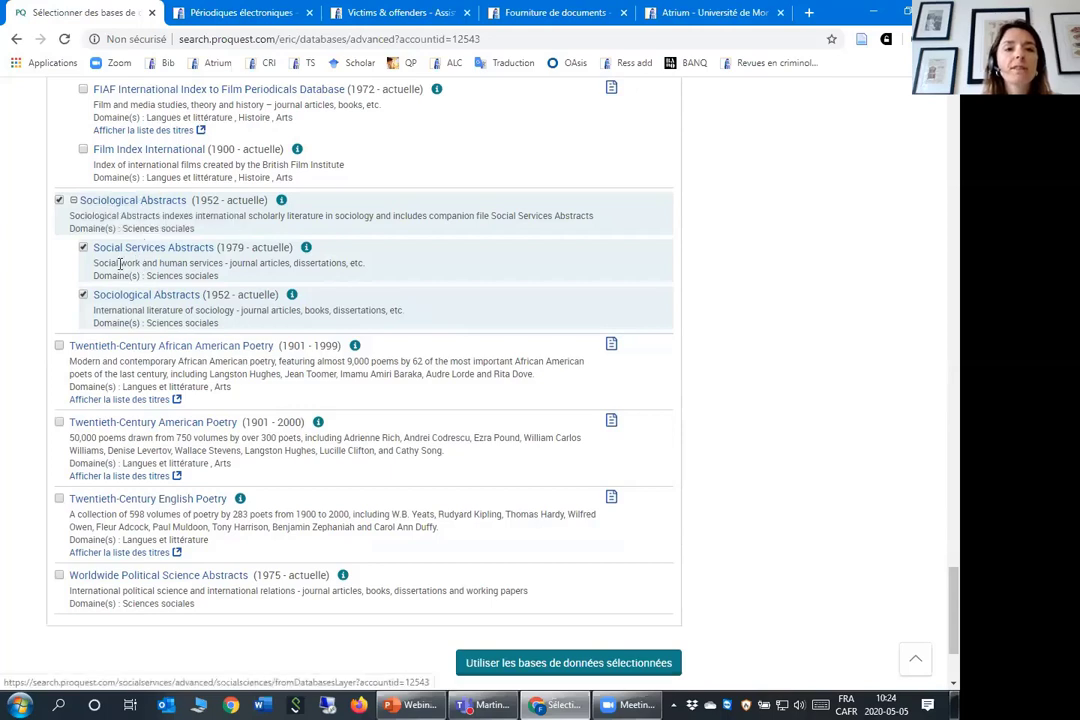
click(594, 662)
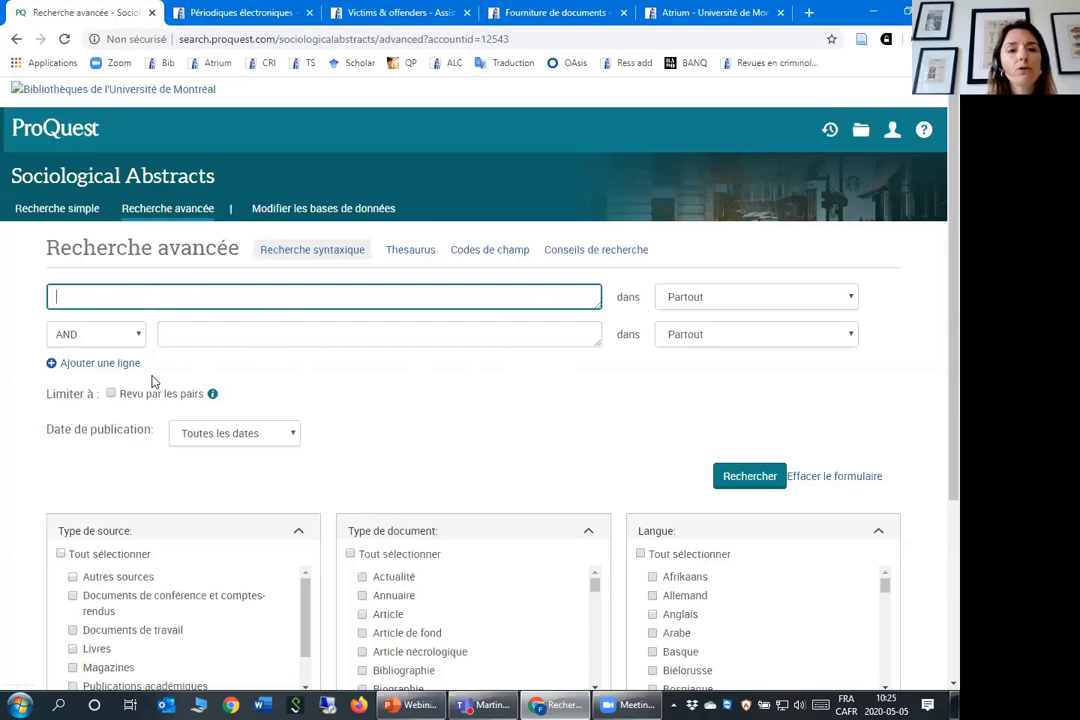
Enter "adoption" and "gay" on separate lines of the advanced search, combined with AND
click(112, 368)
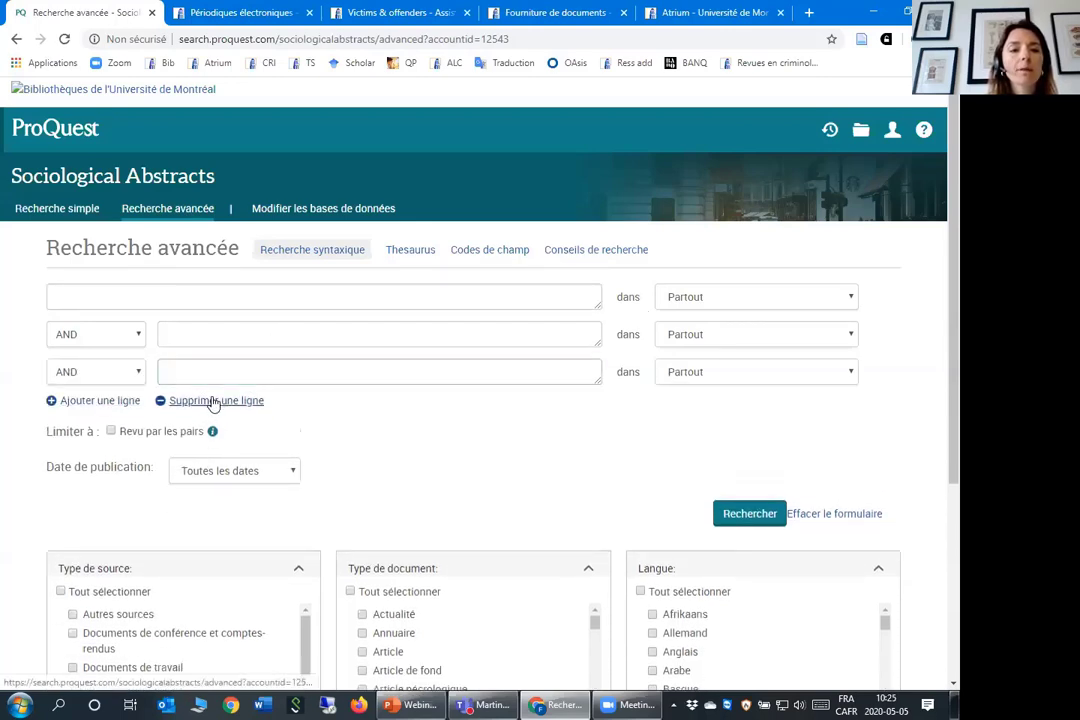
click(212, 401)
click(213, 296)
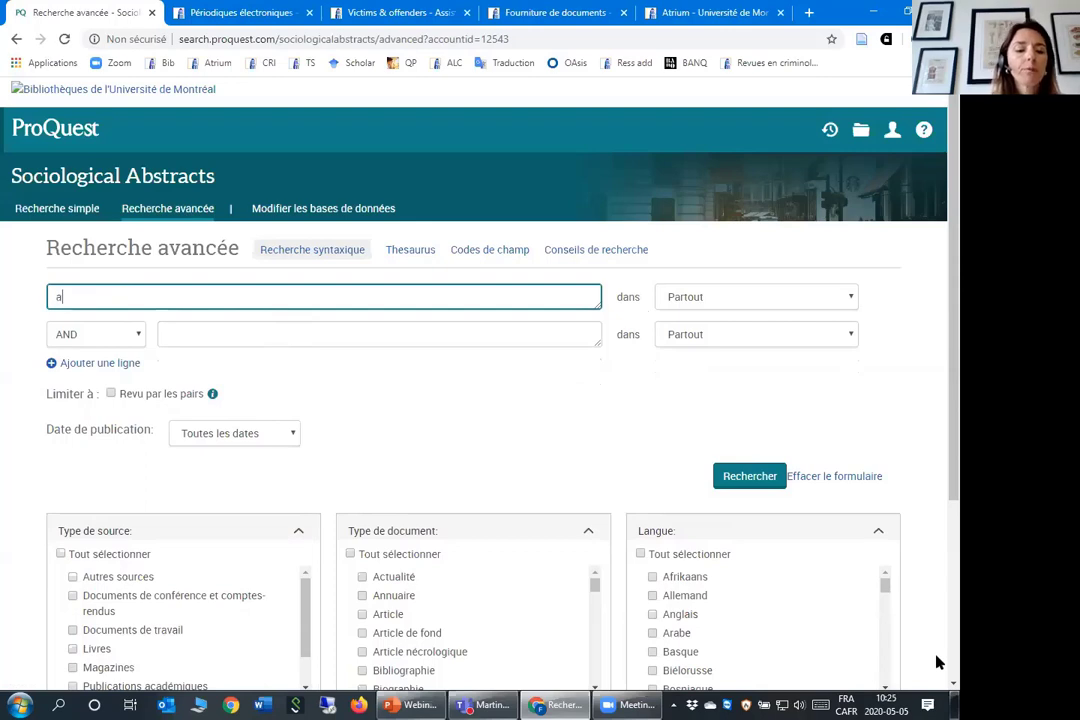
text(doption)
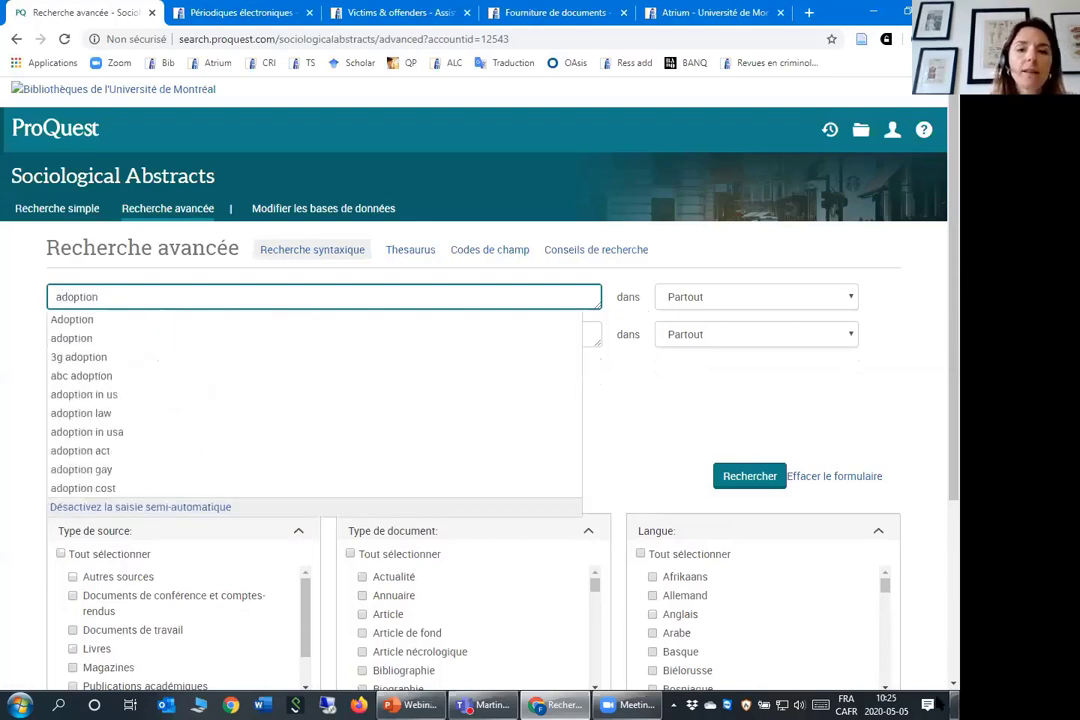
click(670, 418)
click(323, 333)
text(gay)
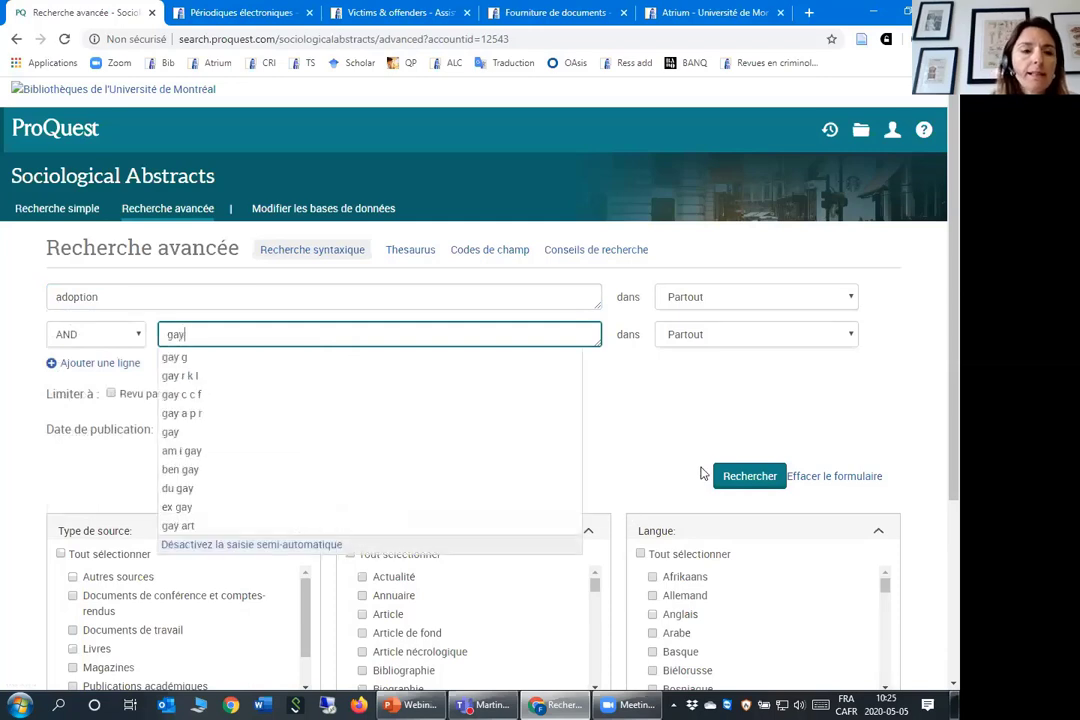
click(630, 397)
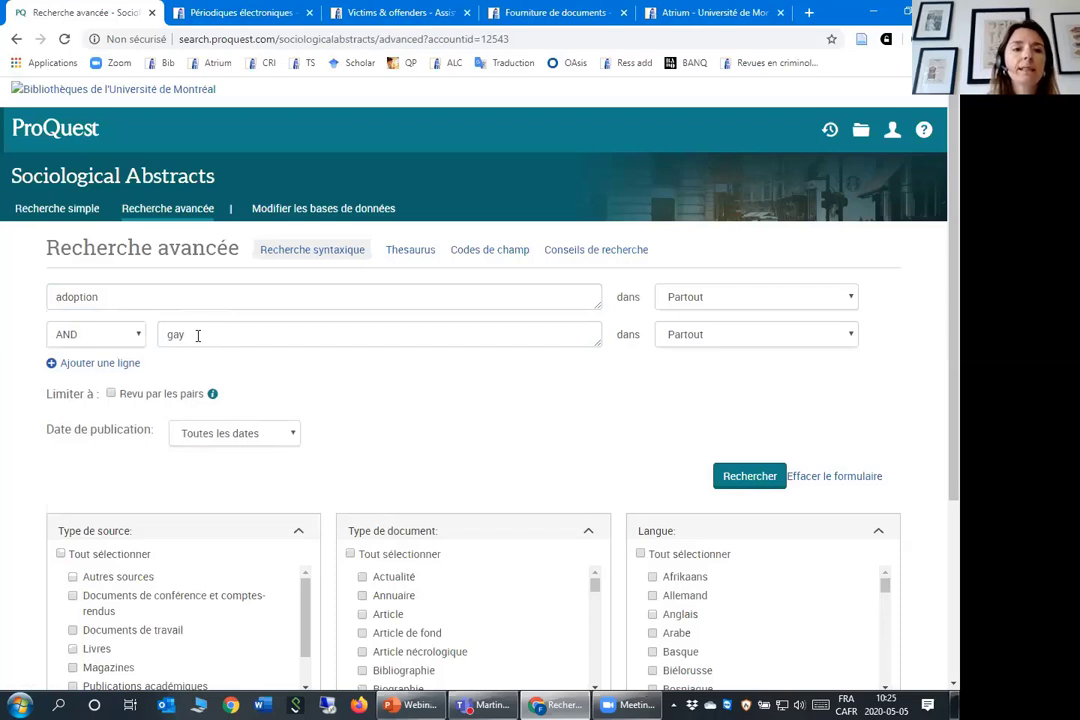
Keep the search field for "adoption" set to Partout, run the search and look over the first results
click(752, 300)
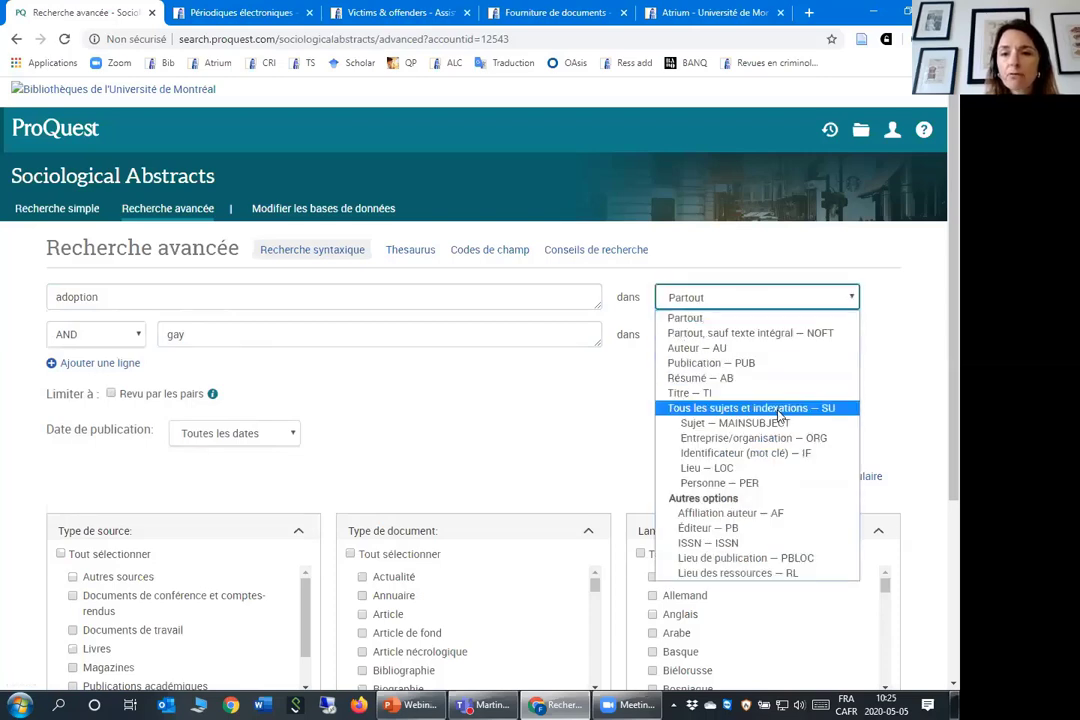
click(762, 317)
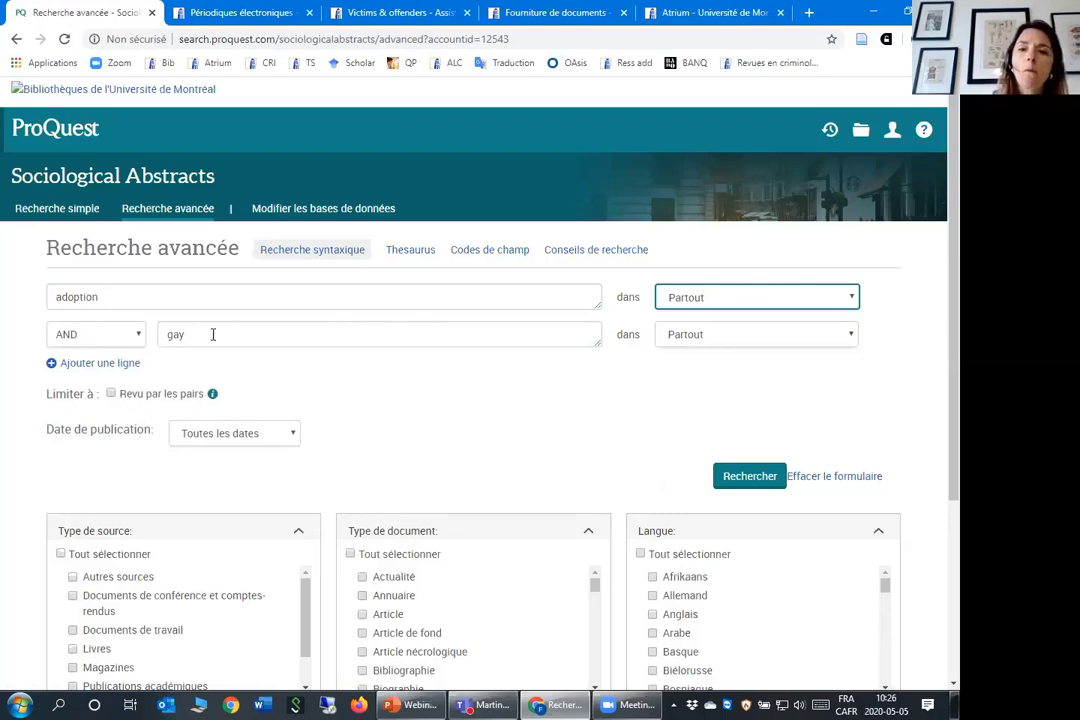
click(742, 477)
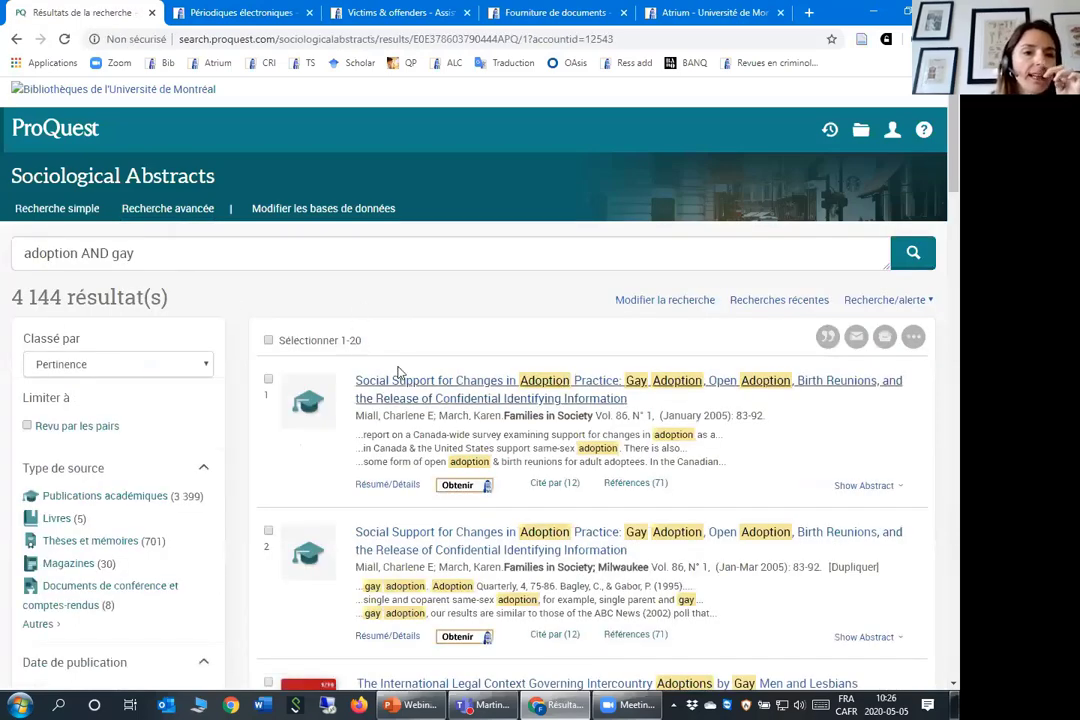
scroll(450, 380, down, 3)
scroll(512, 397, up, 3)
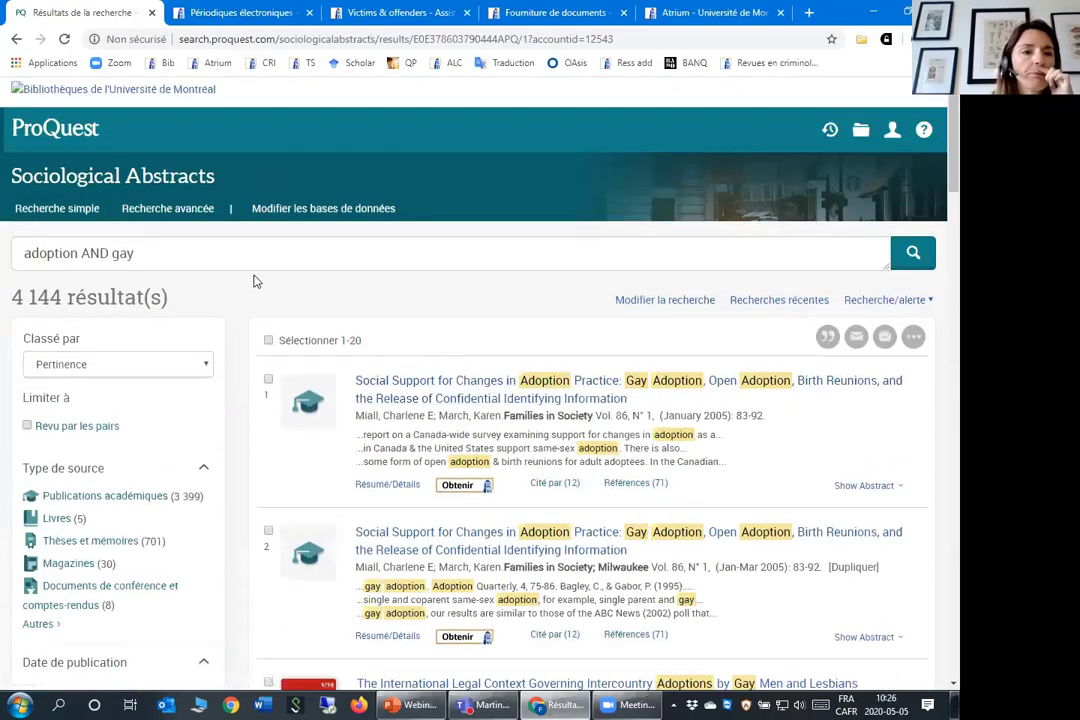
Modify the search so the second line reads "gay*" with truncation, run it and look over the first results
click(649, 311)
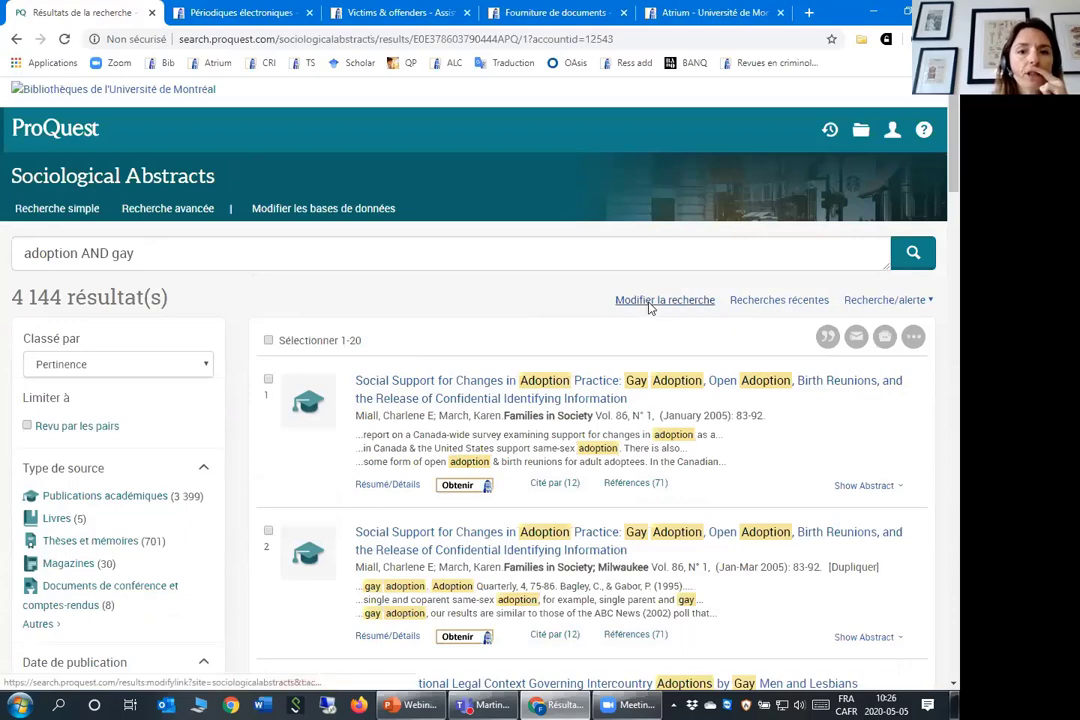
click(250, 337)
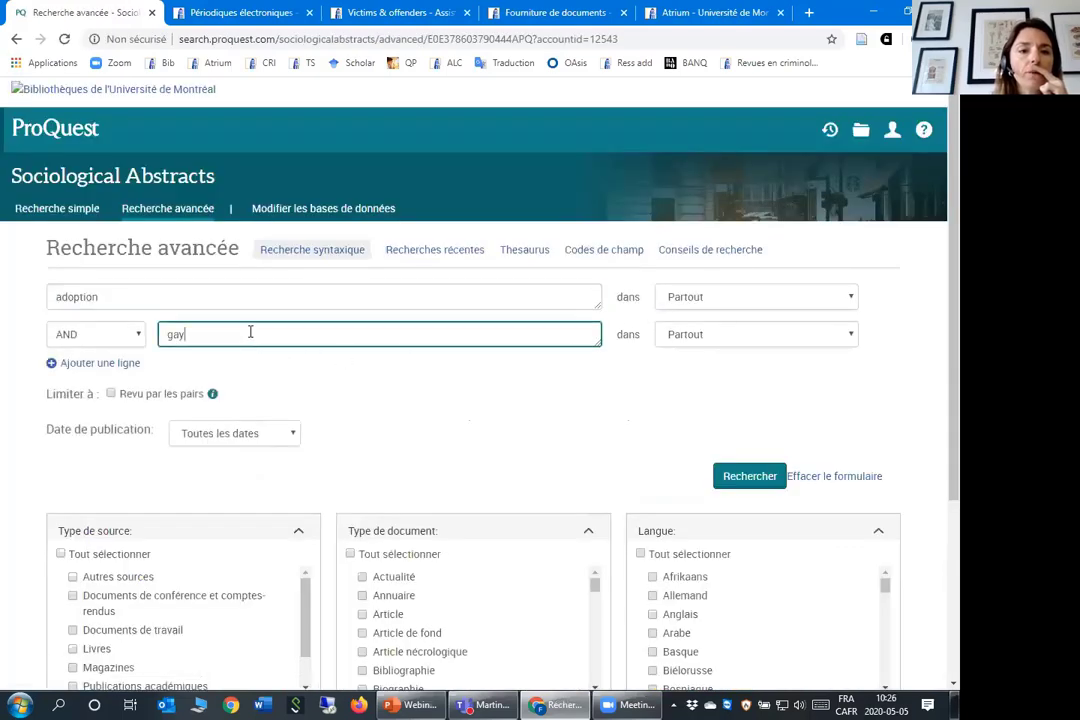
text(*)
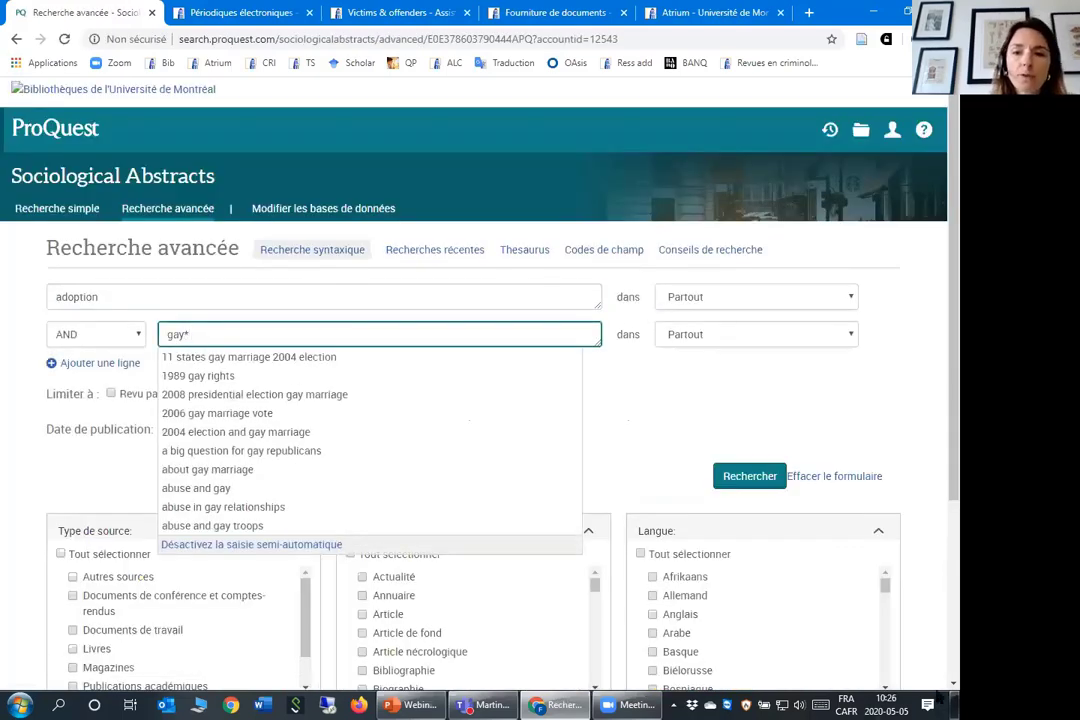
click(656, 395)
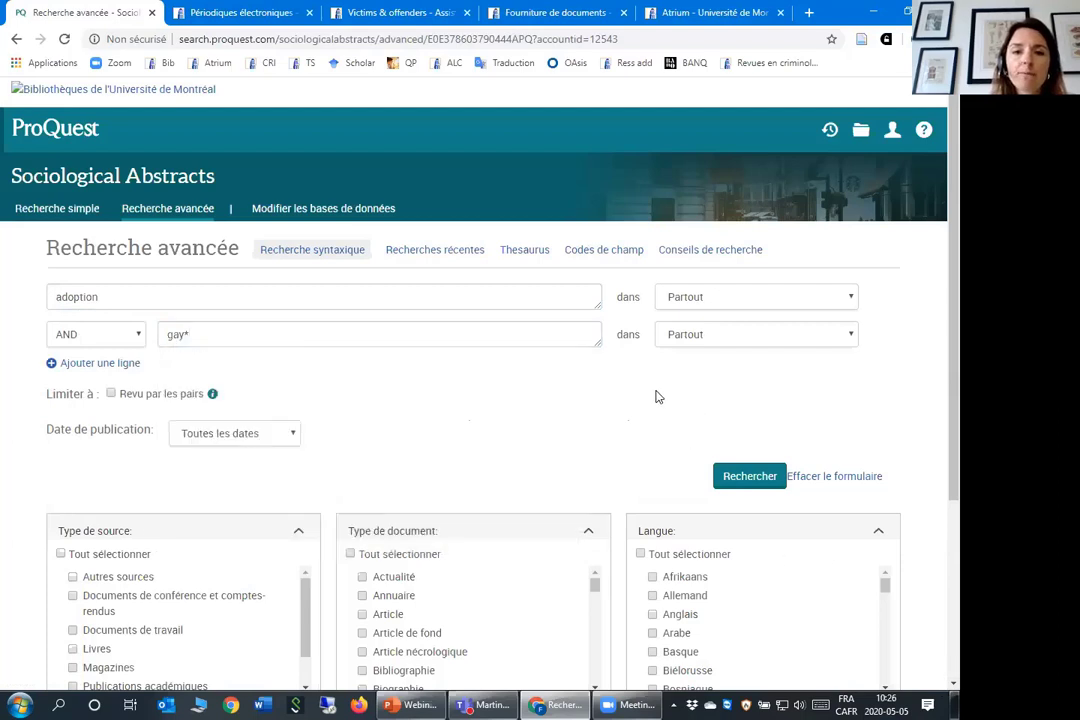
click(748, 476)
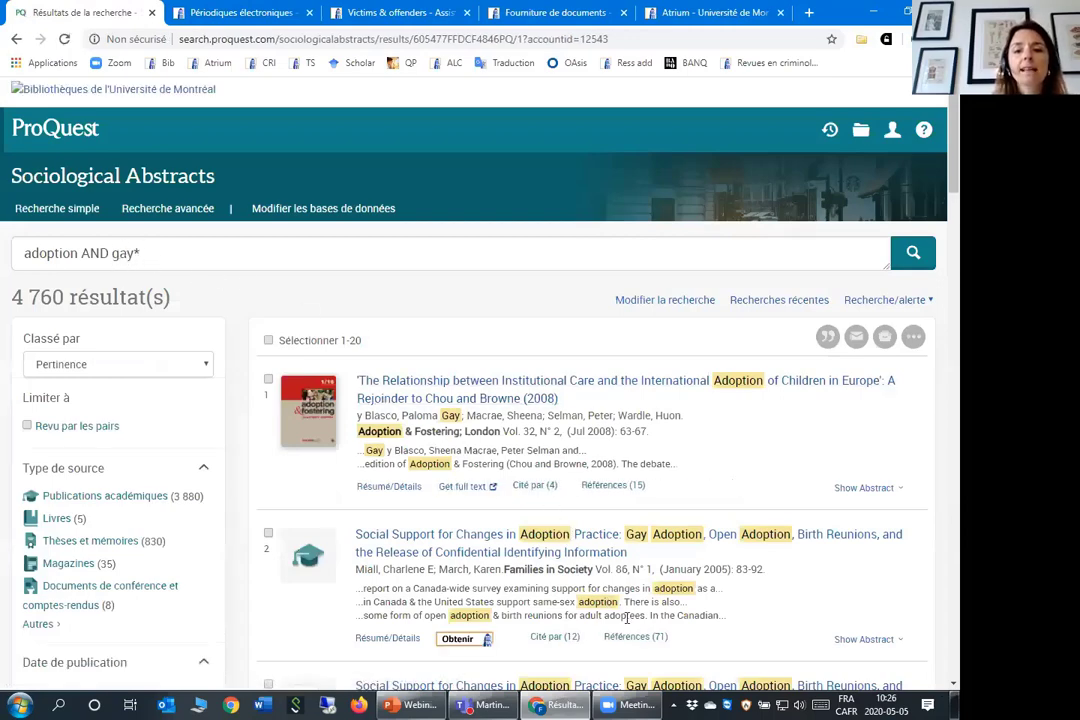
scroll(547, 583, down, 3)
scroll(130, 230, up, 3)
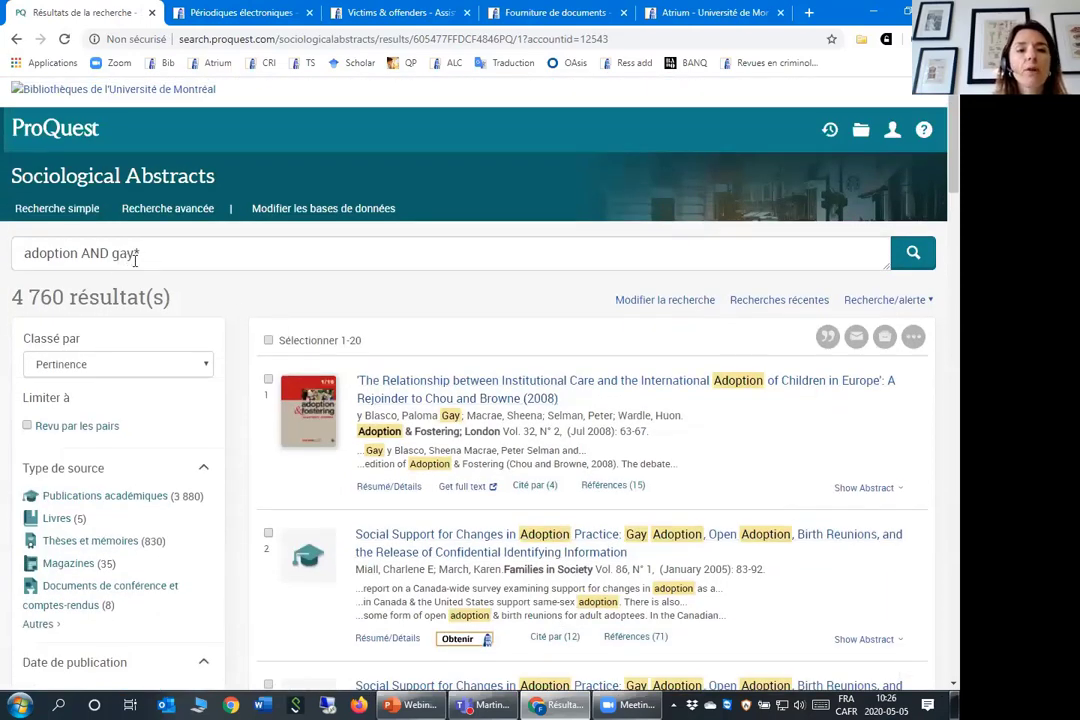
Modify the search so the second line reads "gay* OR homosexu*" and run it
click(658, 304)
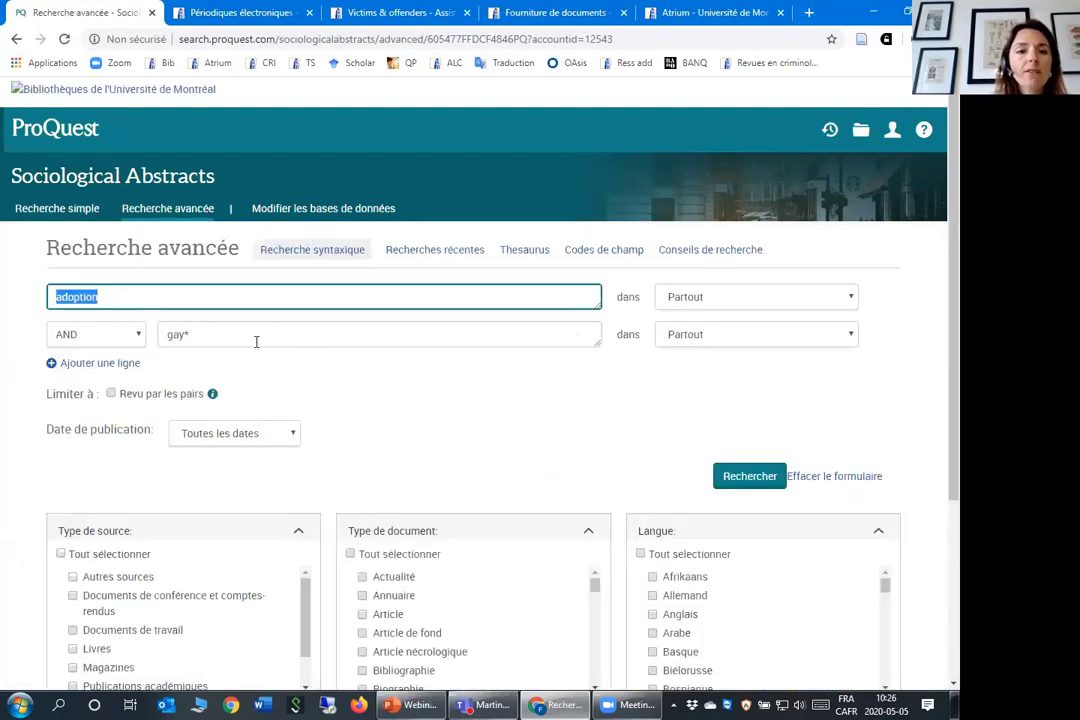
click(256, 336)
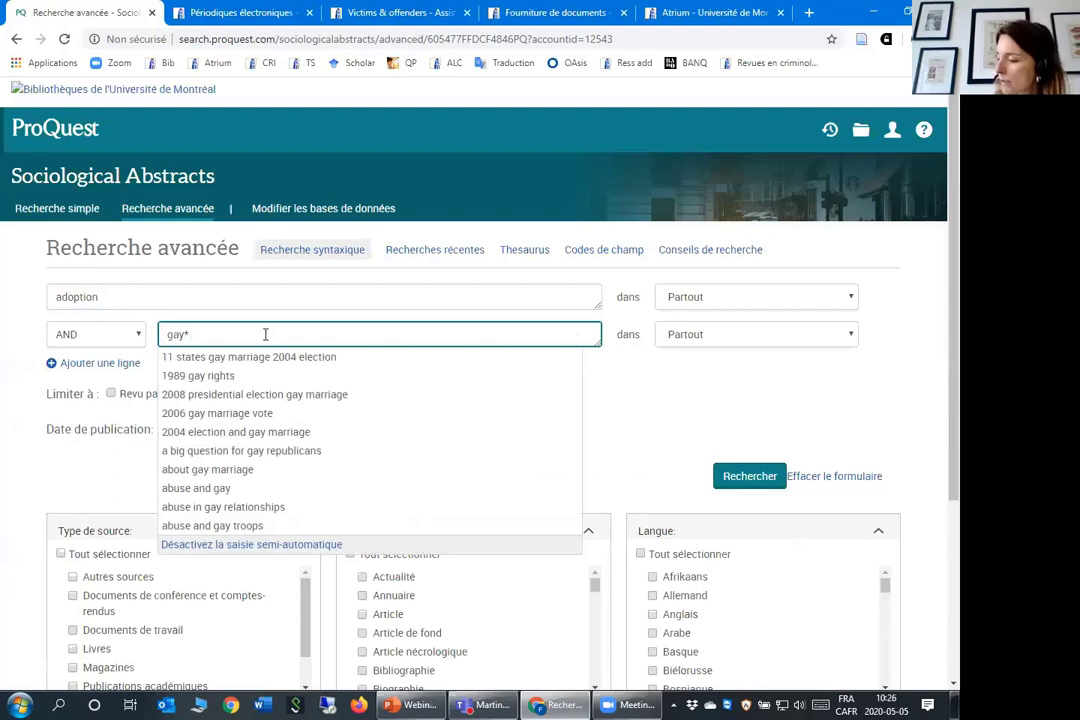
text(O)
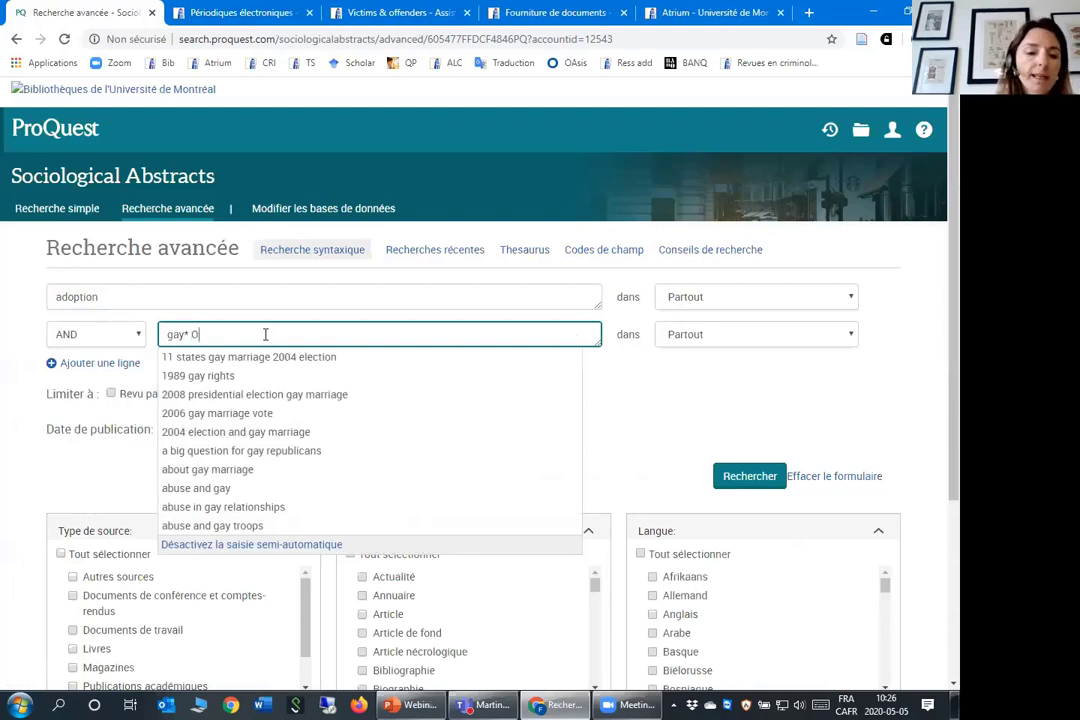
text(R ho)
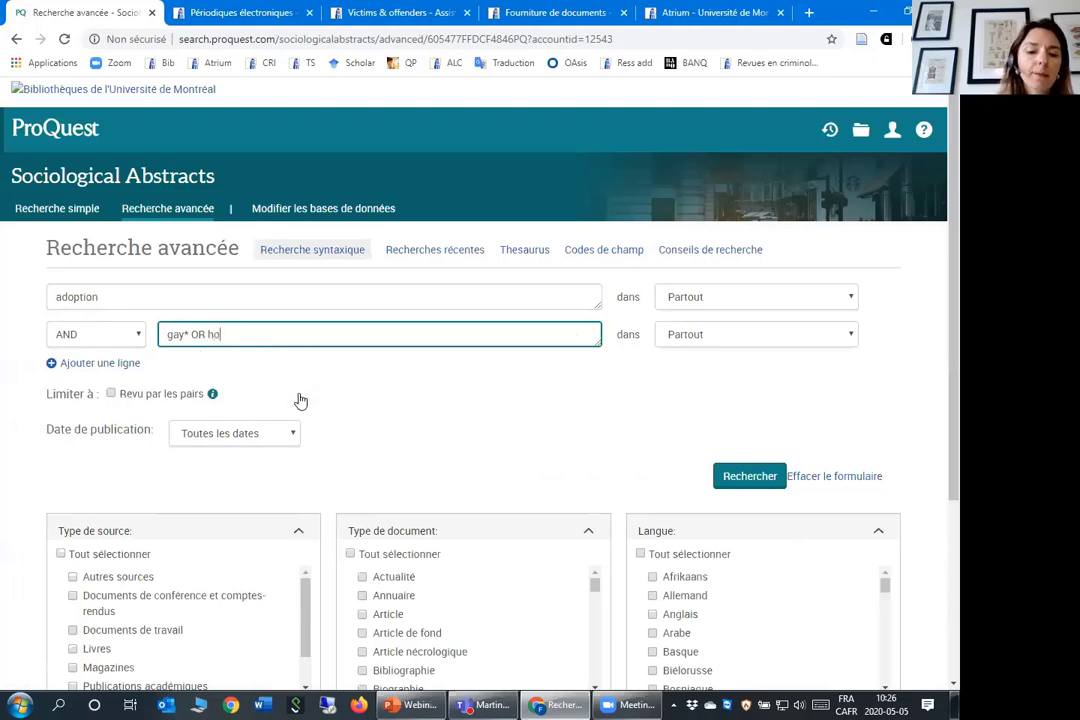
text(mosexuel)
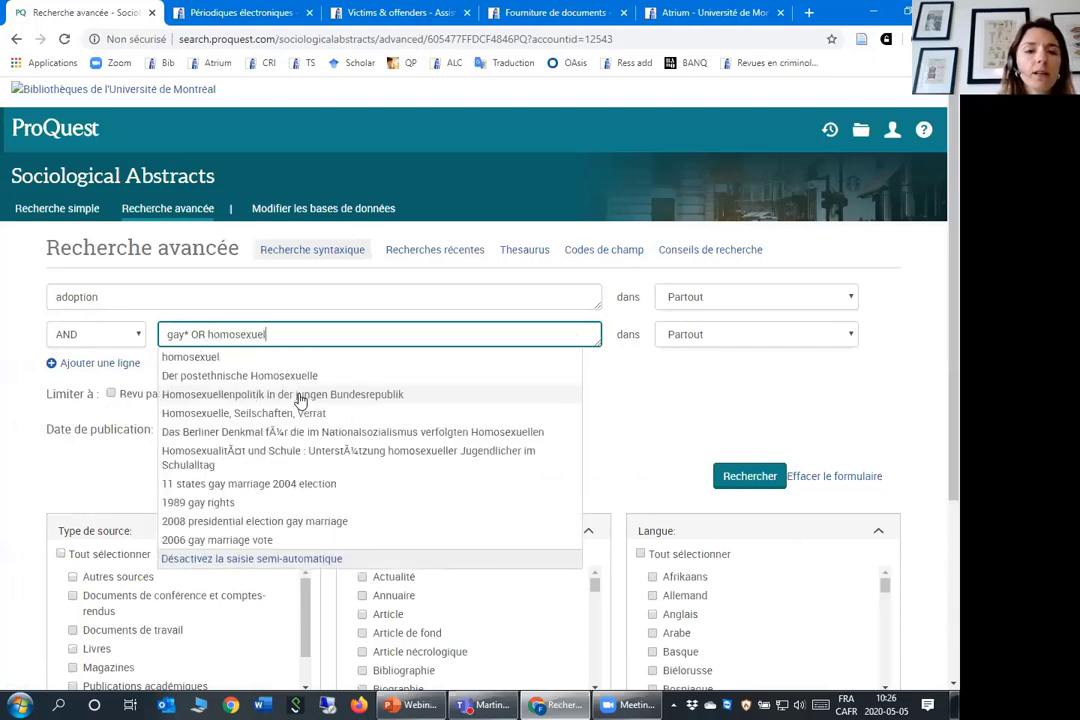
key(BackSpace)
key(BackSpace)
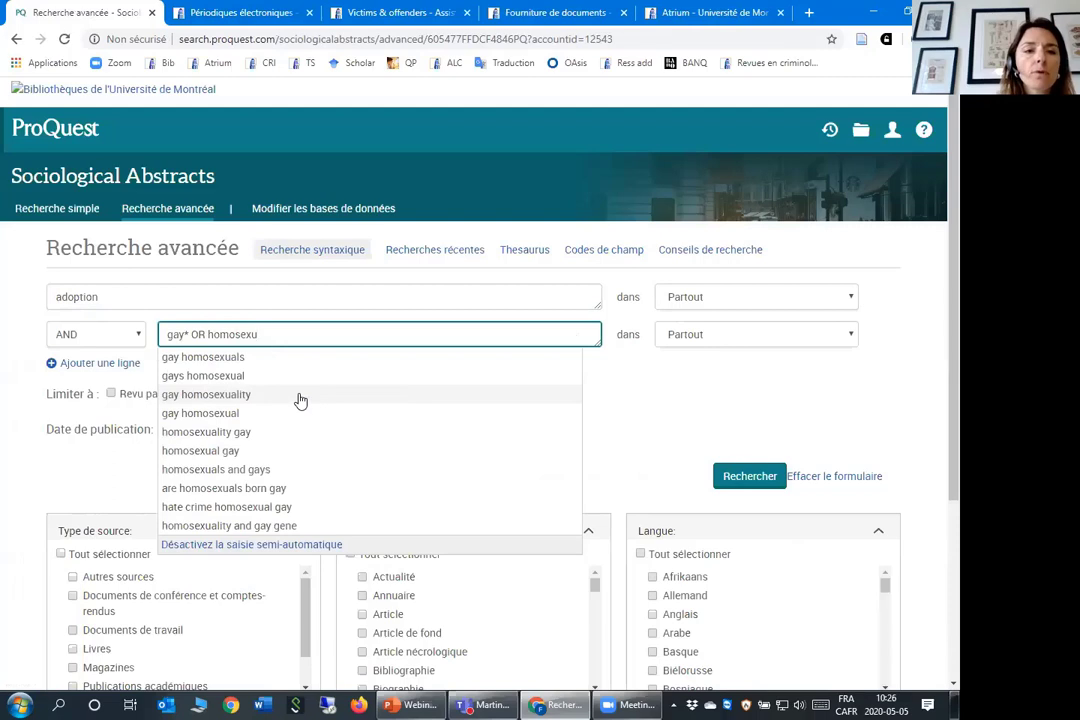
text(*)
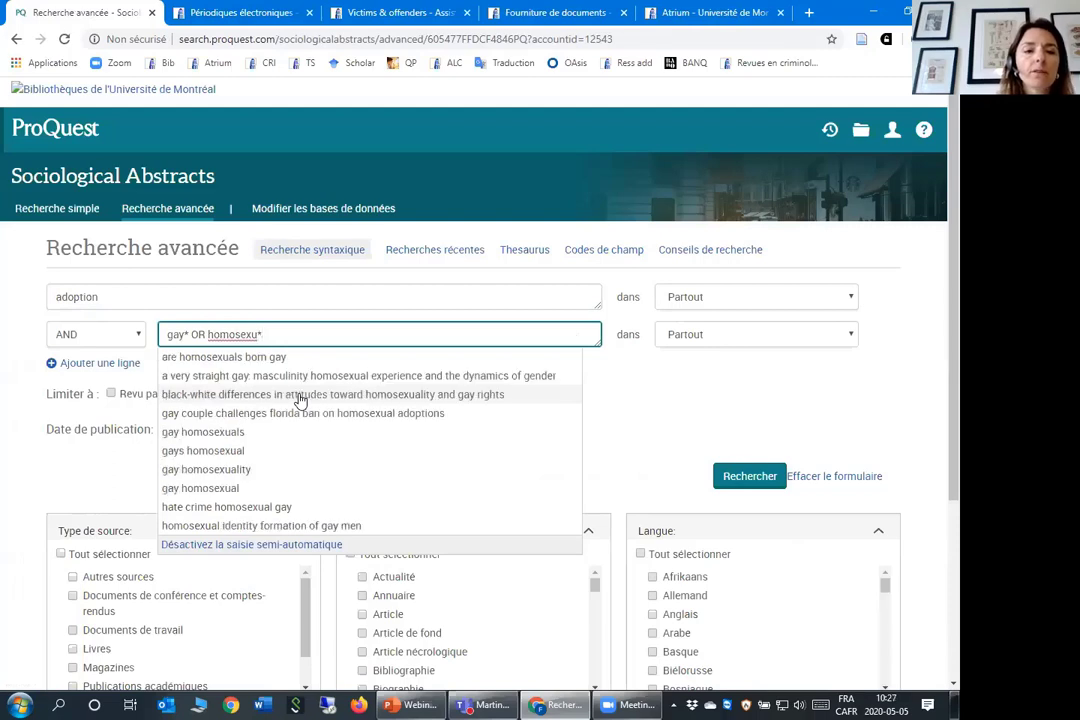
click(645, 440)
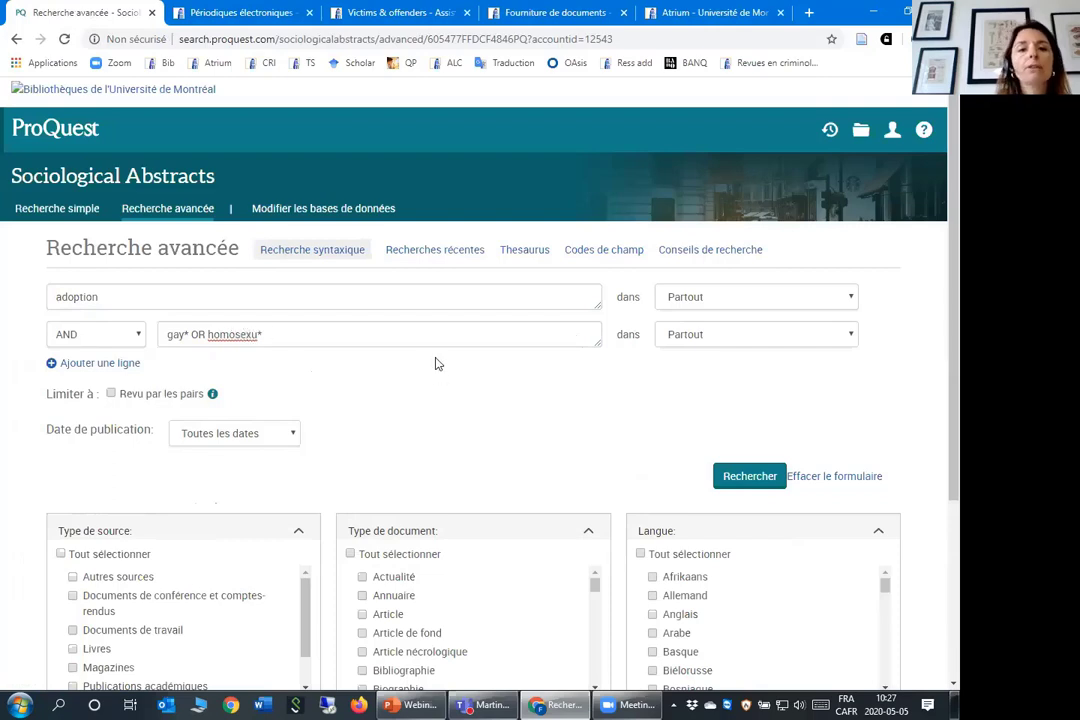
click(754, 489)
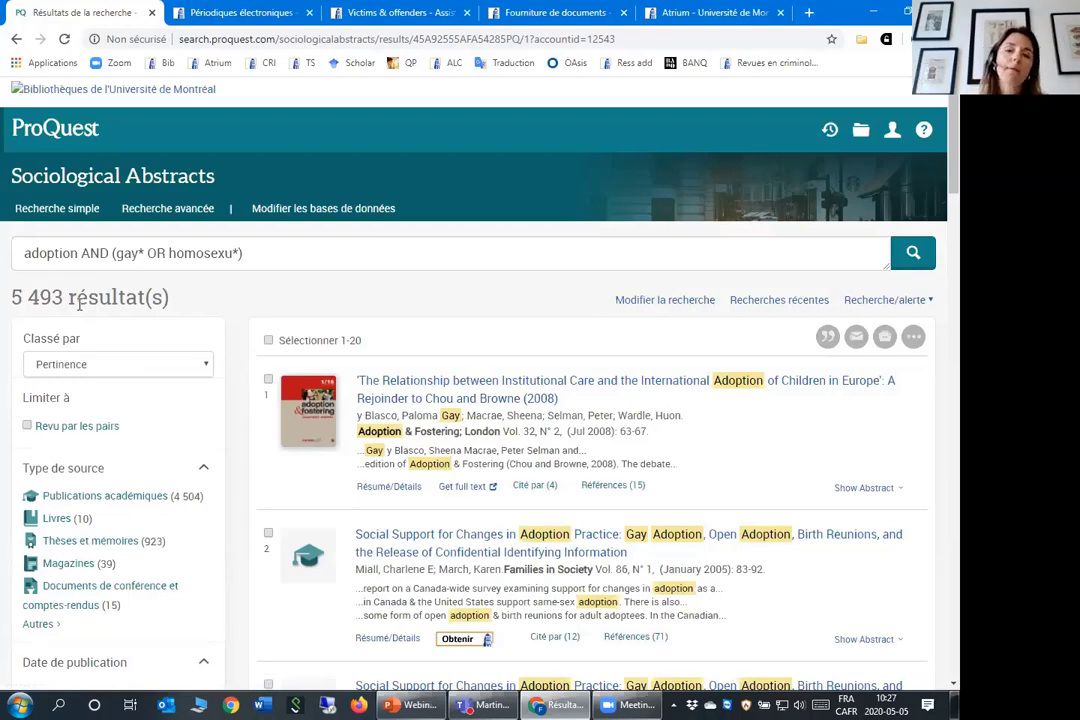
Reopen the search form, rerun the same query and browse the first results for matching terms
click(665, 300)
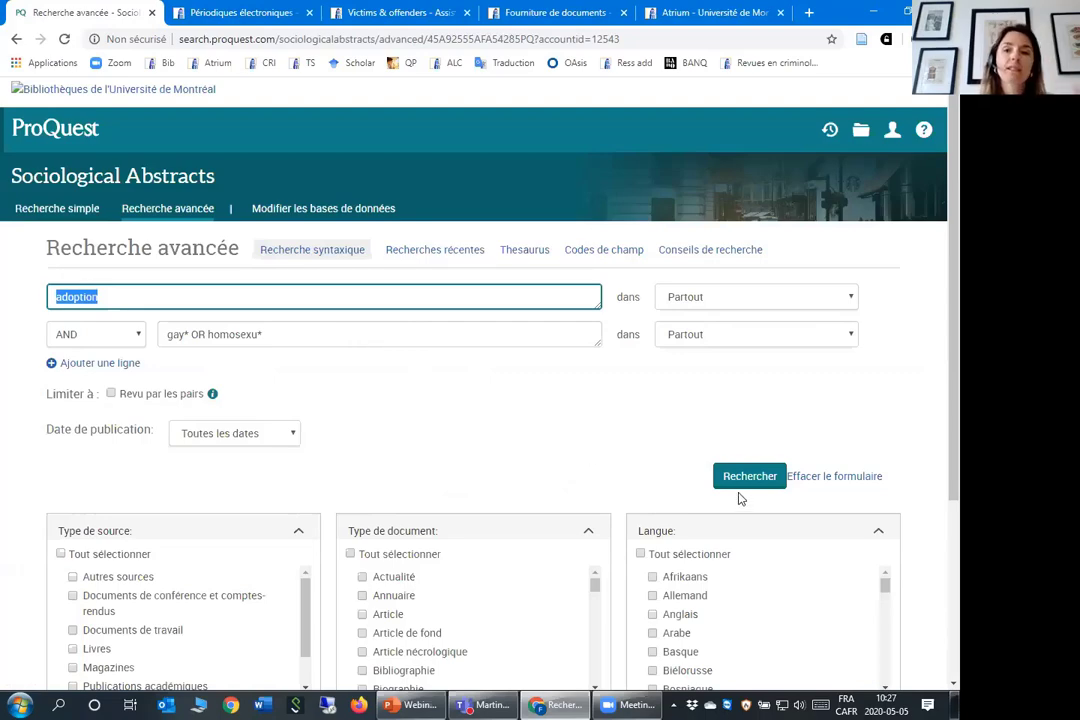
click(745, 477)
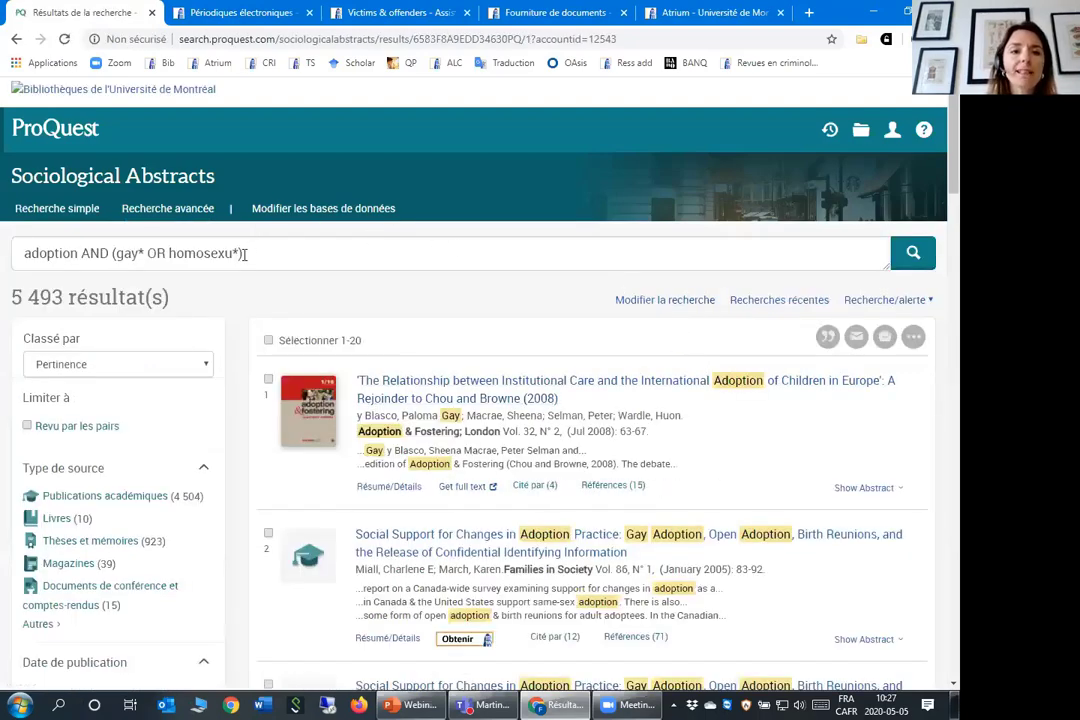
scroll(447, 452, down, 3)
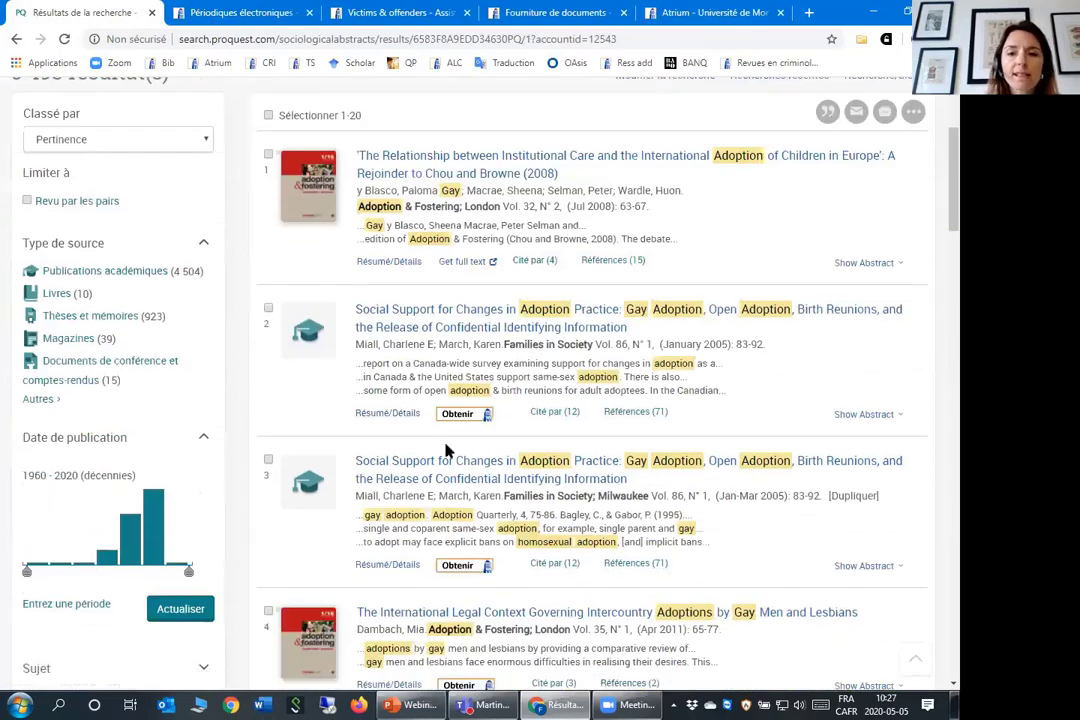
scroll(450, 460, down, 3)
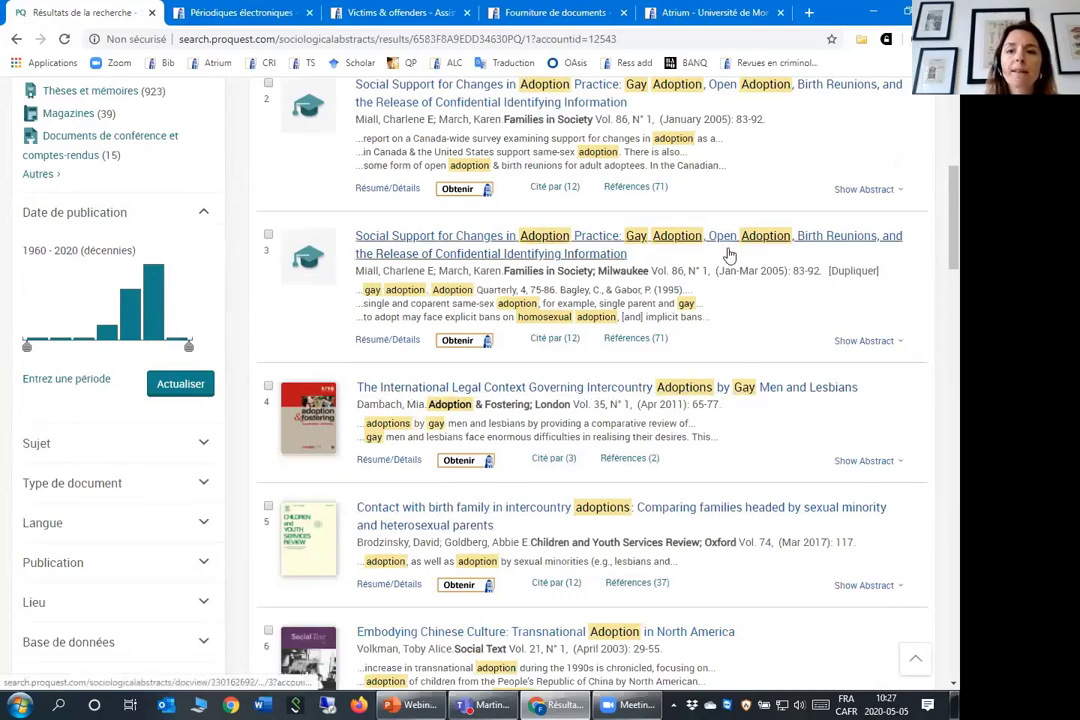
scroll(600, 230, up, 2)
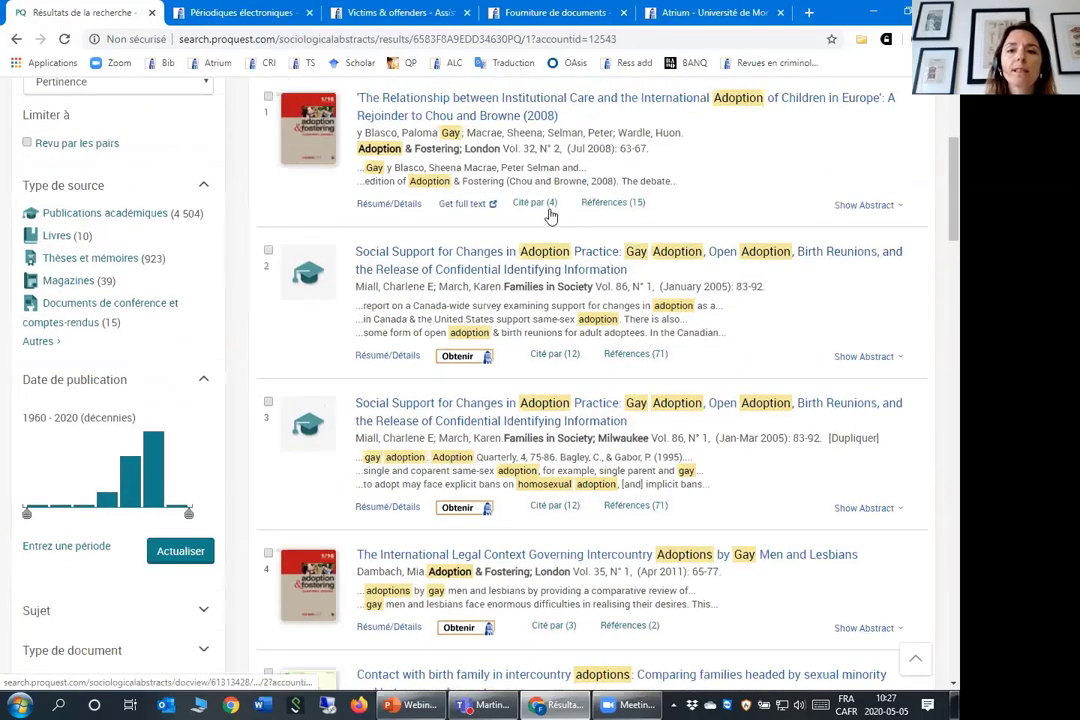
scroll(600, 230, up, 1)
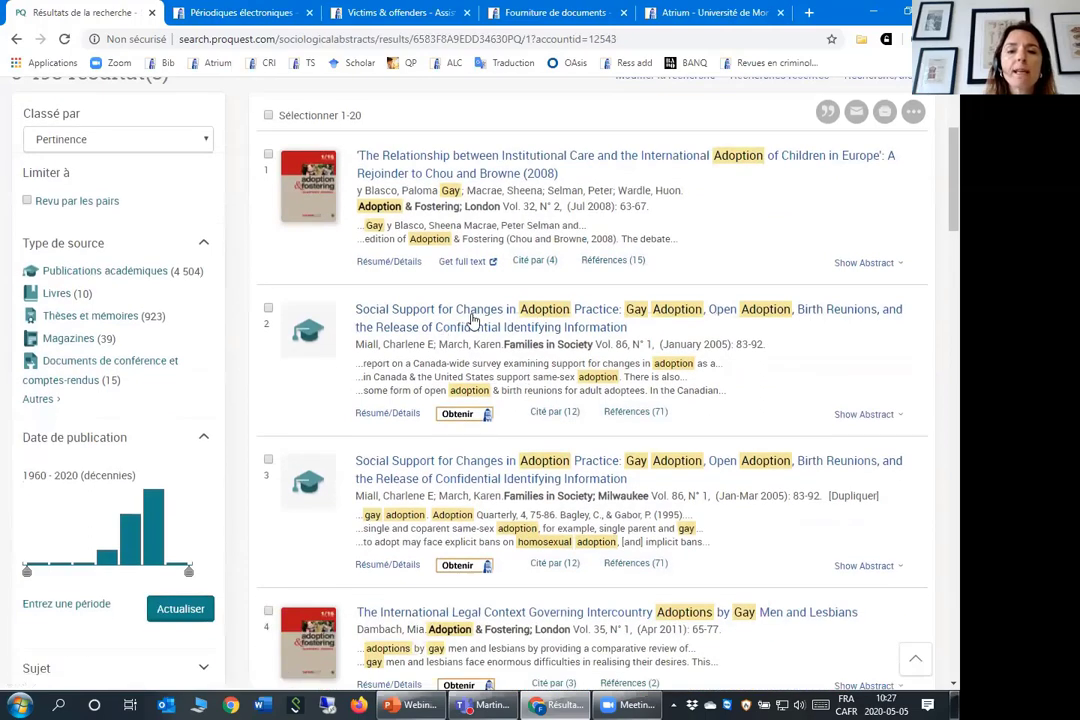
Open the second result, "Social Support for Changes in Adoption Practice", and examine its abstract and subject terms
click(405, 316)
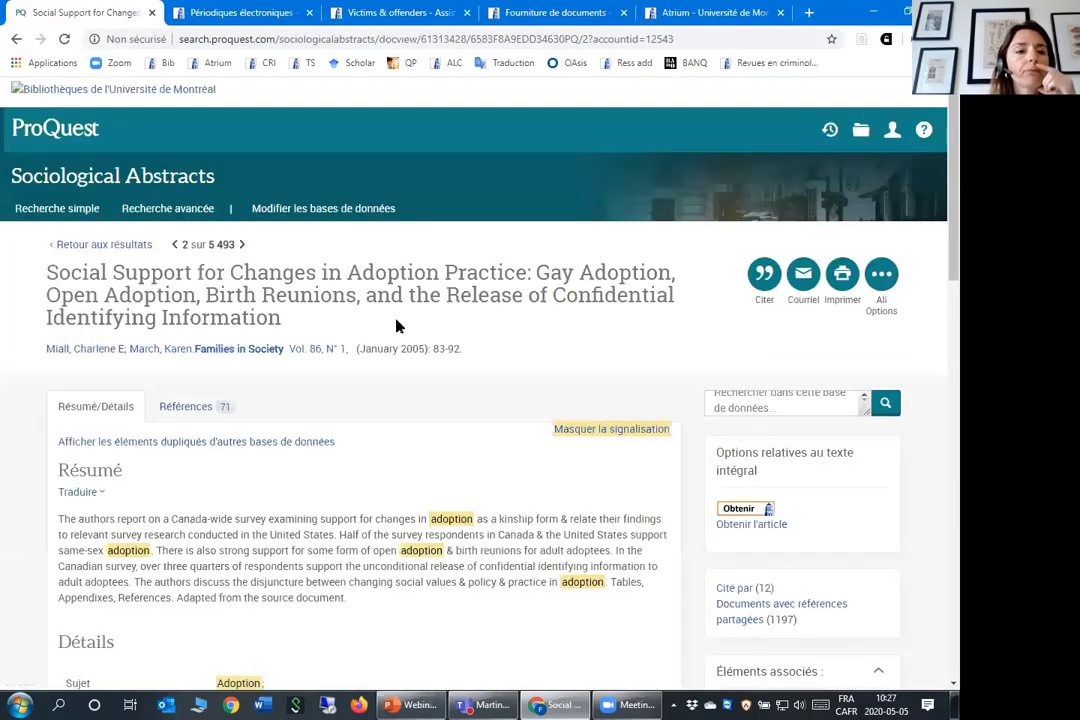
scroll(395, 310, down, 5)
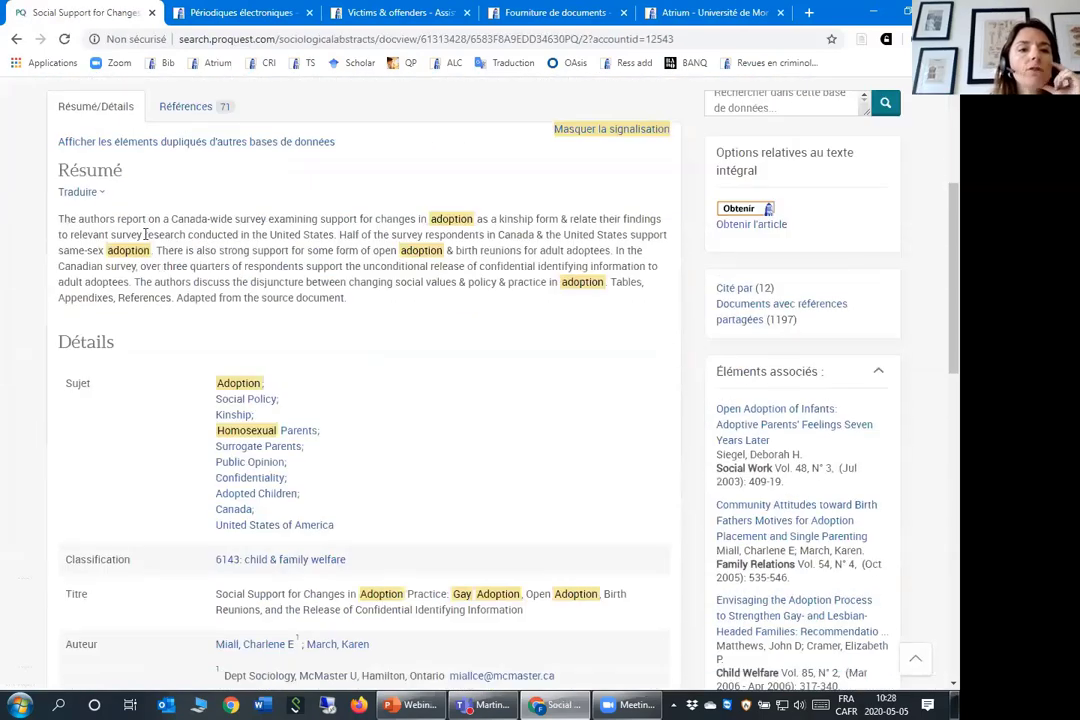
scroll(208, 283, up, 4)
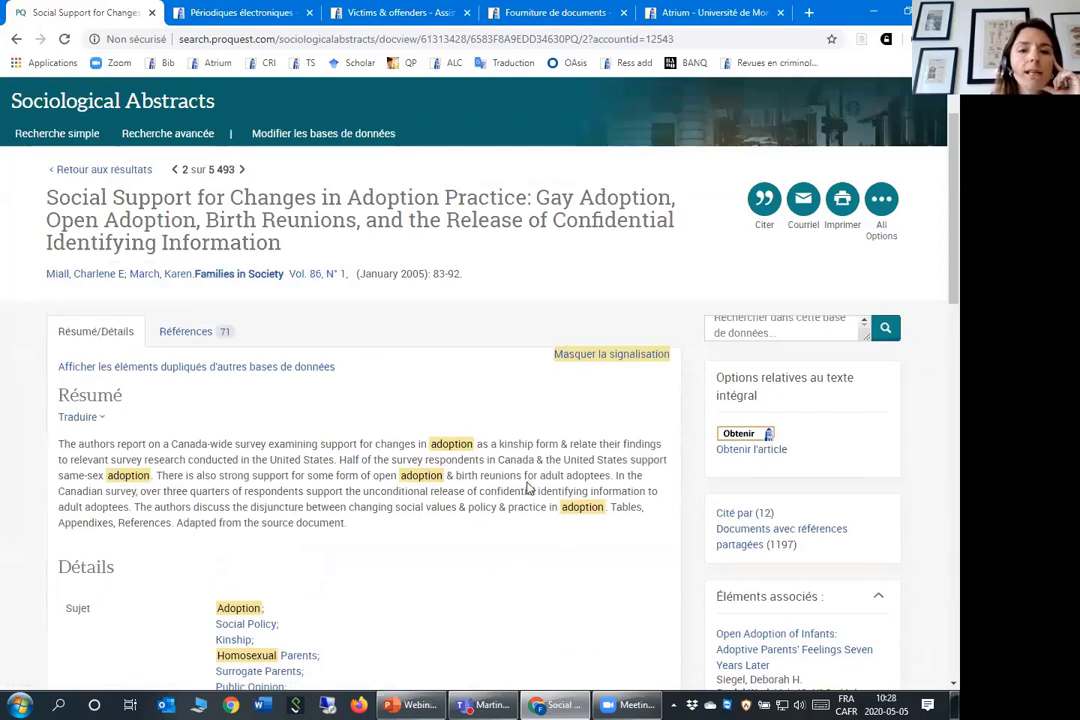
scroll(489, 475, down, 1)
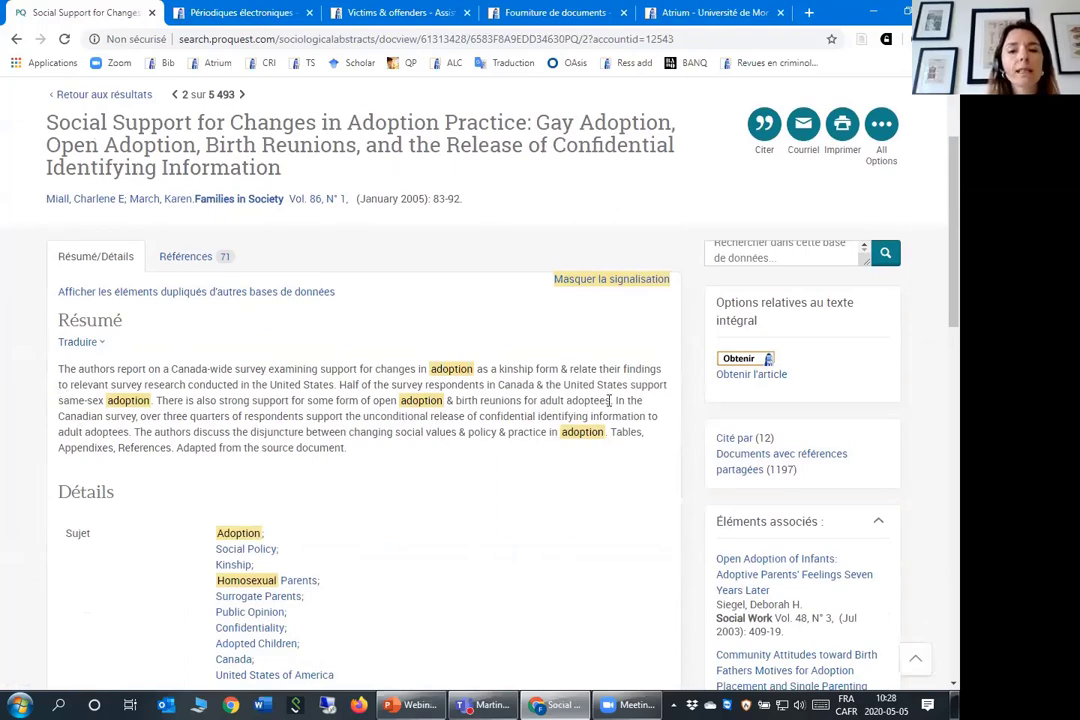
scroll(145, 289, down, 3)
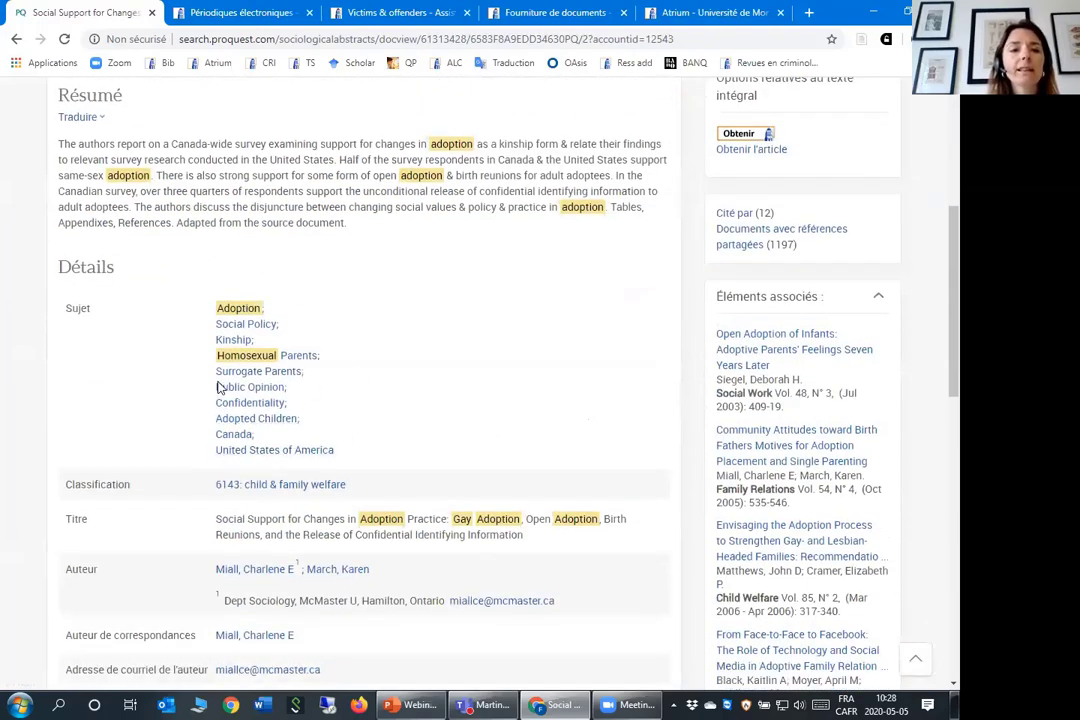
scroll(449, 475, up, 3)
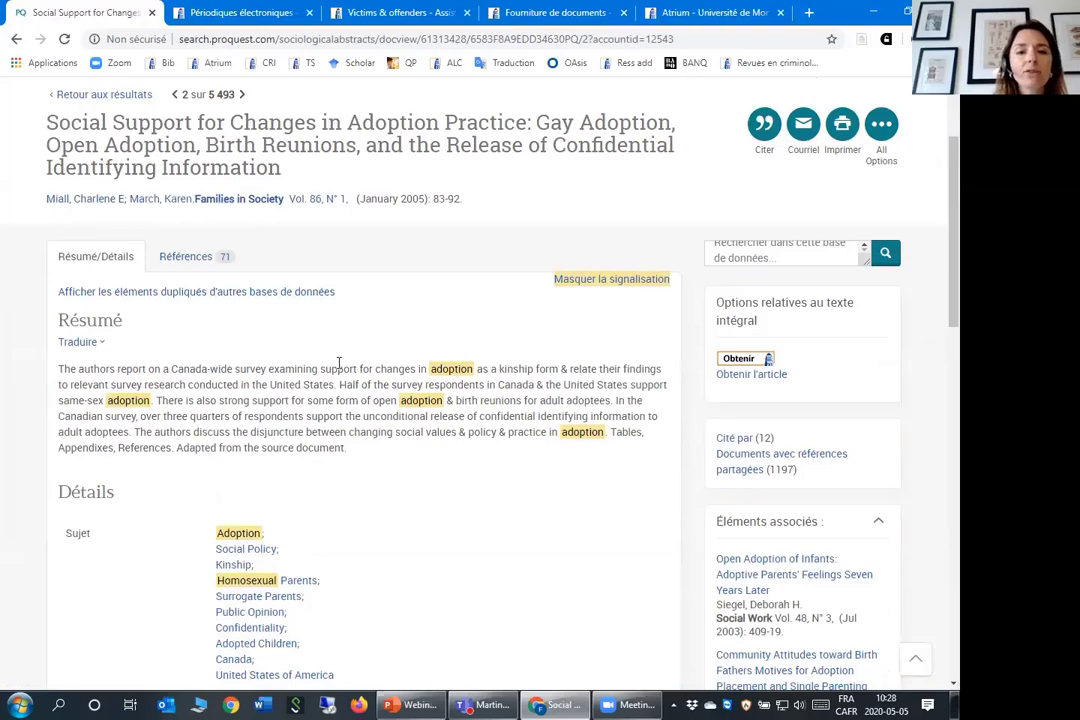
scroll(310, 340, down, 2)
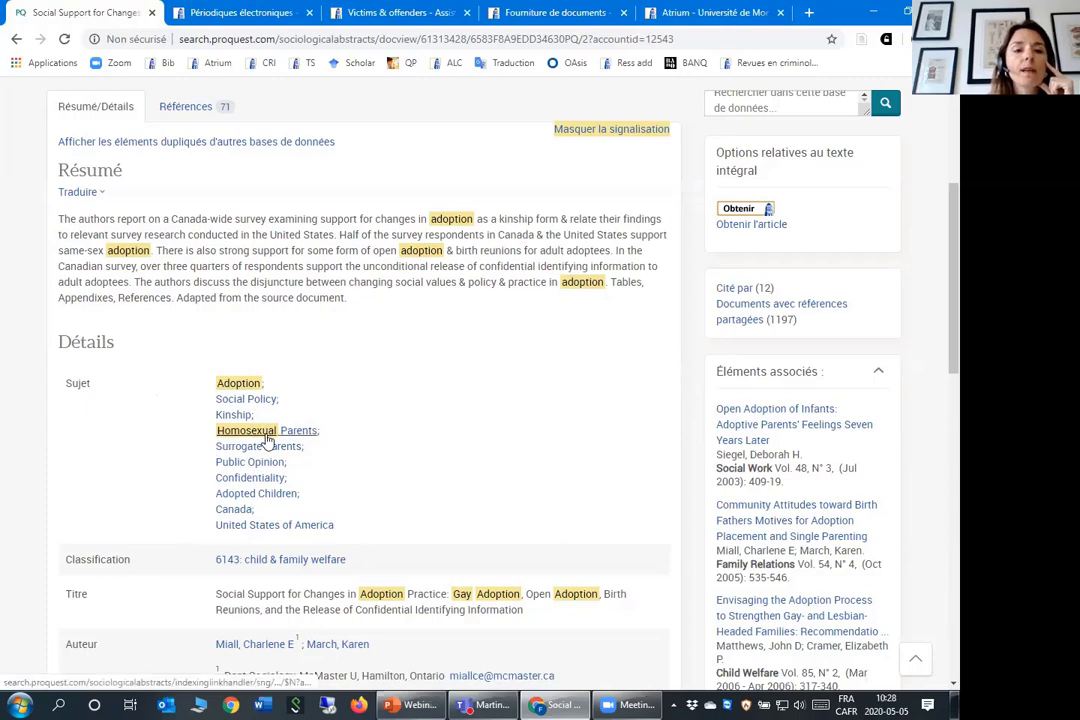
scroll(463, 499, up, 3)
scroll(463, 494, up, 1)
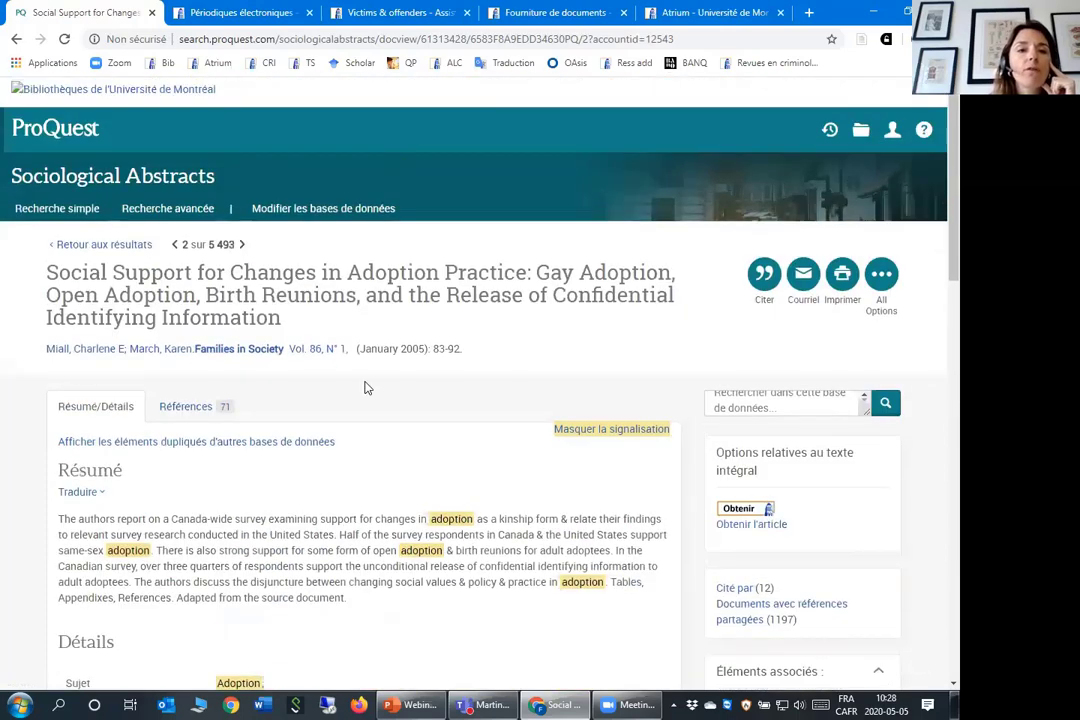
Modify the search to limit both lines to "Tous les sujets et indexations — SU" and run it
click(105, 246)
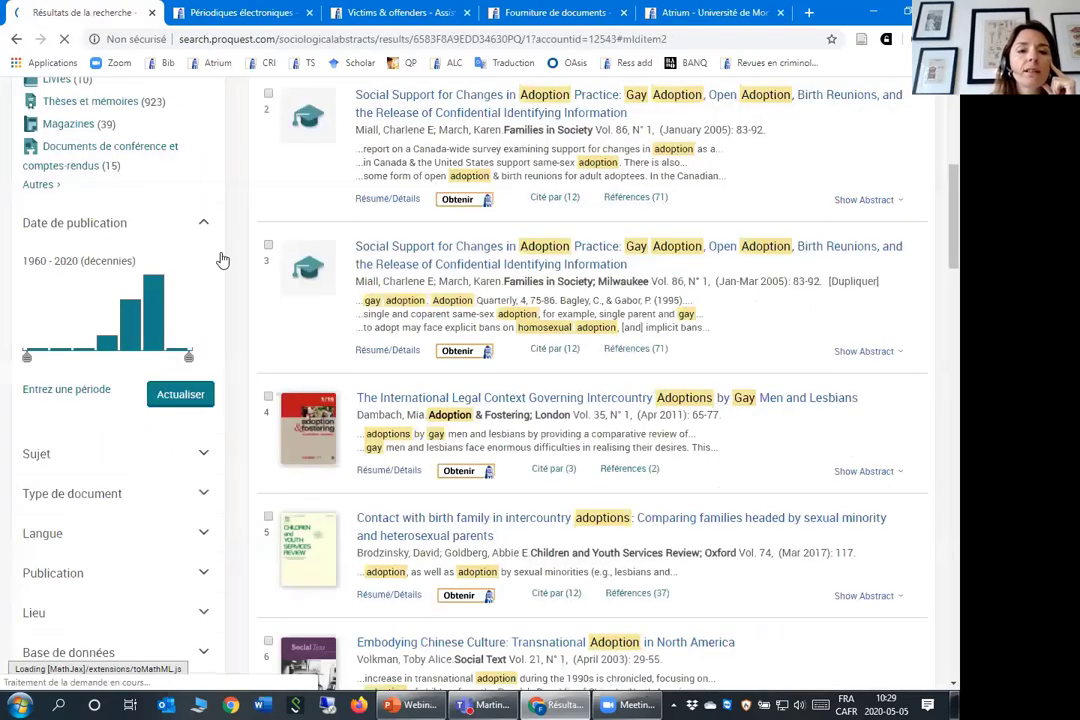
scroll(755, 379, up, 5)
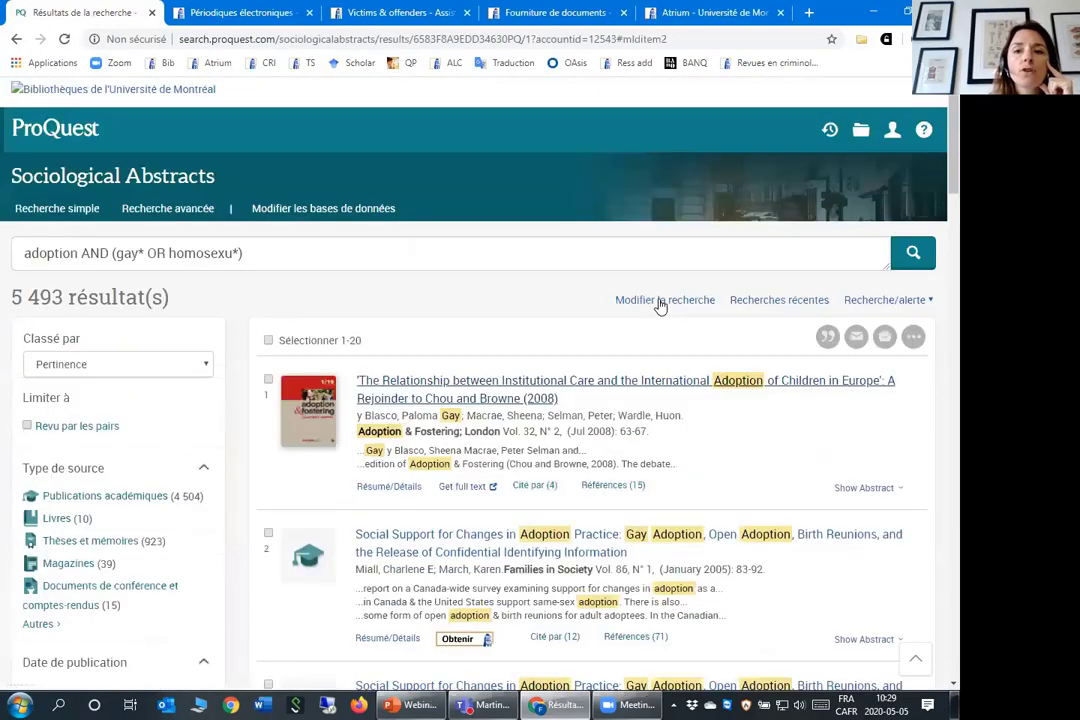
click(660, 302)
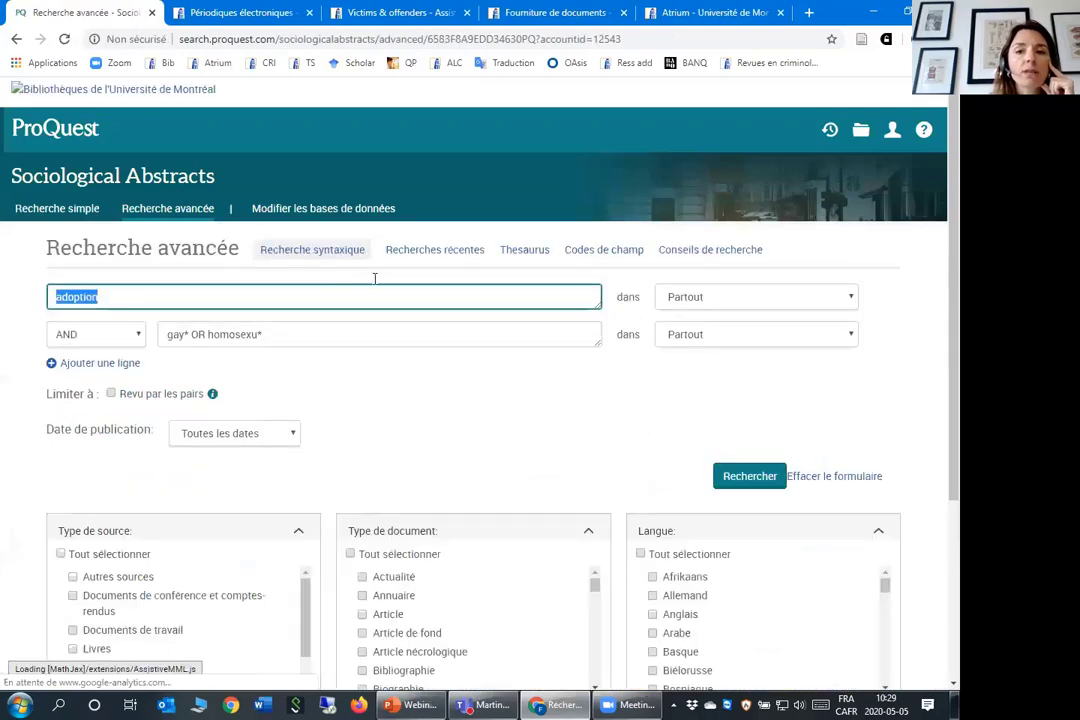
click(737, 303)
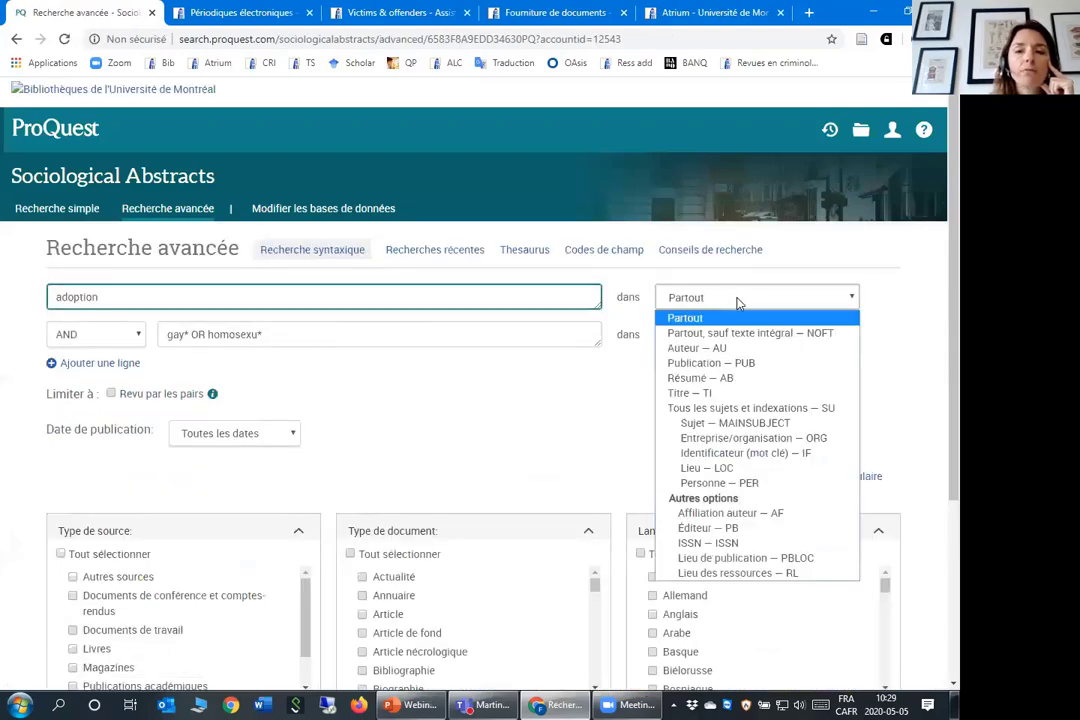
click(730, 408)
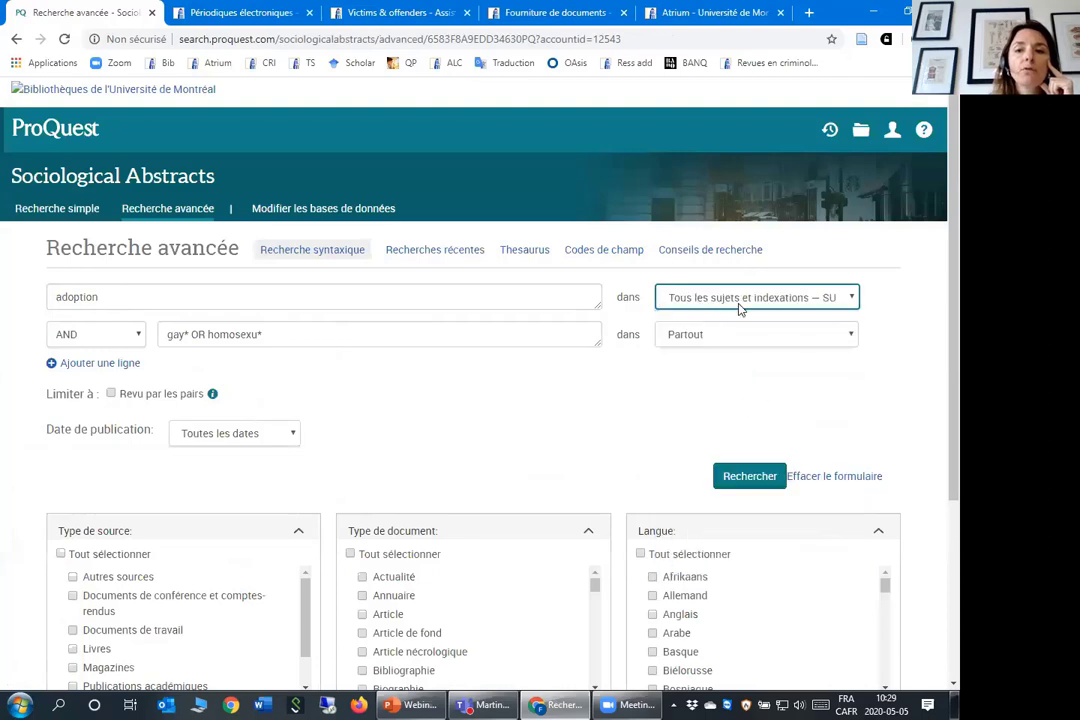
click(780, 335)
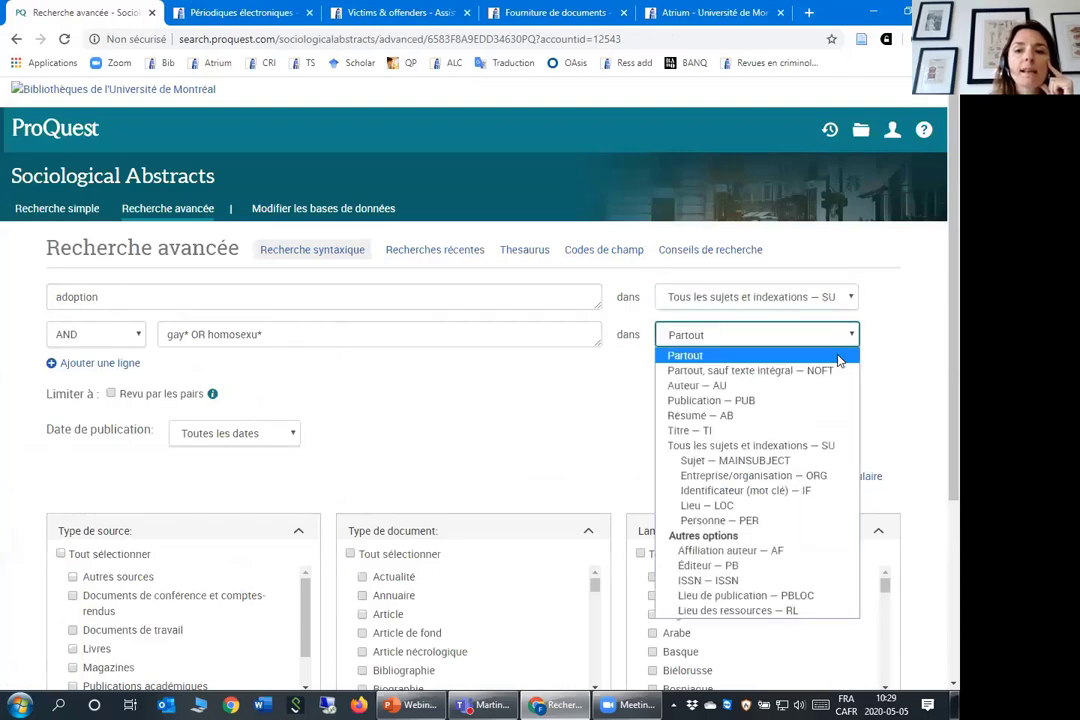
click(842, 446)
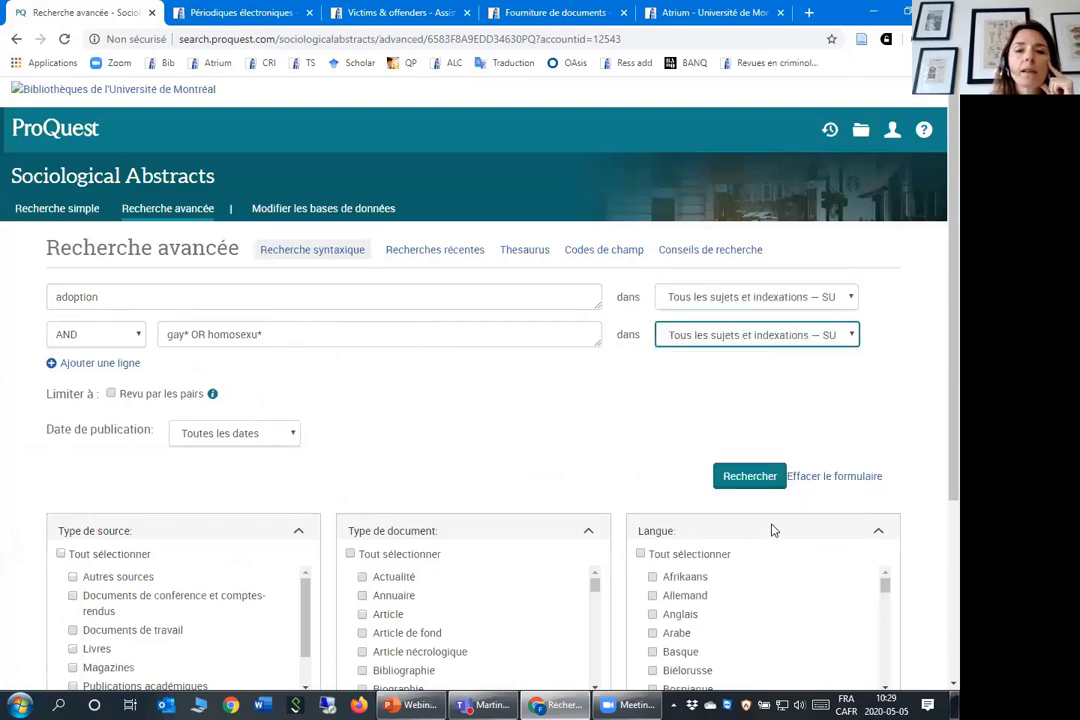
click(749, 486)
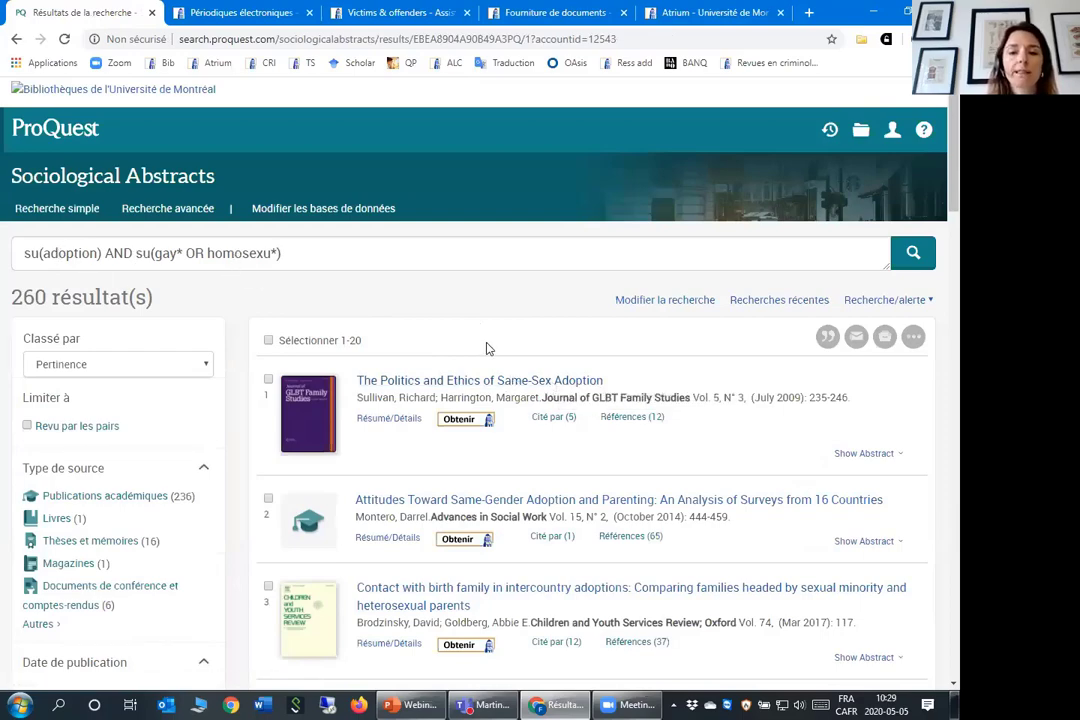
Look over the first results and filter them to the source type "Publications académiques"
scroll(506, 357, down, 1)
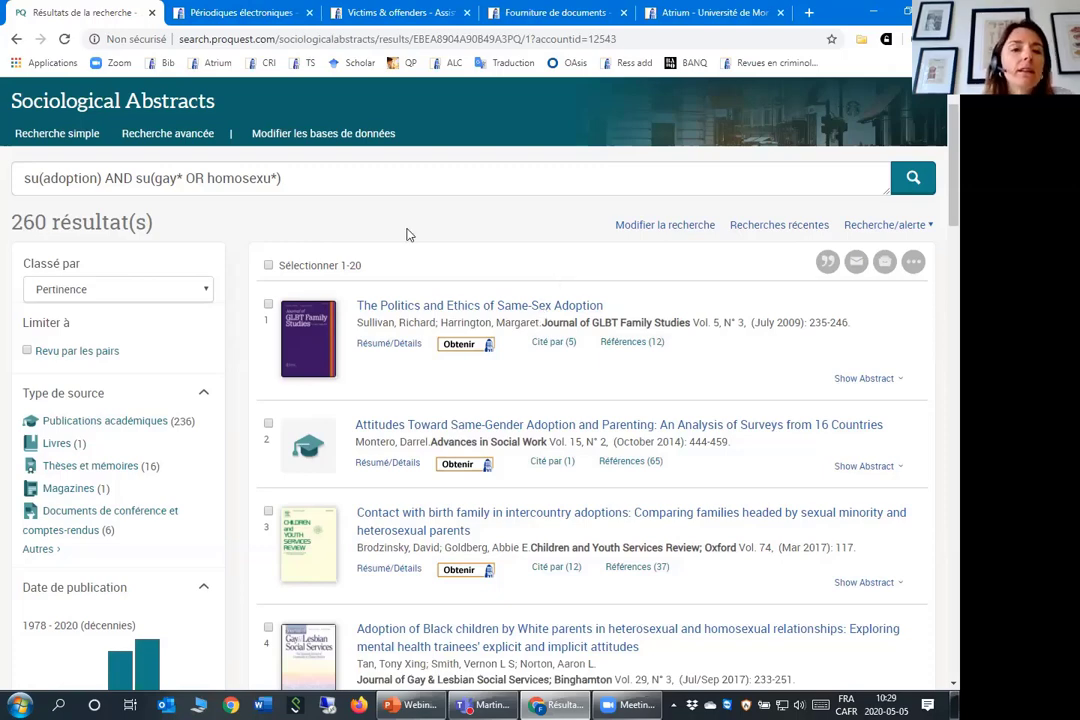
scroll(364, 302, up, 1)
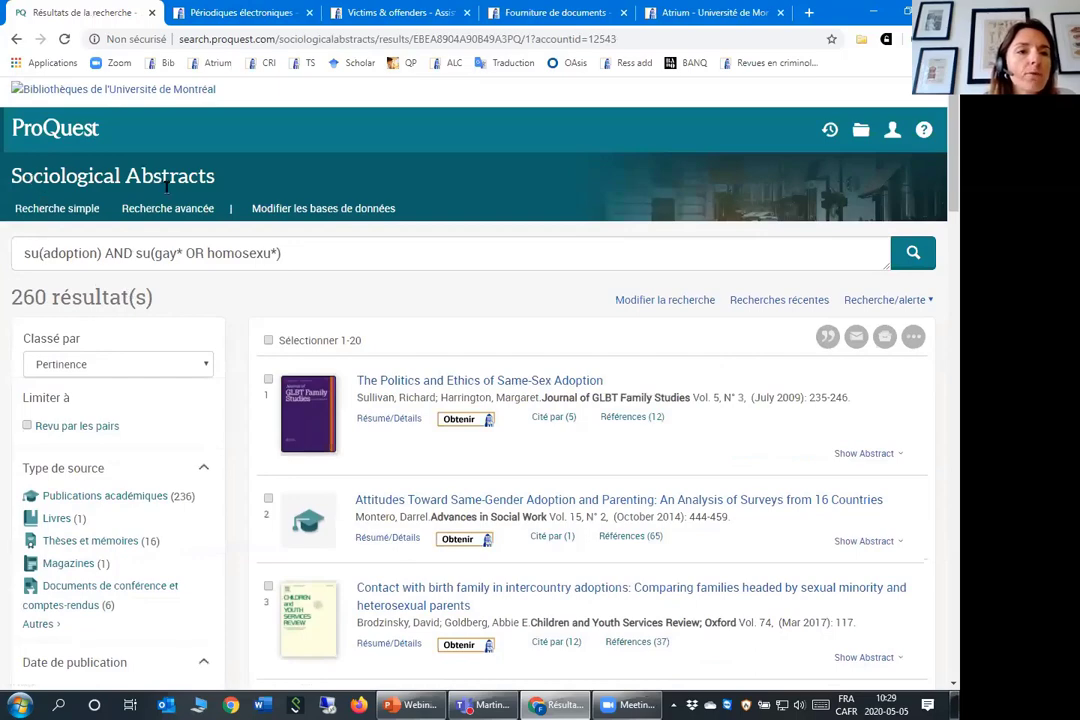
scroll(268, 222, down, 2)
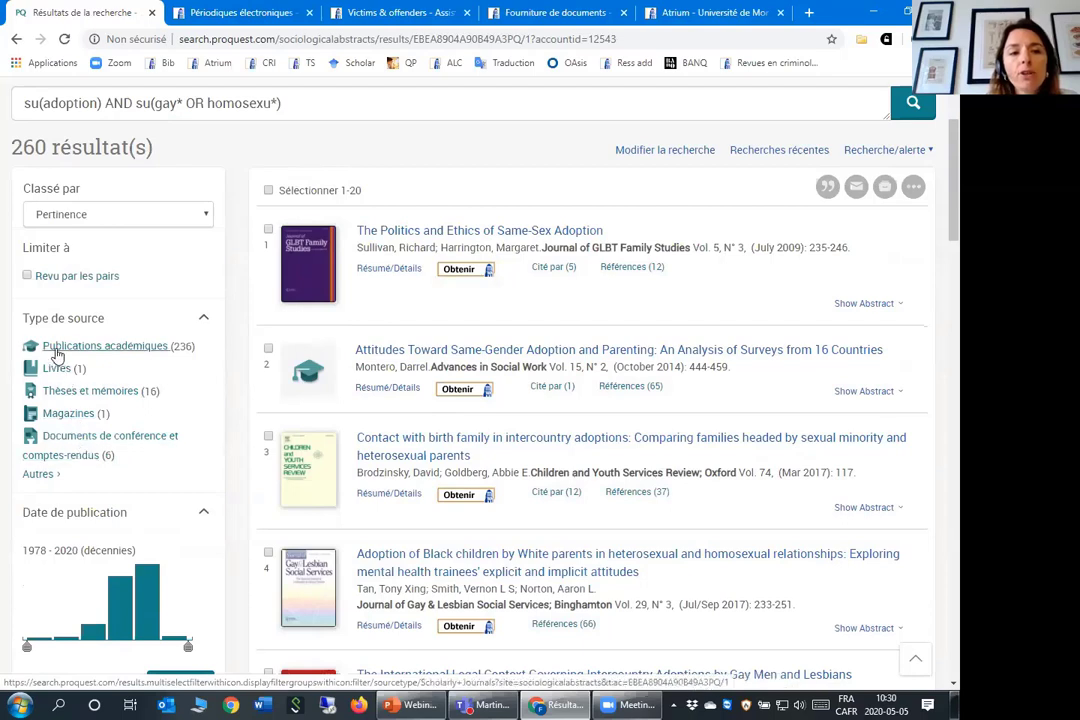
click(139, 347)
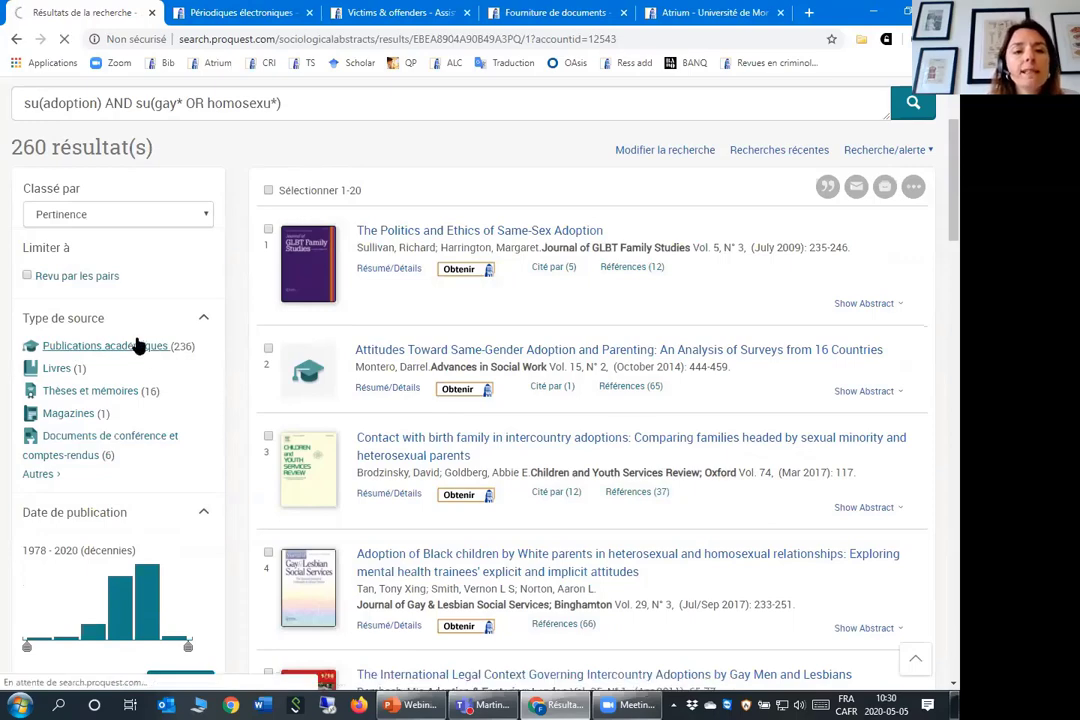
Narrow the publication date range to start at the 2010–2019 decade and update the results
scroll(107, 310, down, 2)
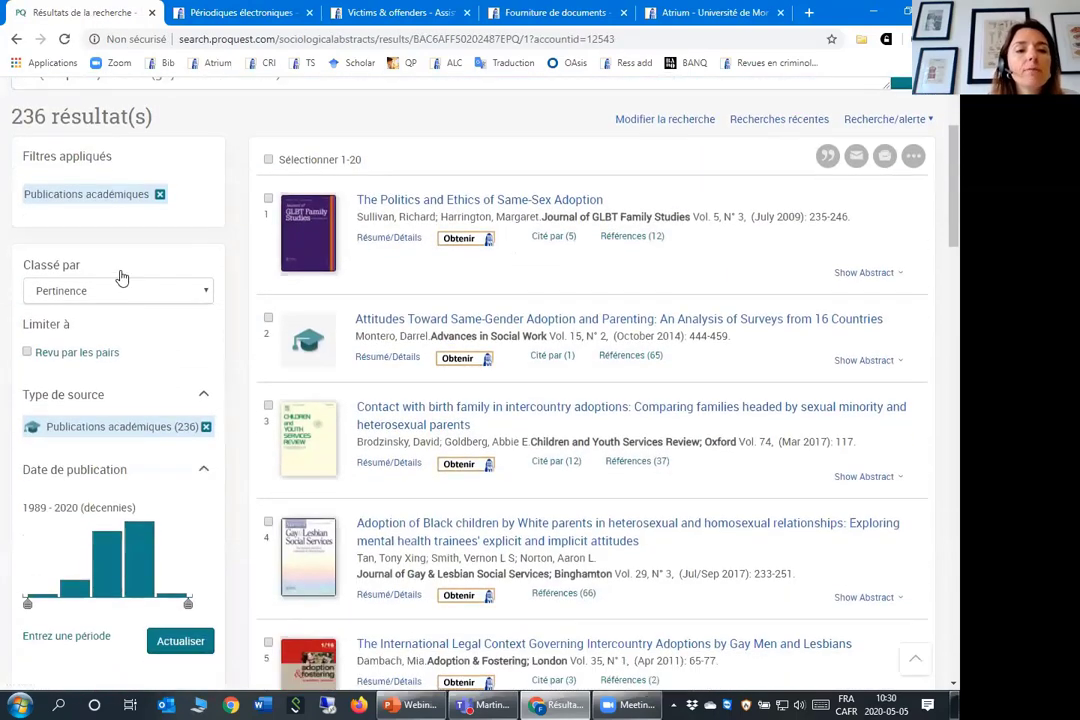
scroll(107, 310, down, 1)
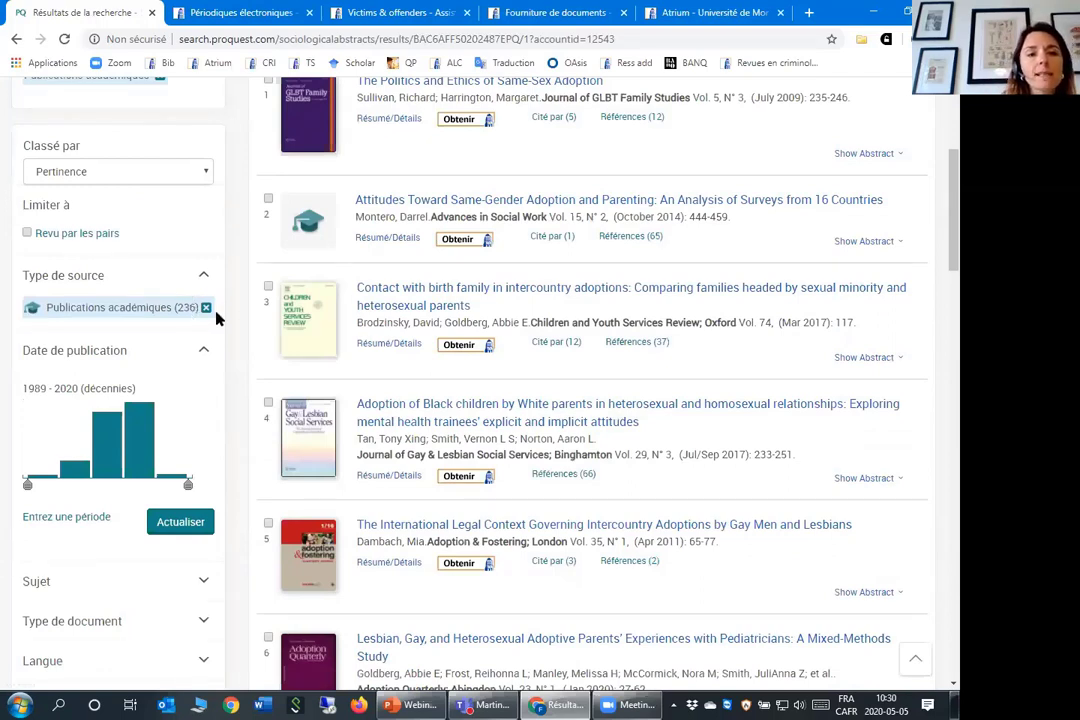
scroll(20, 420, down, 1)
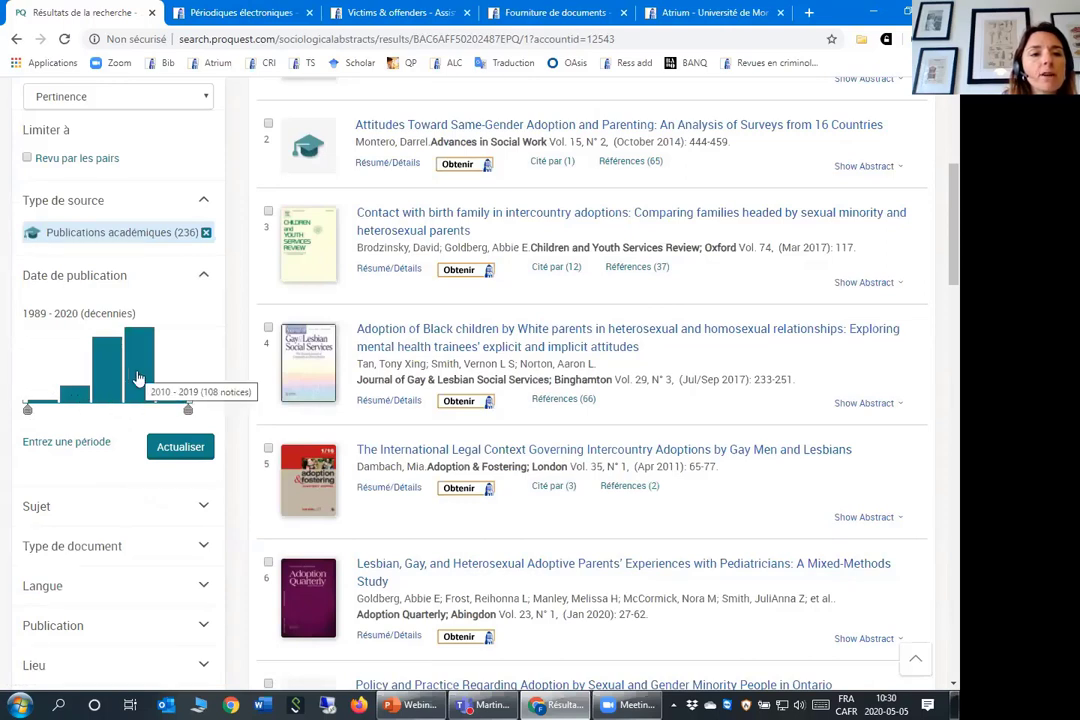
drag(27, 414, 127, 415)
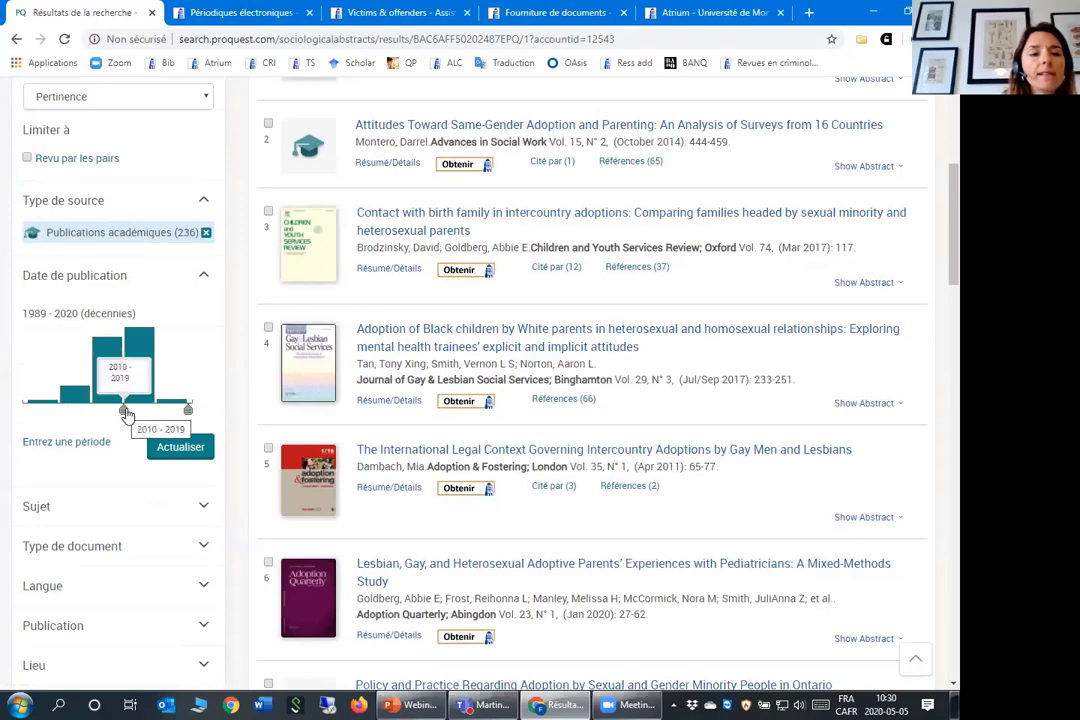
click(180, 448)
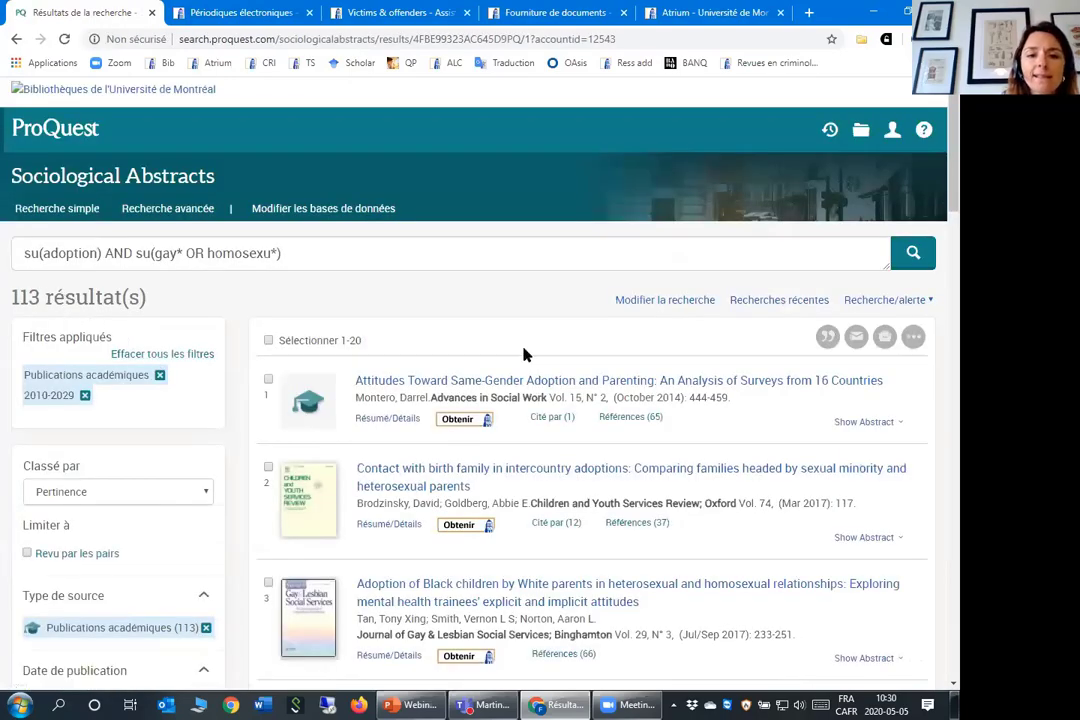
Expand the "Langue" filter and review the languages and the other refinement options available for the results
scroll(515, 340, down, 3)
scroll(400, 320, down, 3)
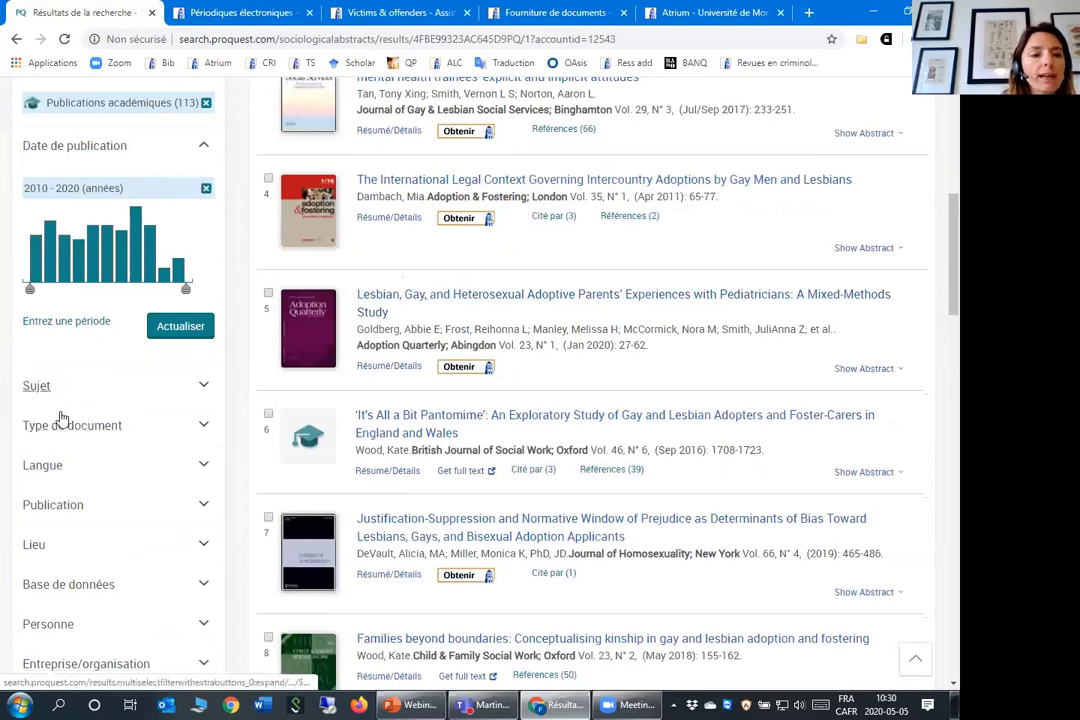
click(205, 468)
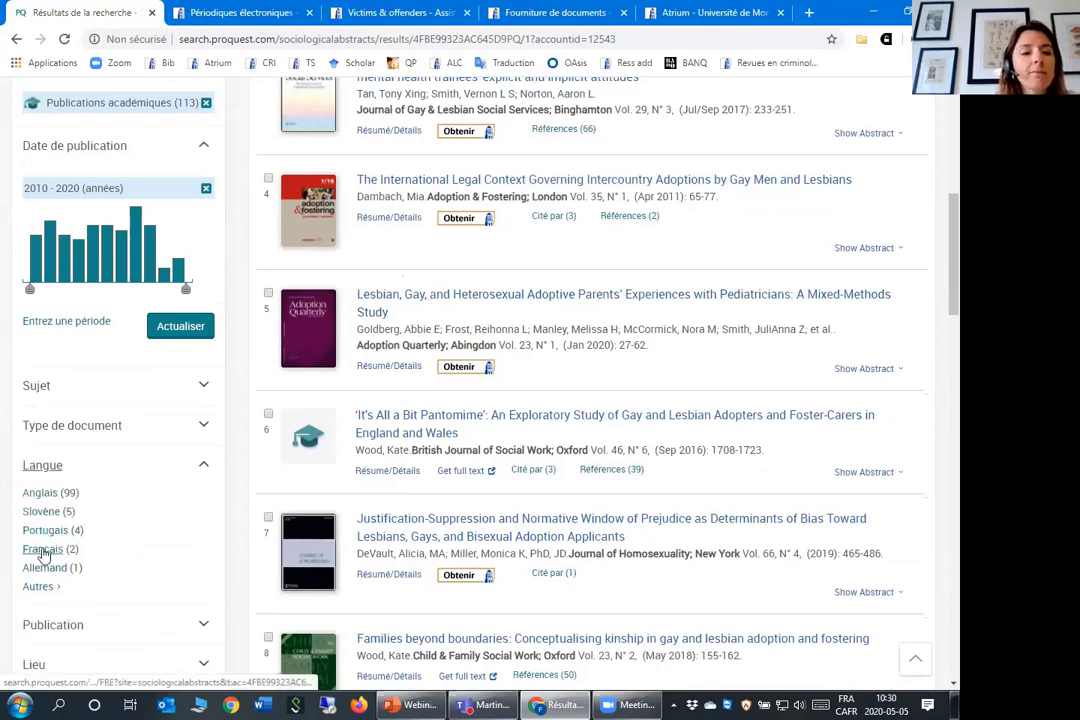
scroll(173, 479, down, 1)
scroll(173, 479, down, 2)
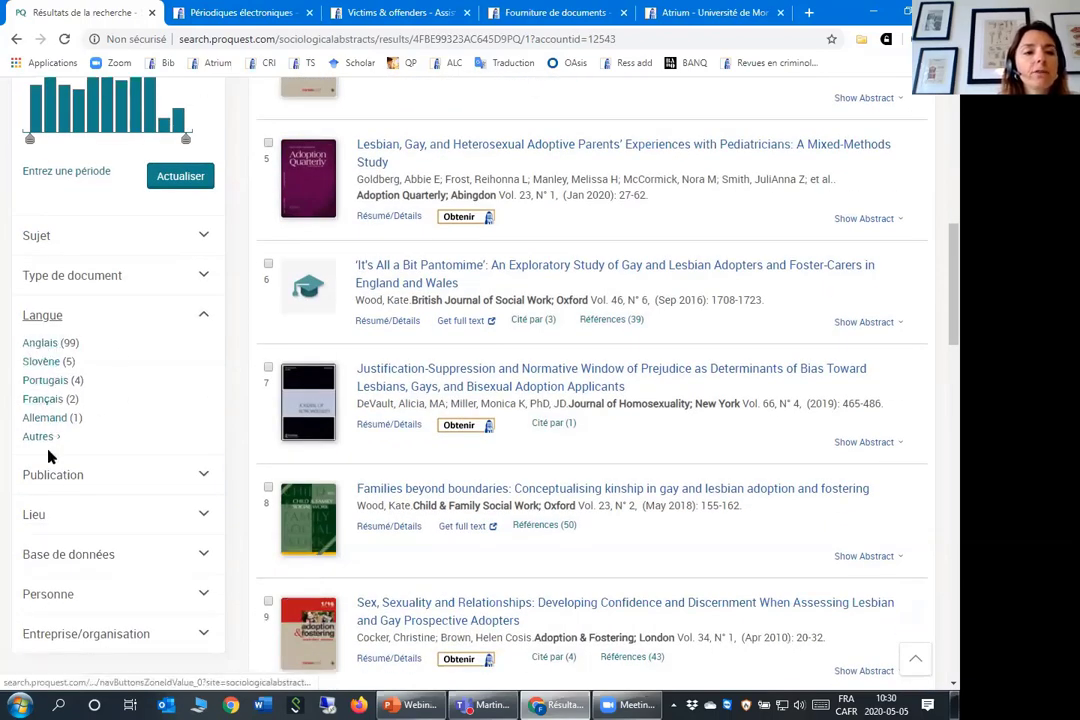
scroll(504, 516, up, 5)
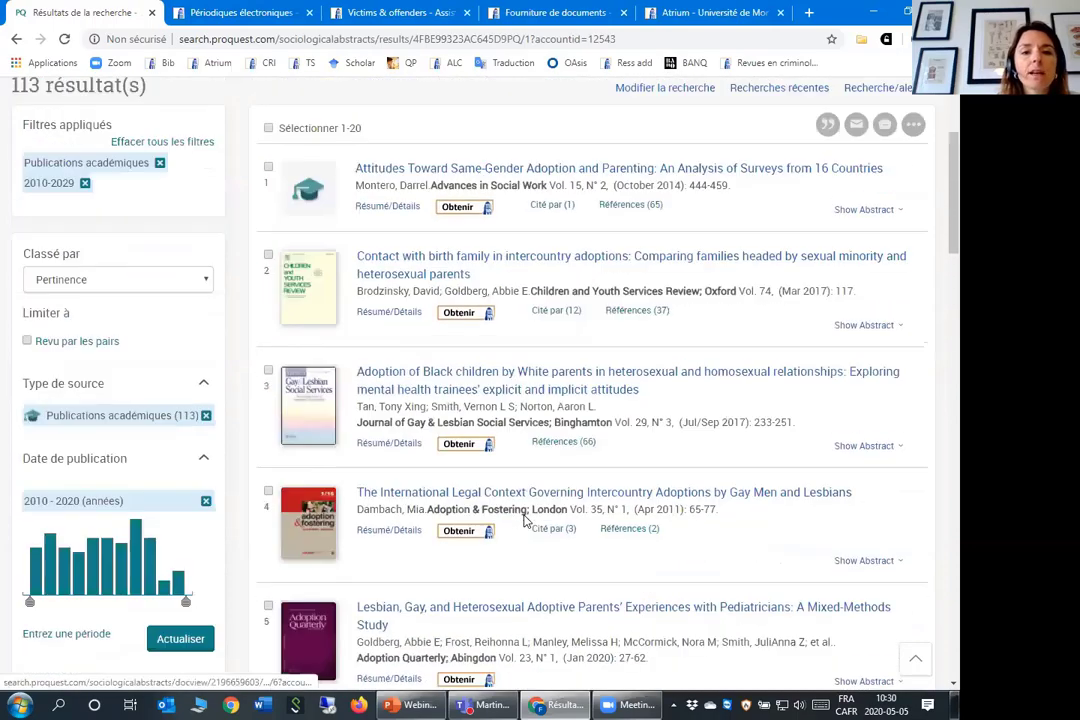
scroll(524, 519, up, 3)
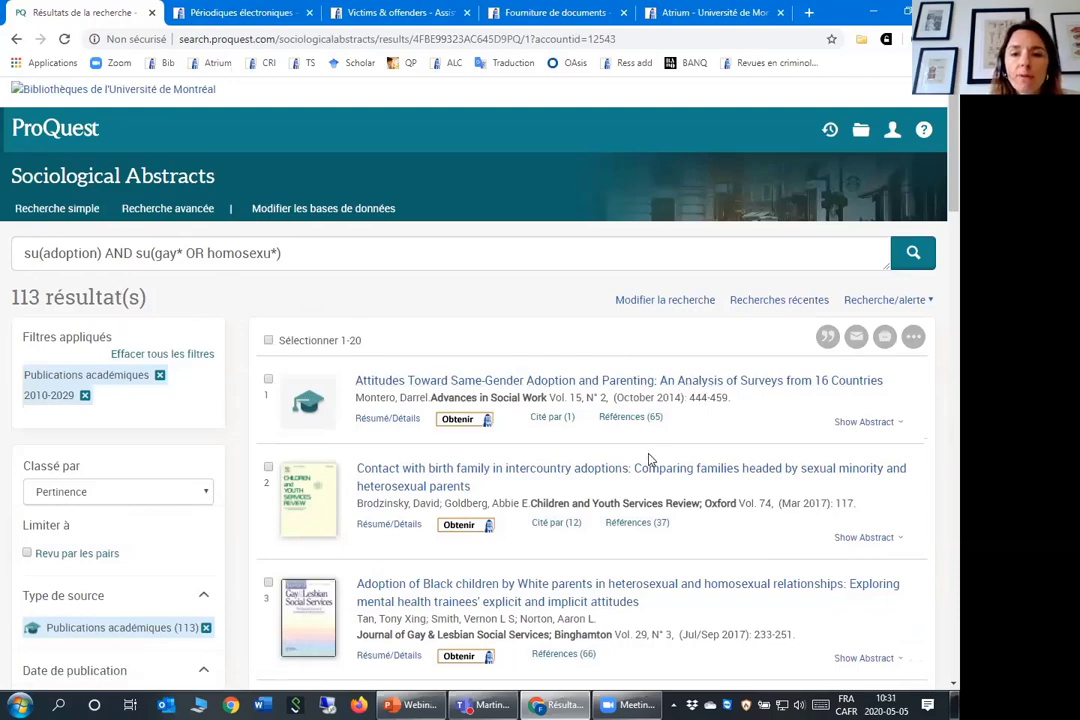
Open the sixth result, "'It's All a Bit Pantomime'", and examine its abstract, subject terms and full-text option
scroll(550, 405, down, 1)
scroll(600, 515, down, 3)
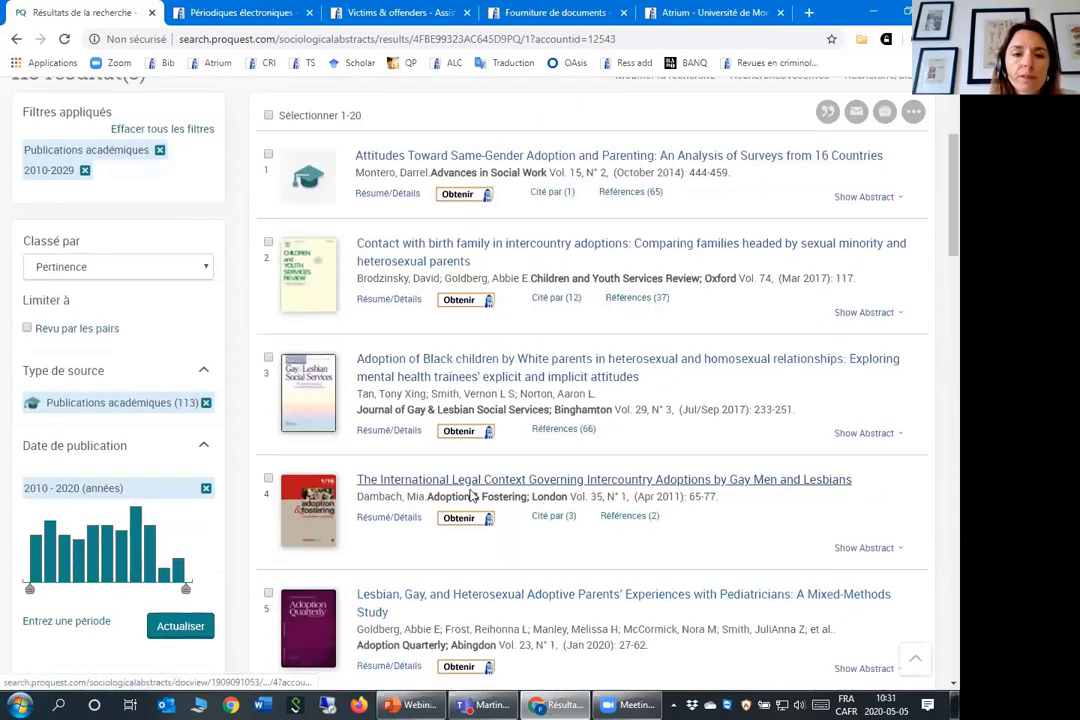
scroll(395, 537, down, 2)
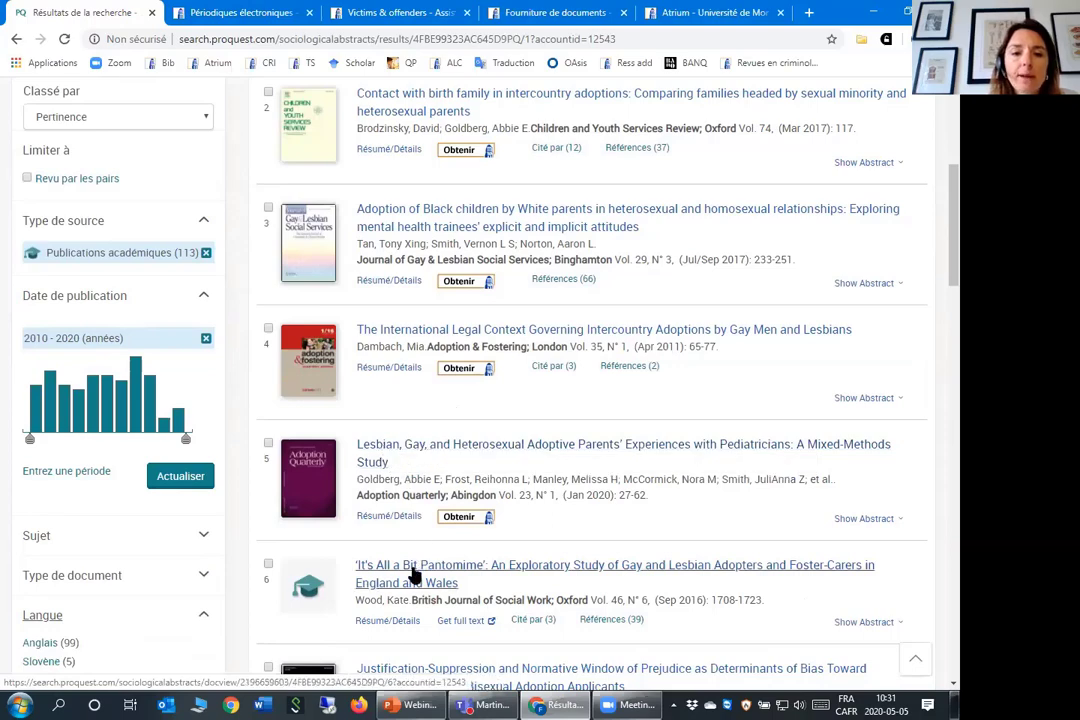
scroll(410, 560, down, 2)
click(404, 431)
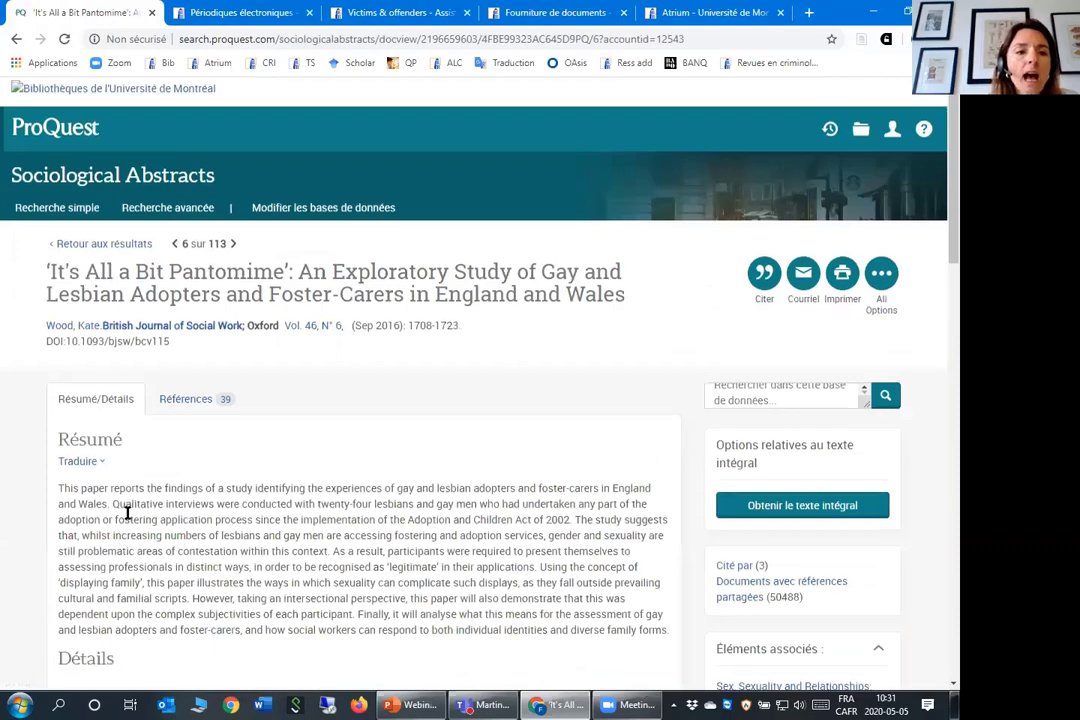
scroll(566, 562, down, 4)
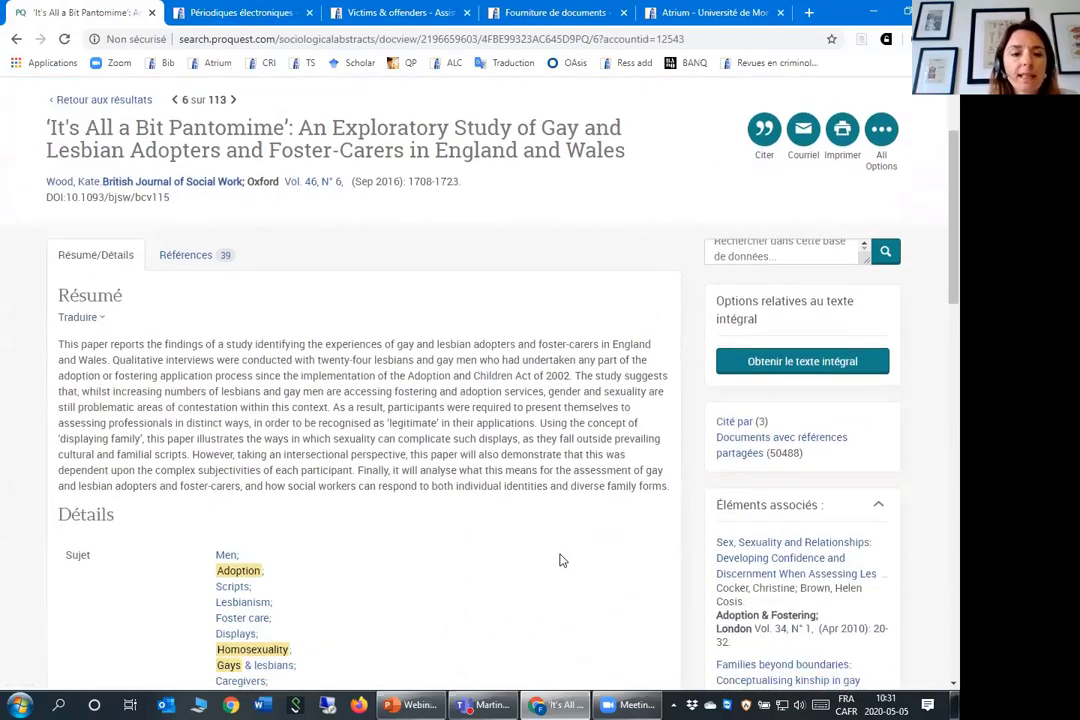
scroll(410, 427, up, 2)
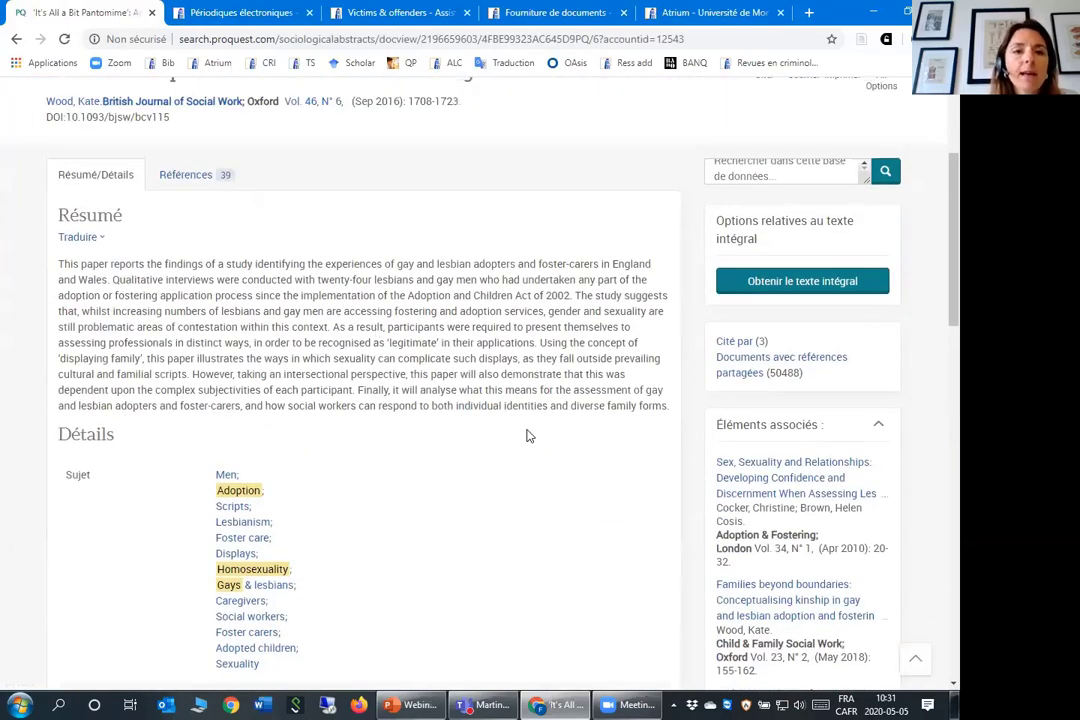
scroll(605, 440, up, 3)
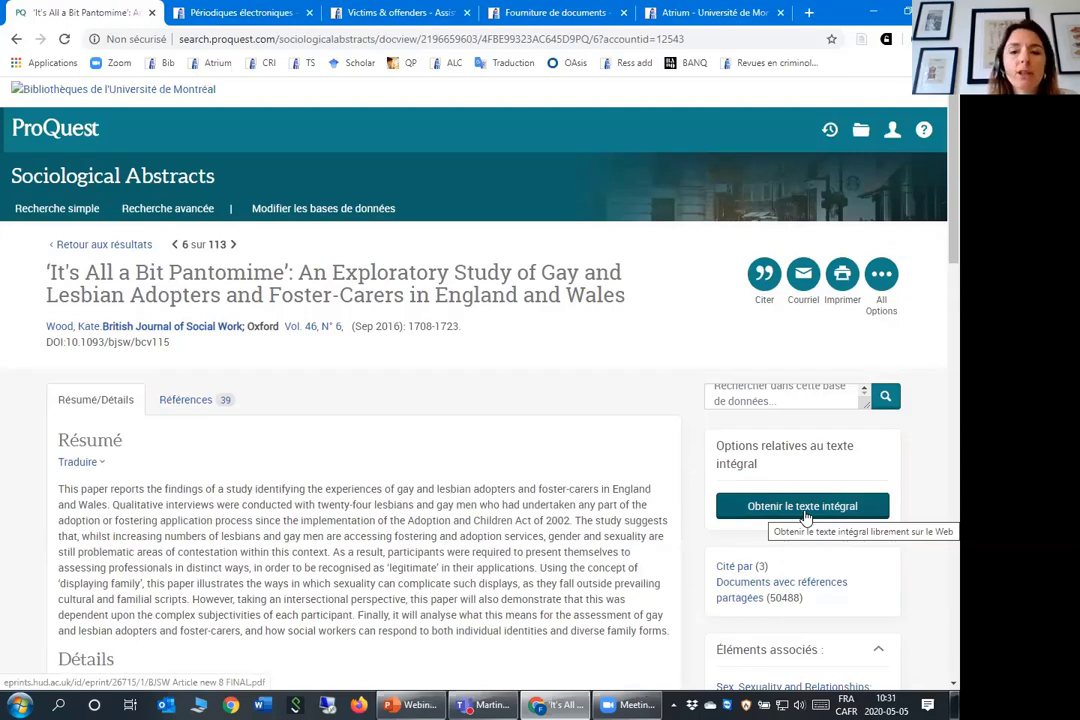
Return to the results, open the ninth one, "Sex, Sexuality and Relationships", and examine its abstract and subject terms
click(104, 249)
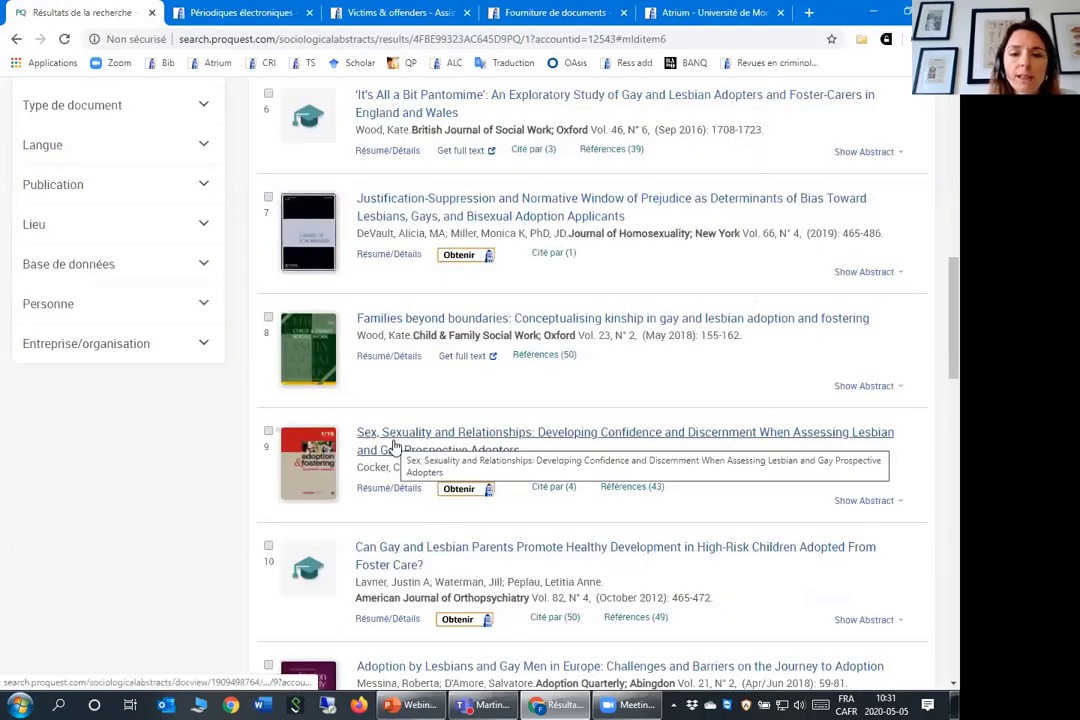
click(394, 450)
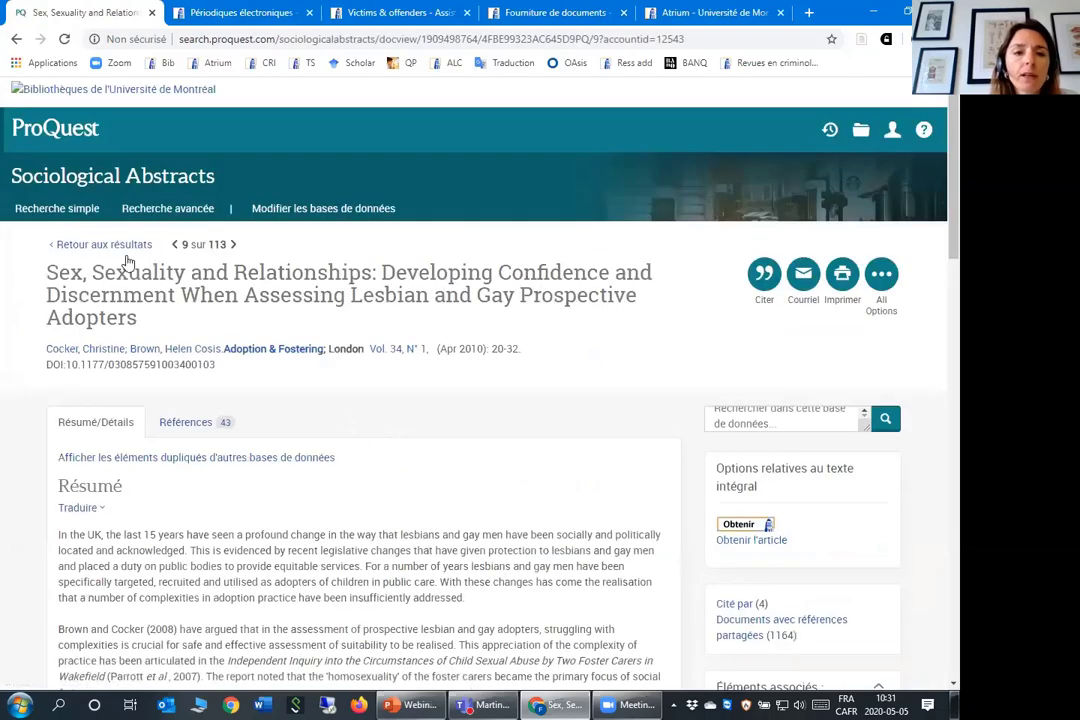
scroll(240, 378, down, 3)
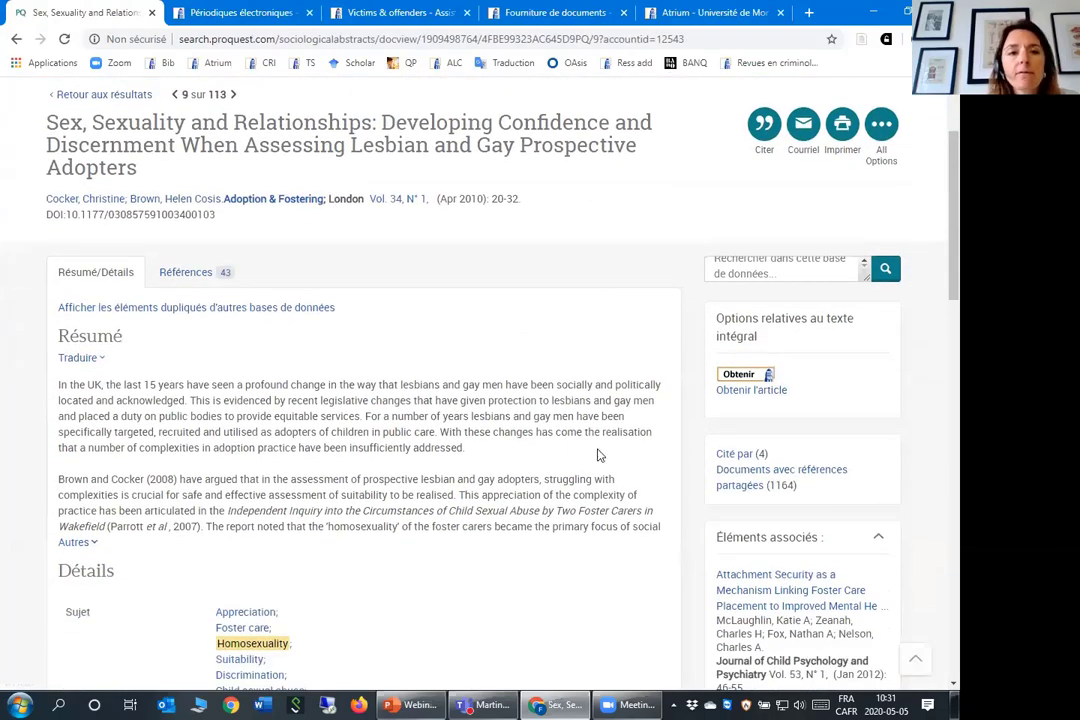
Check the article's full-text sources in the library's SFX assistant and return to the Sociological Abstracts results list
click(745, 381)
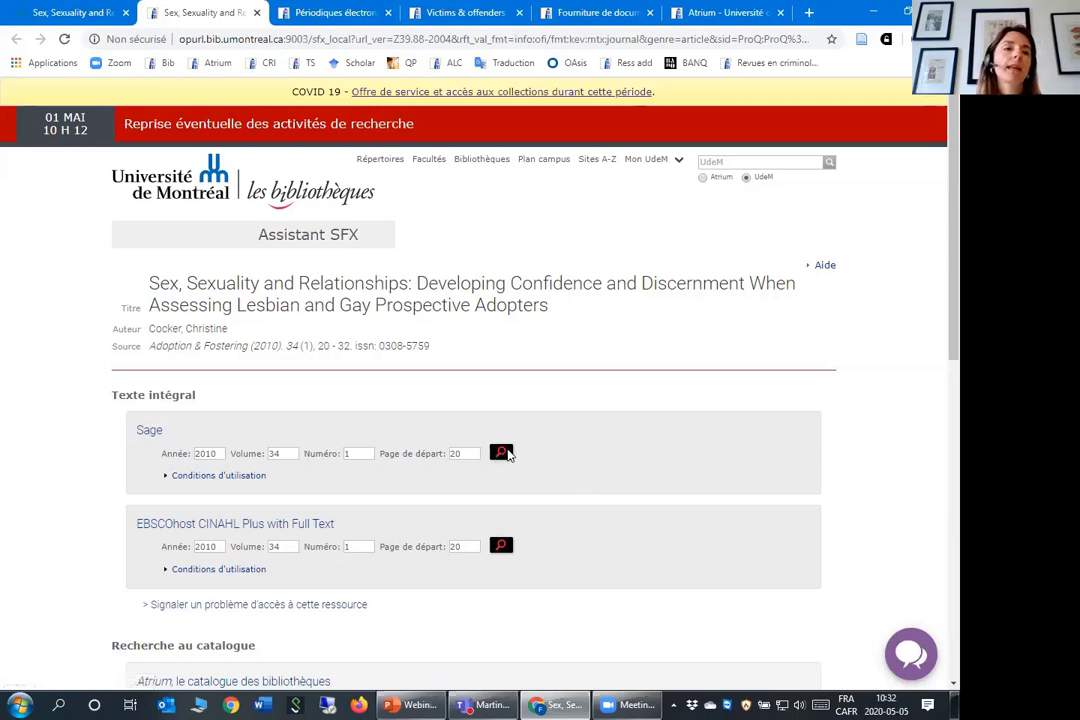
click(72, 12)
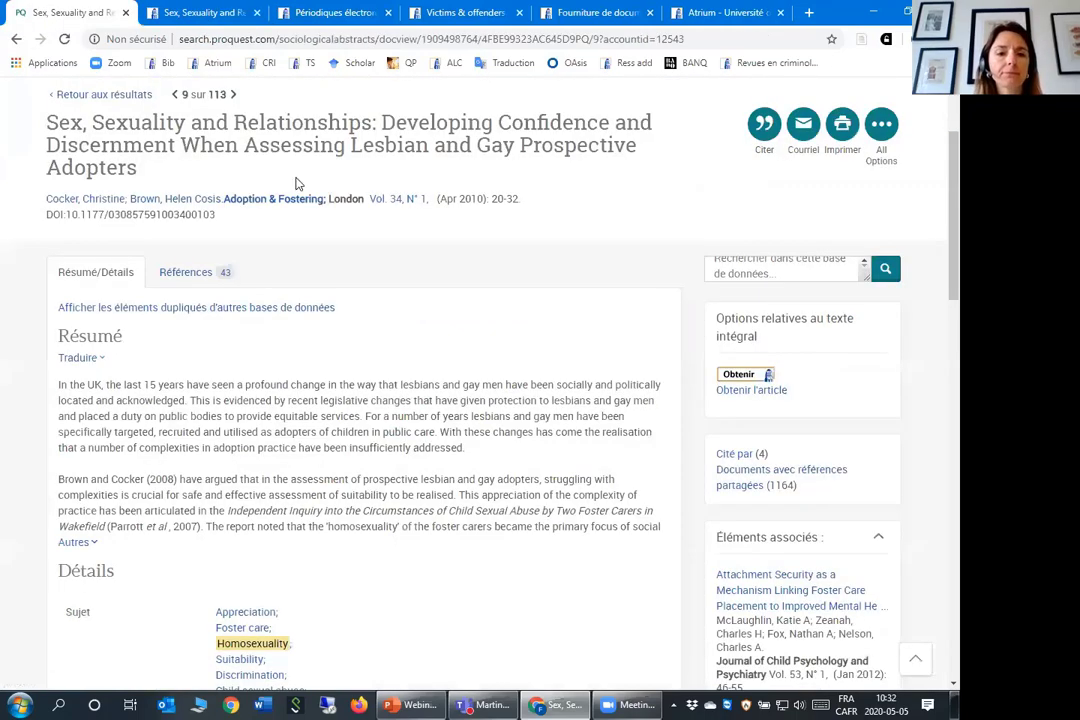
scroll(513, 540, up, 1)
scroll(513, 540, up, 2)
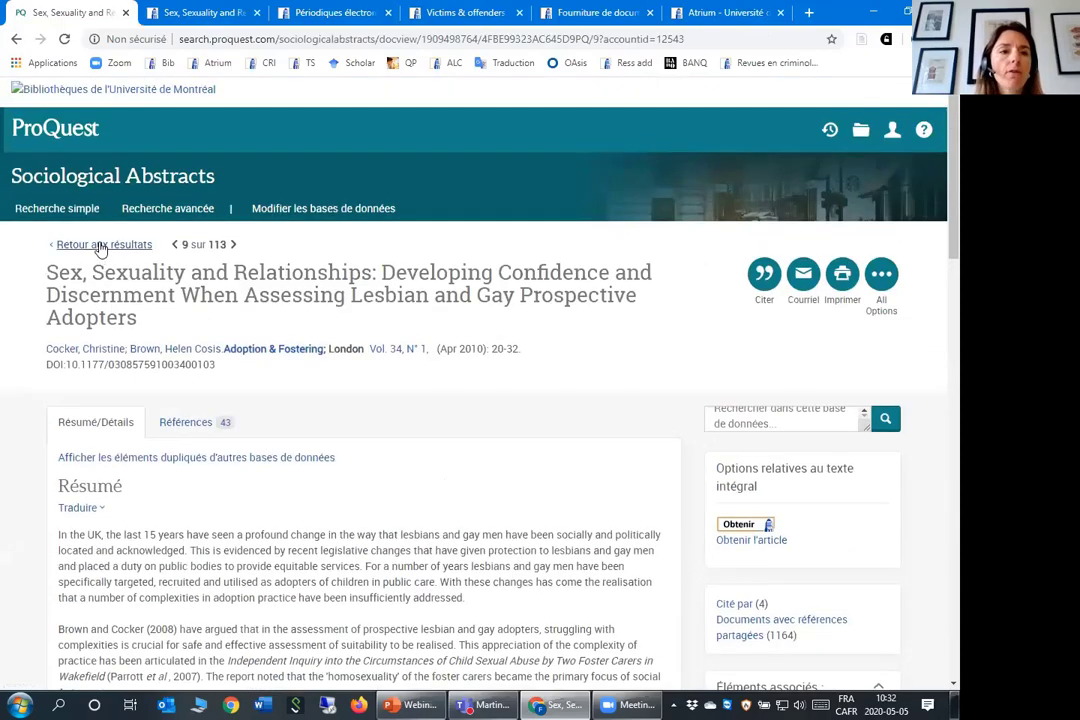
click(104, 245)
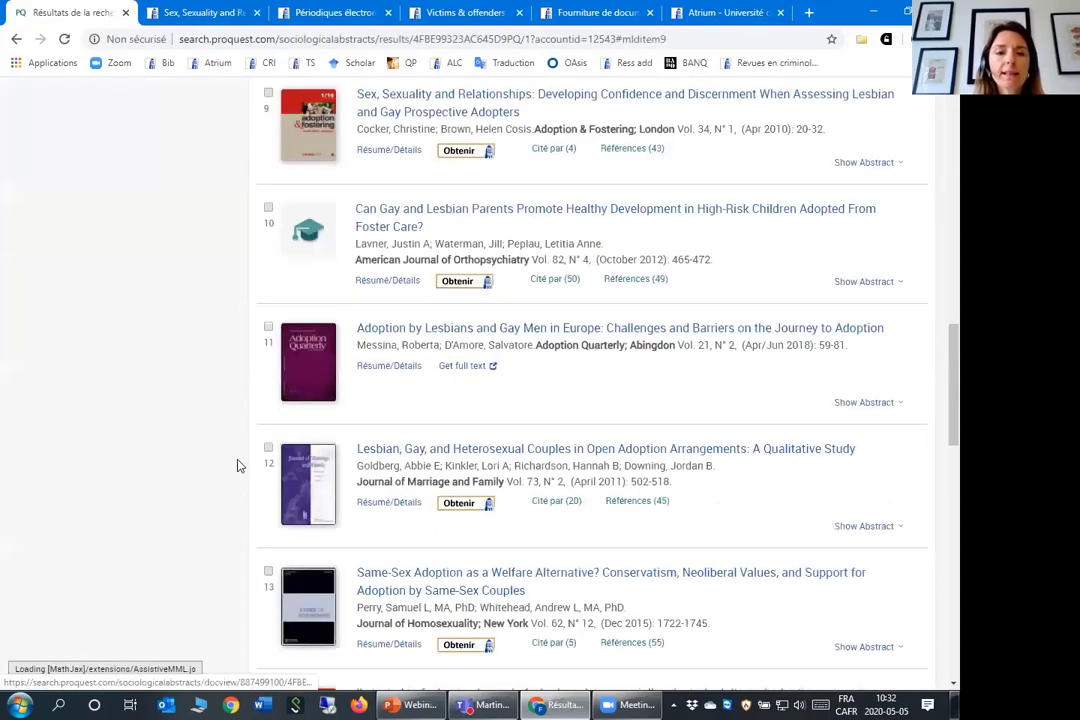
Clear the previous advanced search form and search for "conjugal violence" in all fields, skimming the results
scroll(248, 462, up, 4)
scroll(248, 462, up, 8)
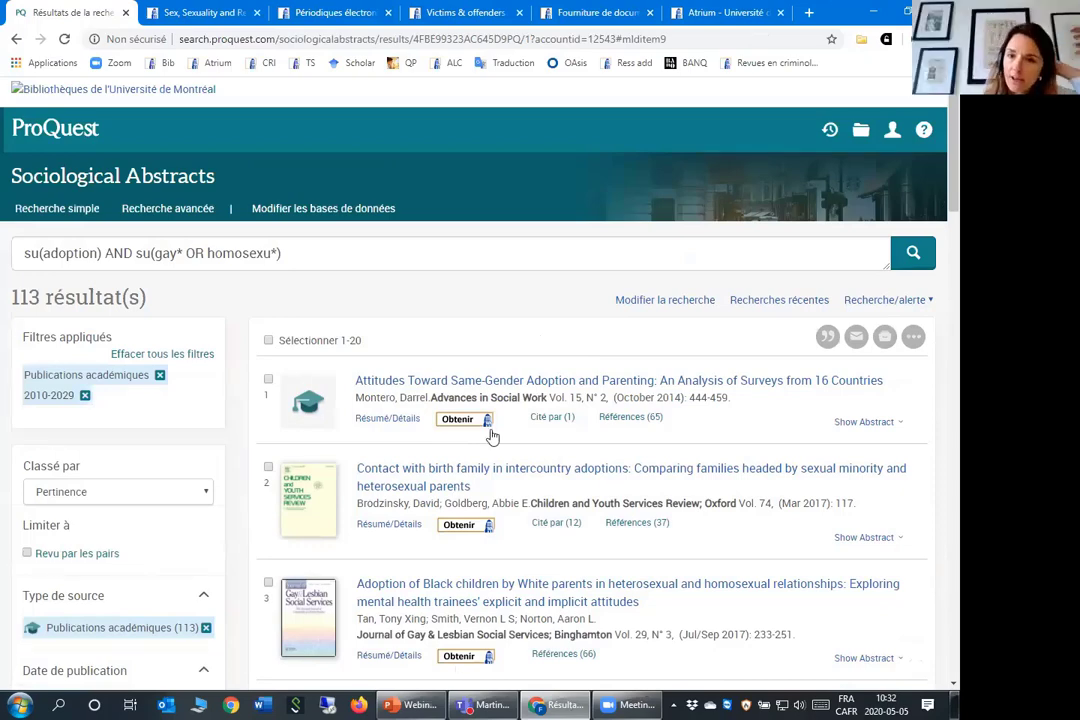
click(631, 302)
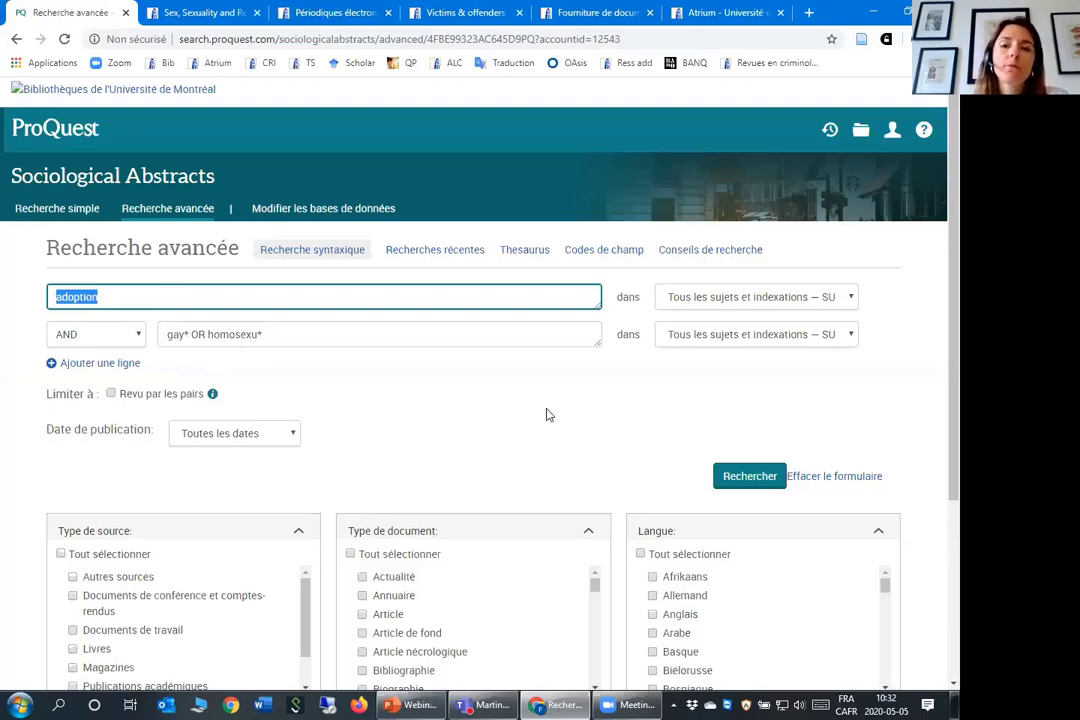
click(826, 480)
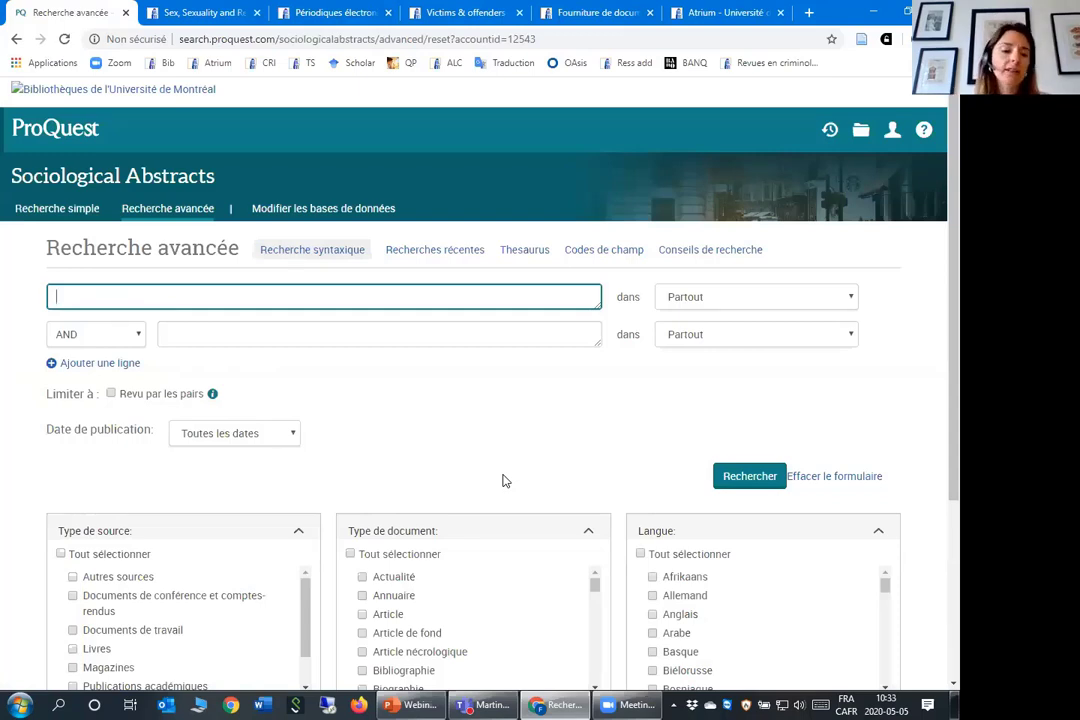
text("conjugal violence)
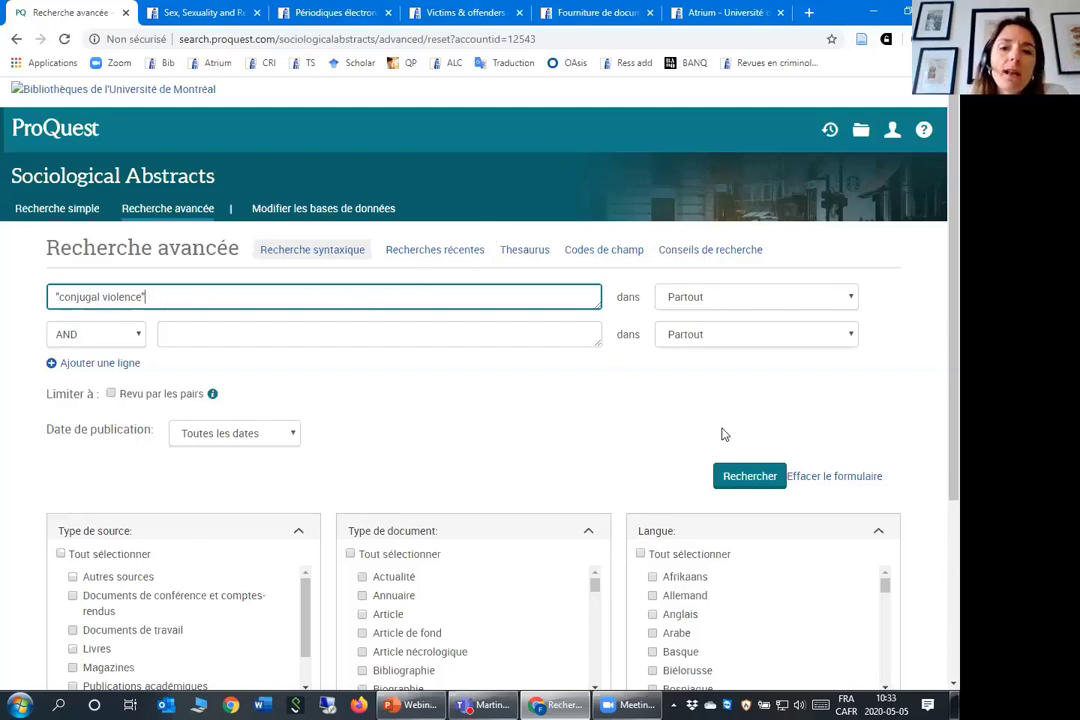
click(770, 480)
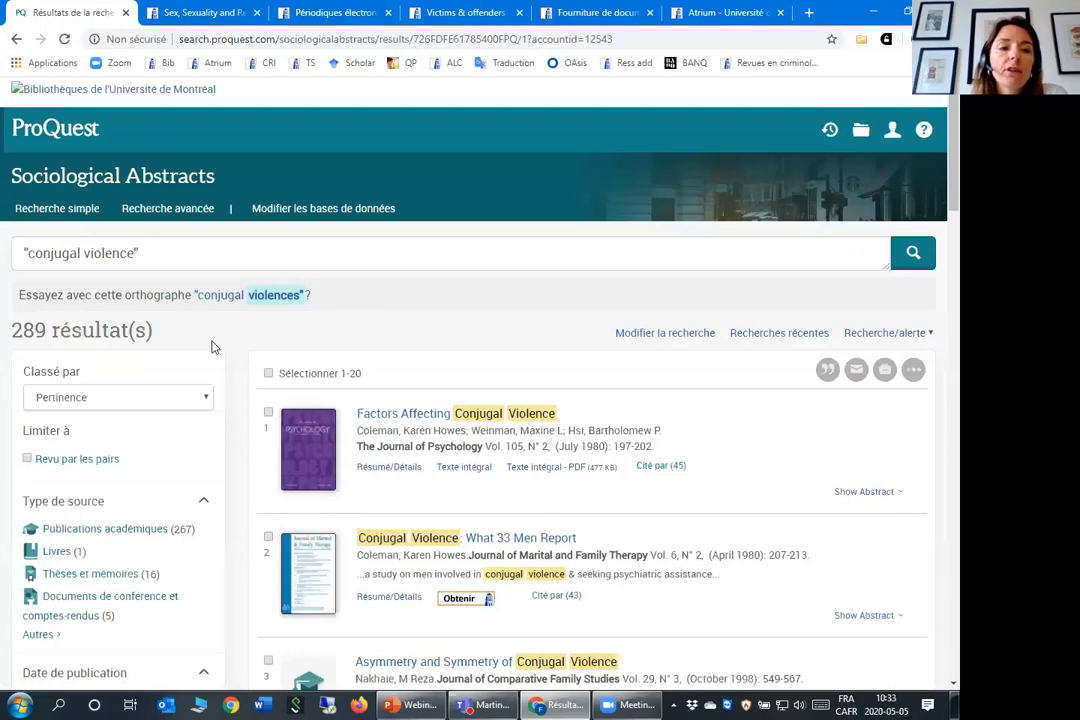
scroll(463, 452, down, 3)
scroll(461, 437, down, 5)
scroll(501, 526, up, 5)
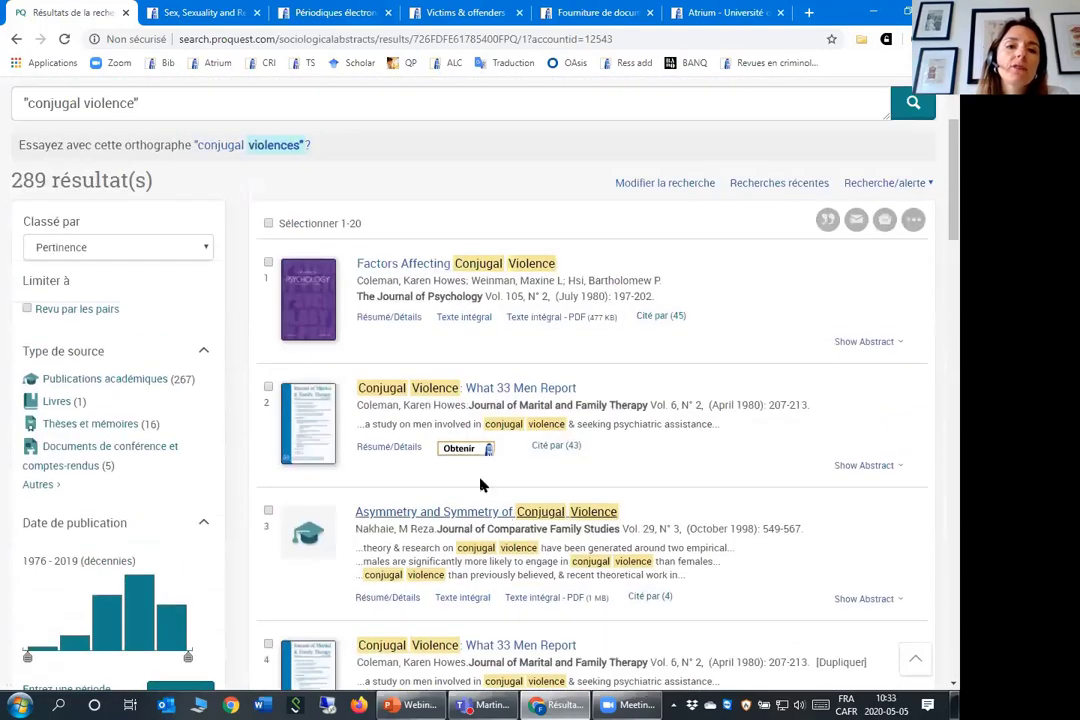
scroll(505, 500, up, 2)
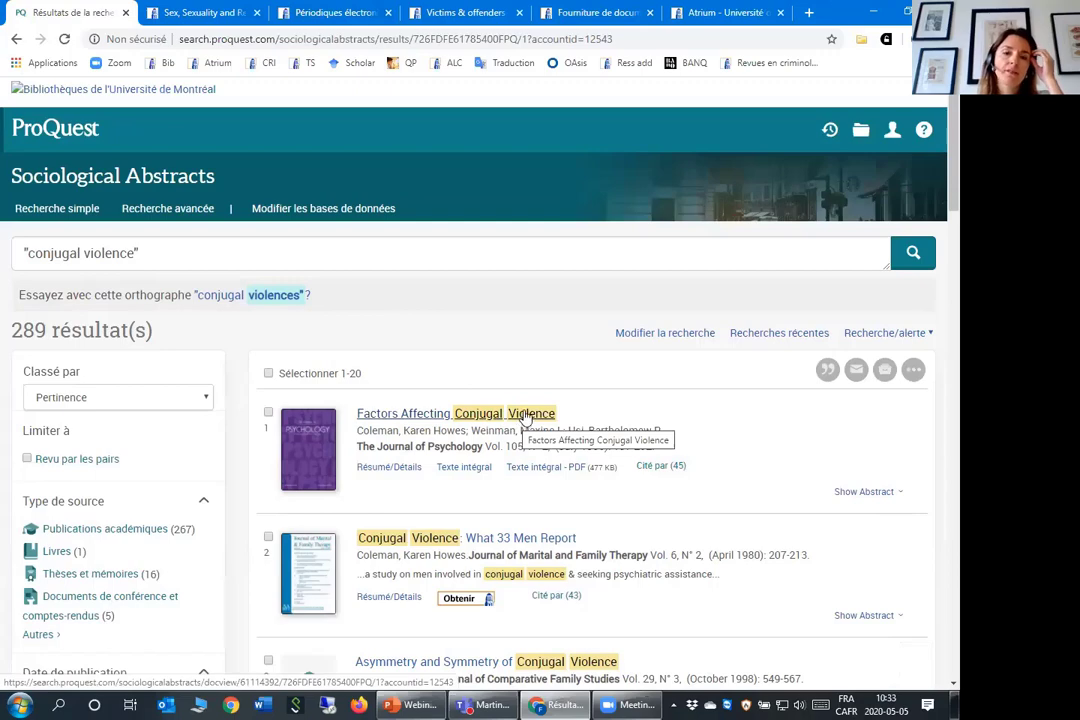
Modify the search to limit "conjugal violence" to "Tous les sujets et indexations — SU", rerun it and skim the results
click(656, 337)
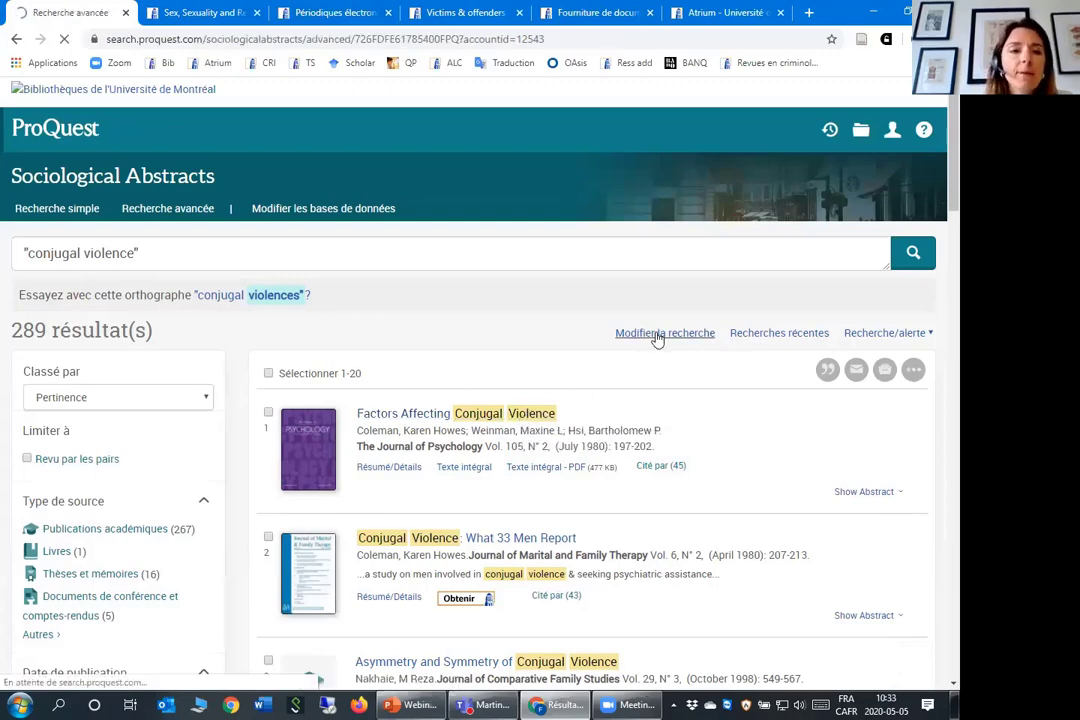
click(664, 293)
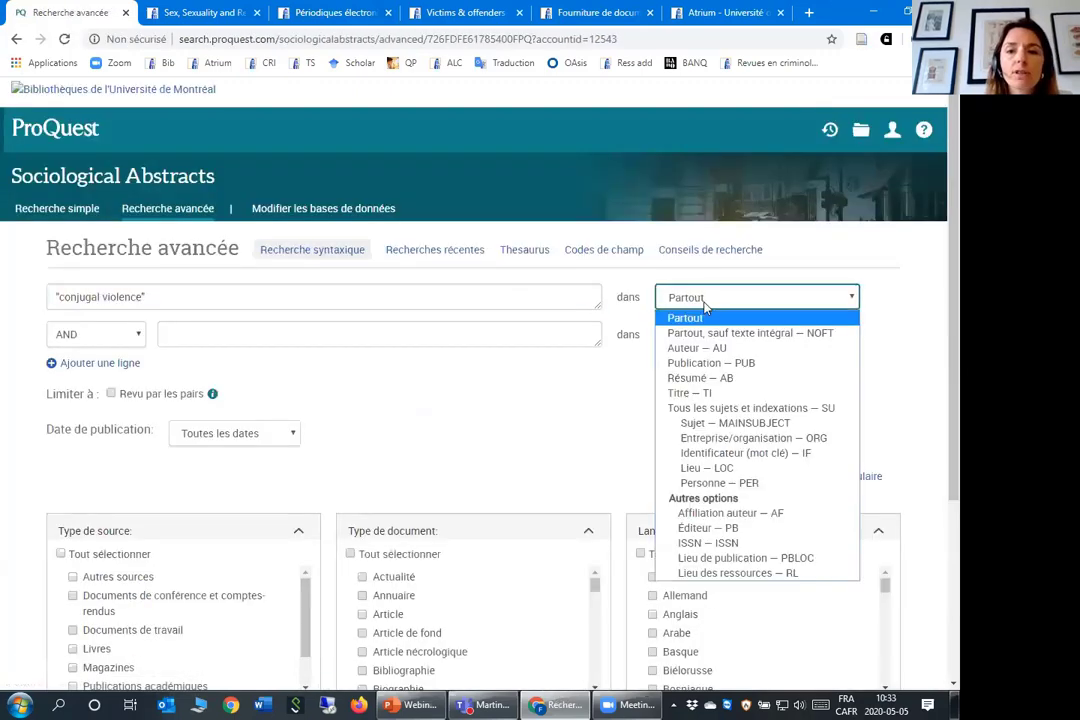
click(787, 410)
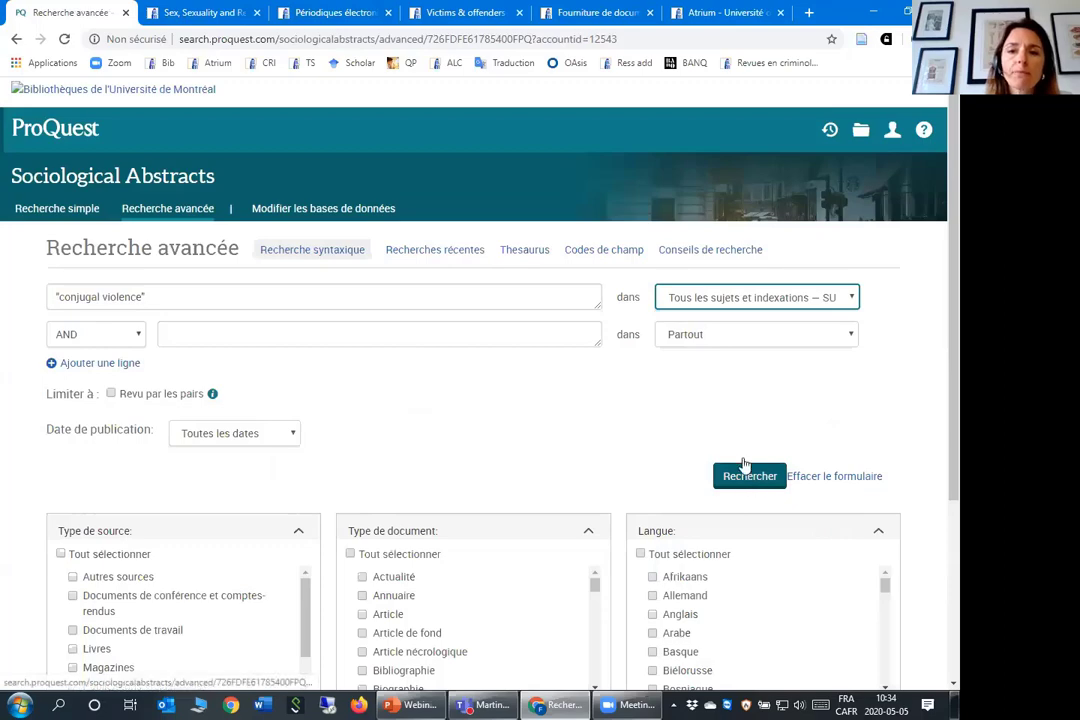
click(754, 478)
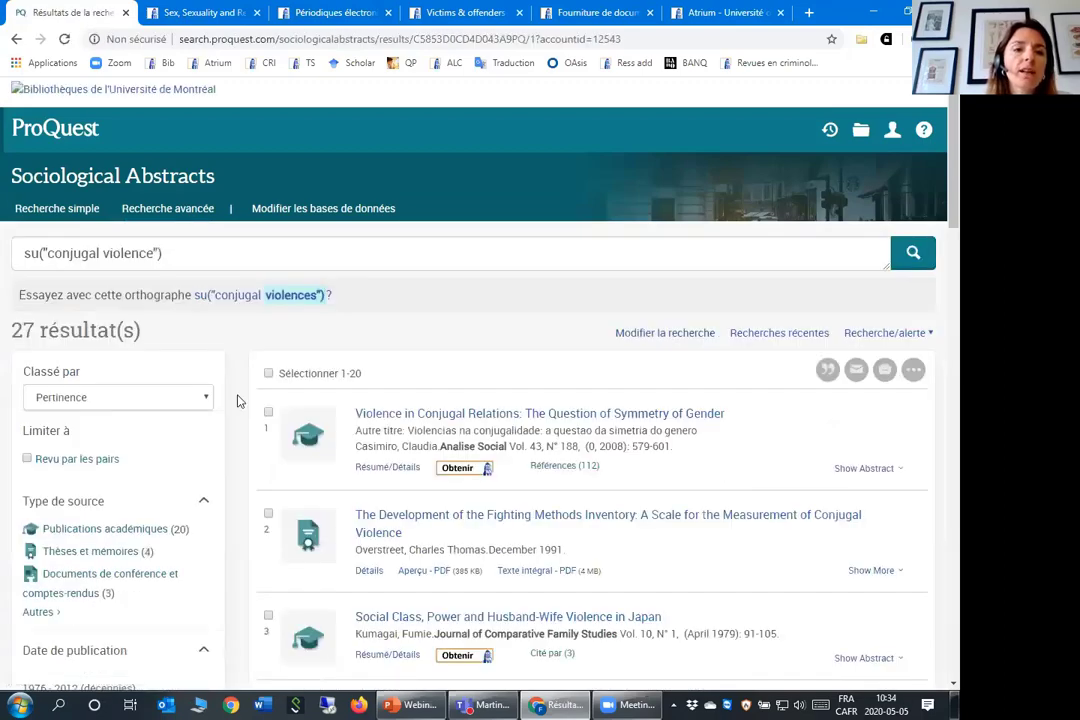
scroll(378, 410, down, 3)
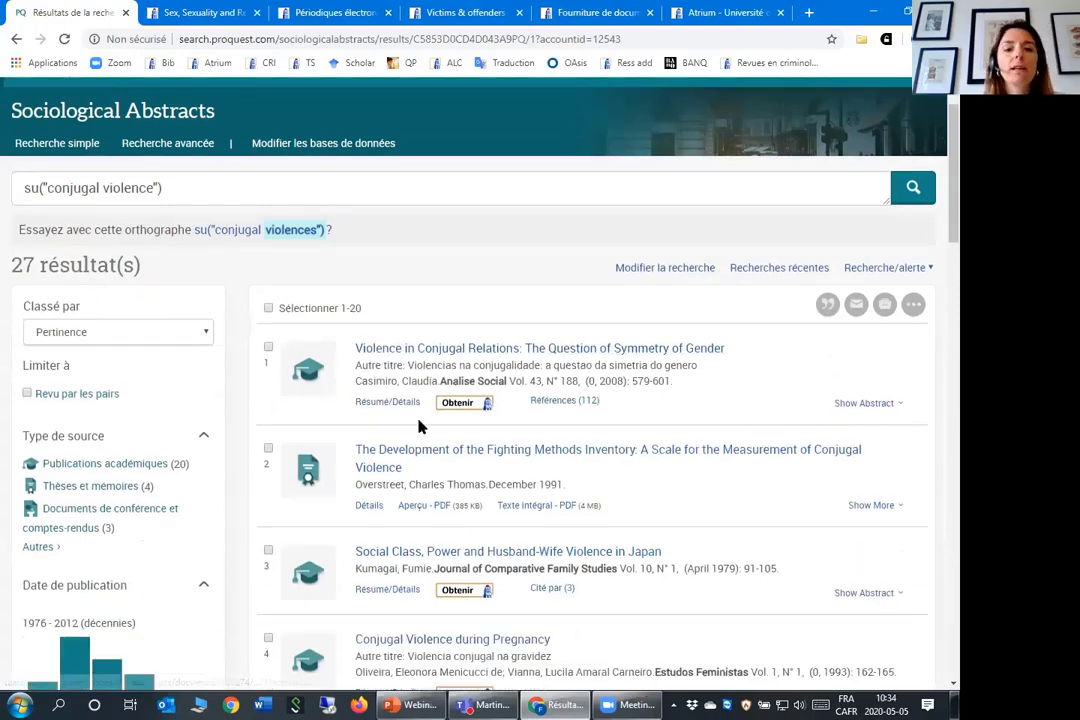
scroll(635, 555, up, 3)
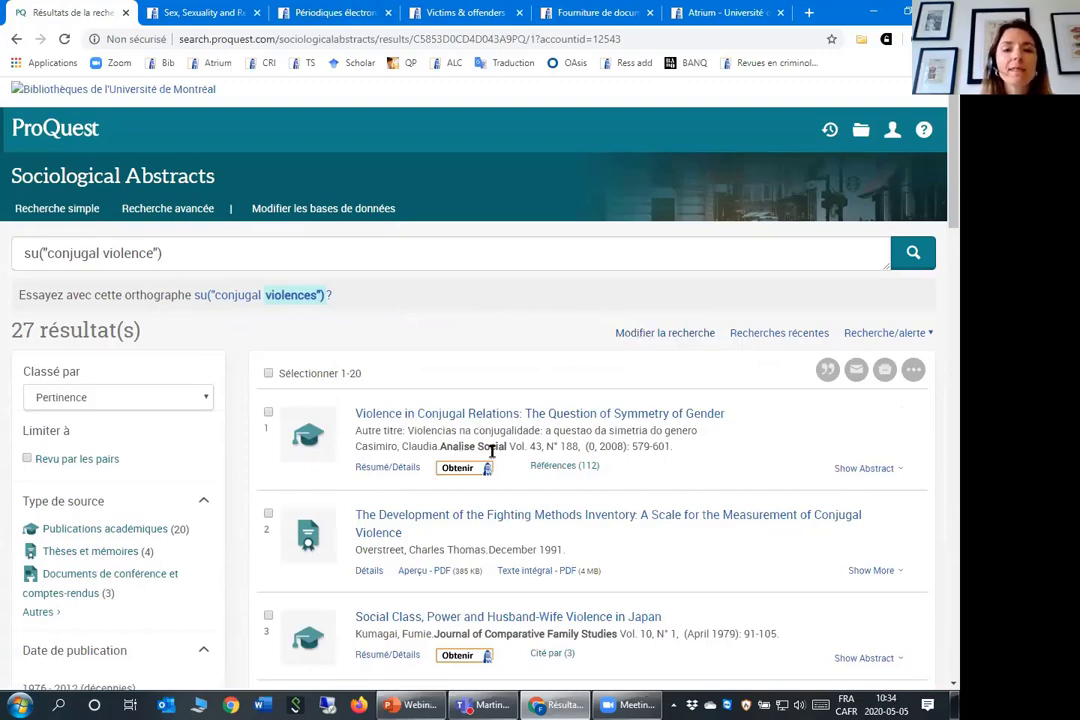
Expand the "Sujet" filter and compare its most frequent subject terms with the search expression
scroll(483, 616, down, 3)
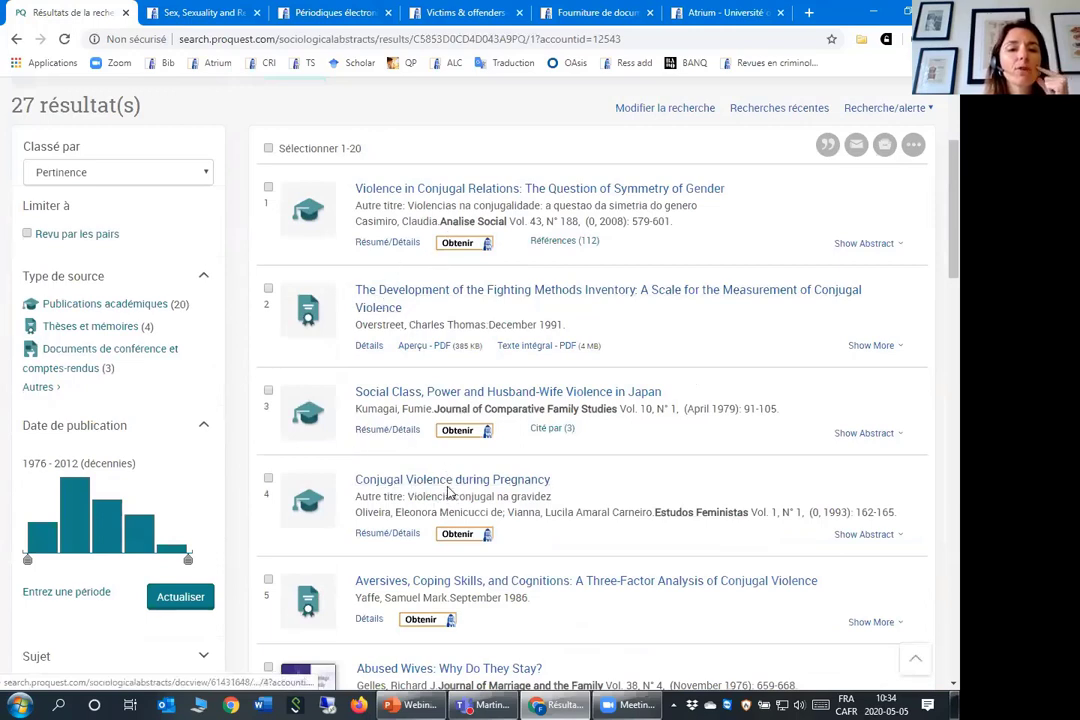
scroll(386, 489, down, 1)
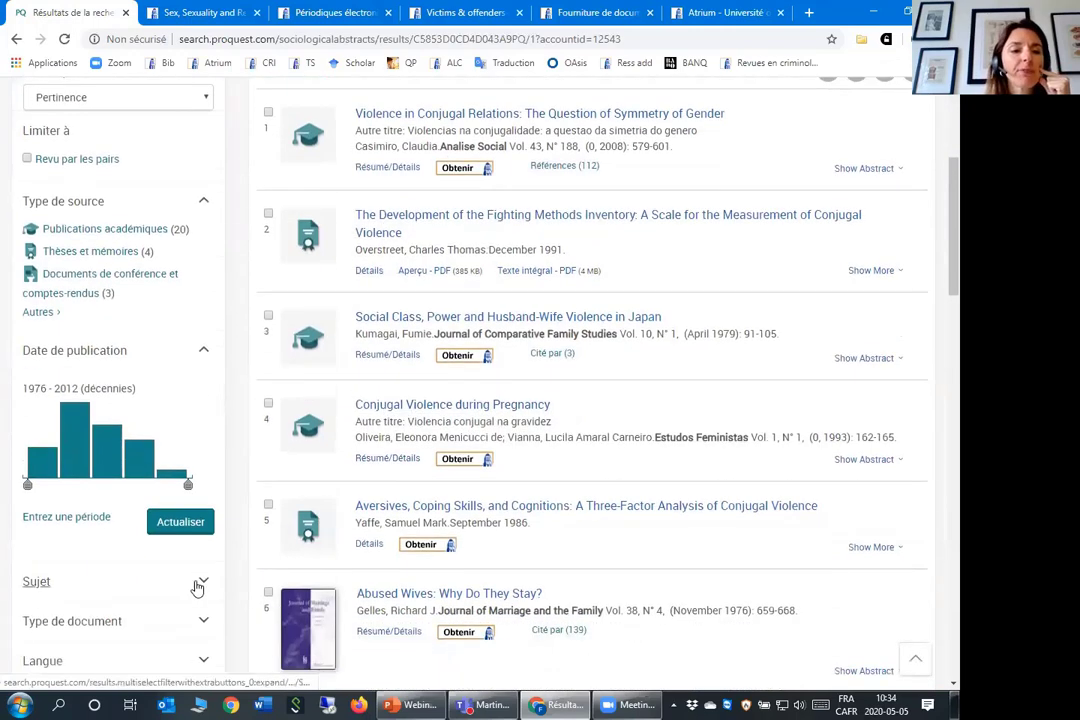
click(198, 585)
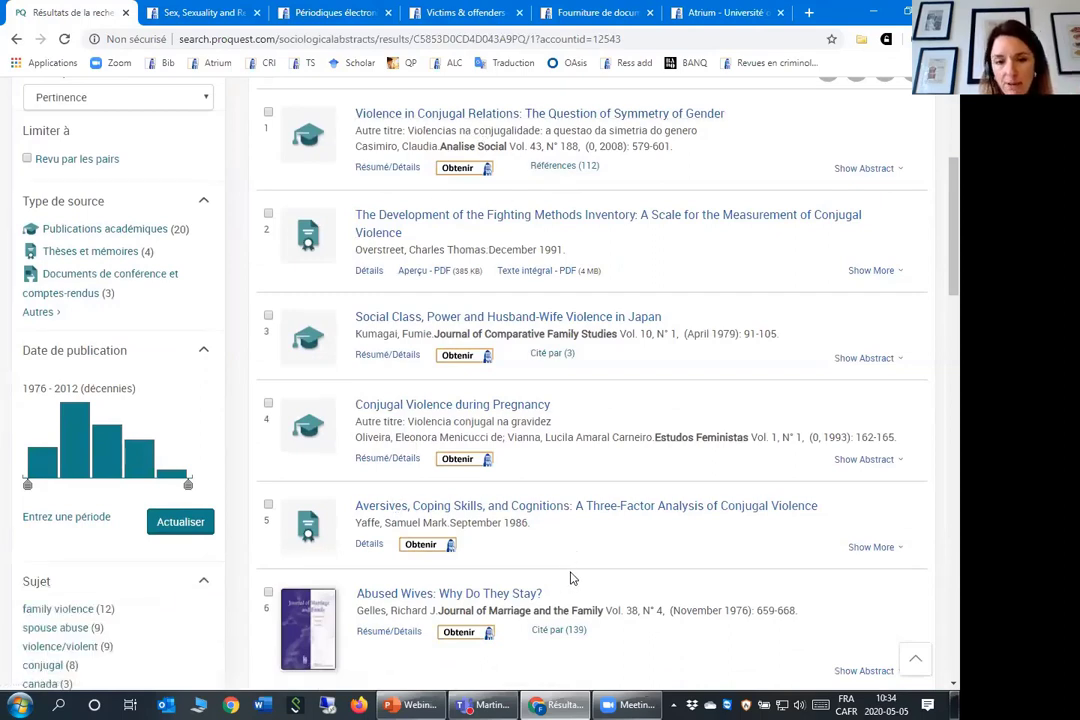
scroll(576, 557, down, 1)
scroll(540, 134, up, 3)
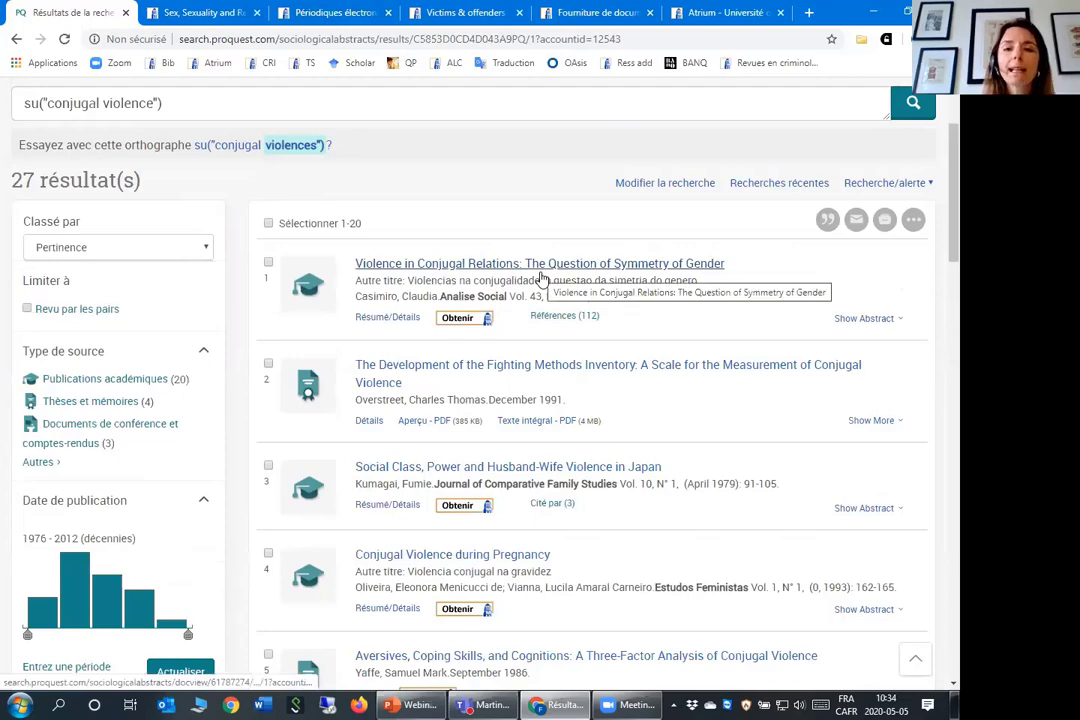
scroll(545, 280, down, 2)
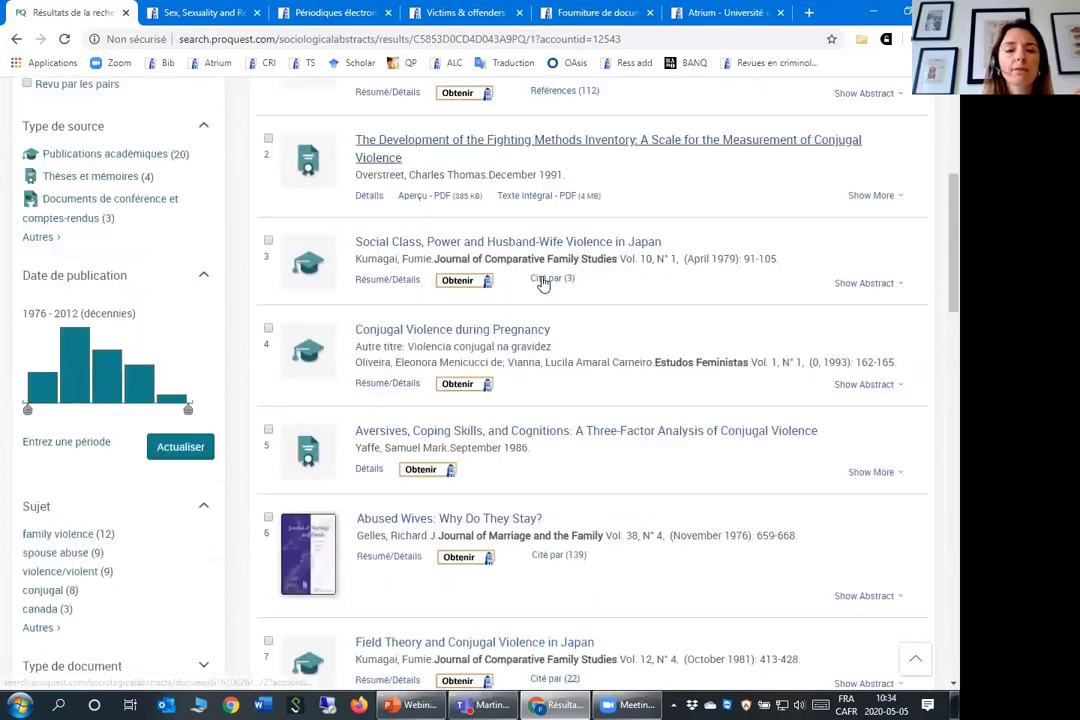
scroll(510, 183, down, 1)
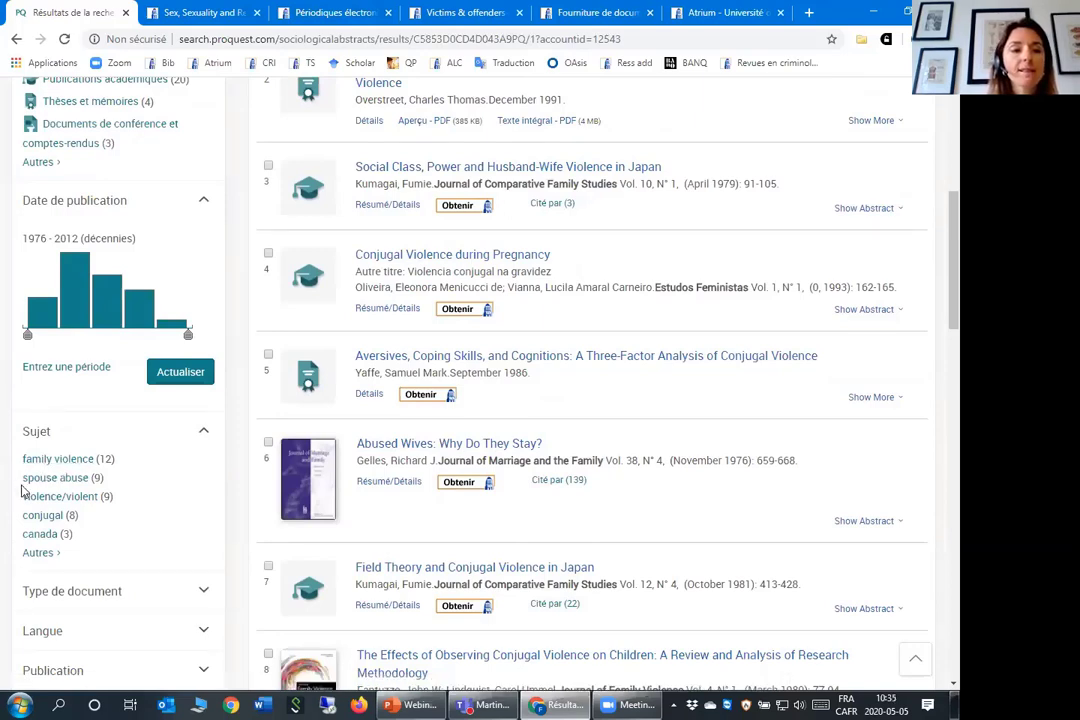
Open the full list of subjects, look through it for better subject terms, and close it without applying any filter
click(38, 556)
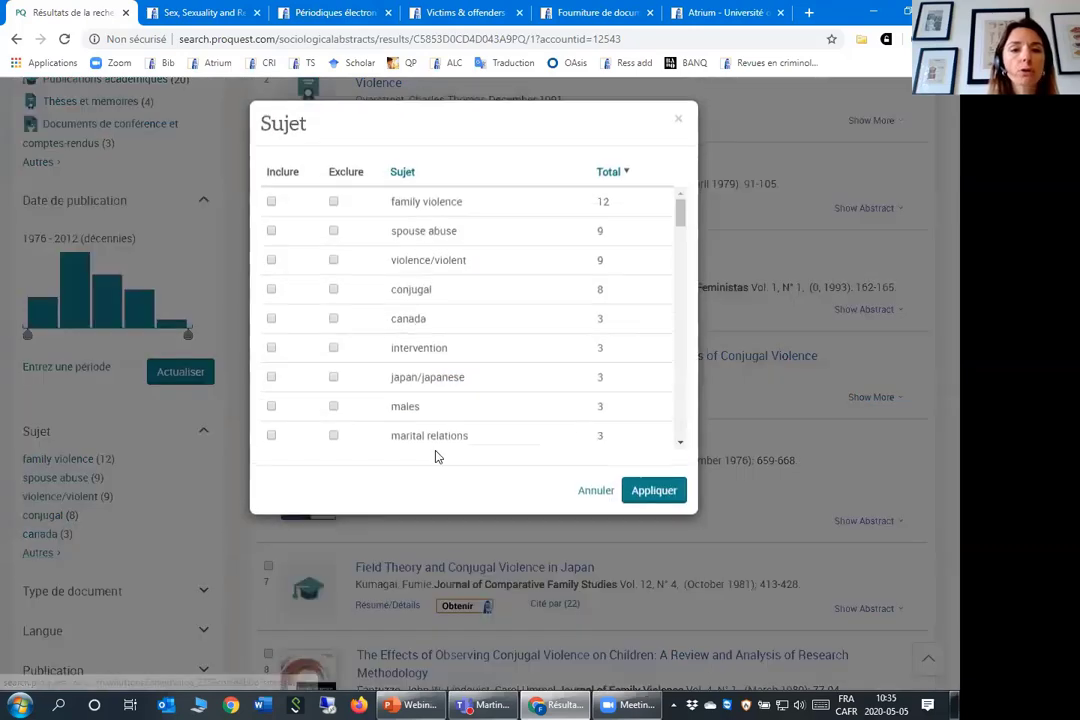
drag(680, 212, 683, 232)
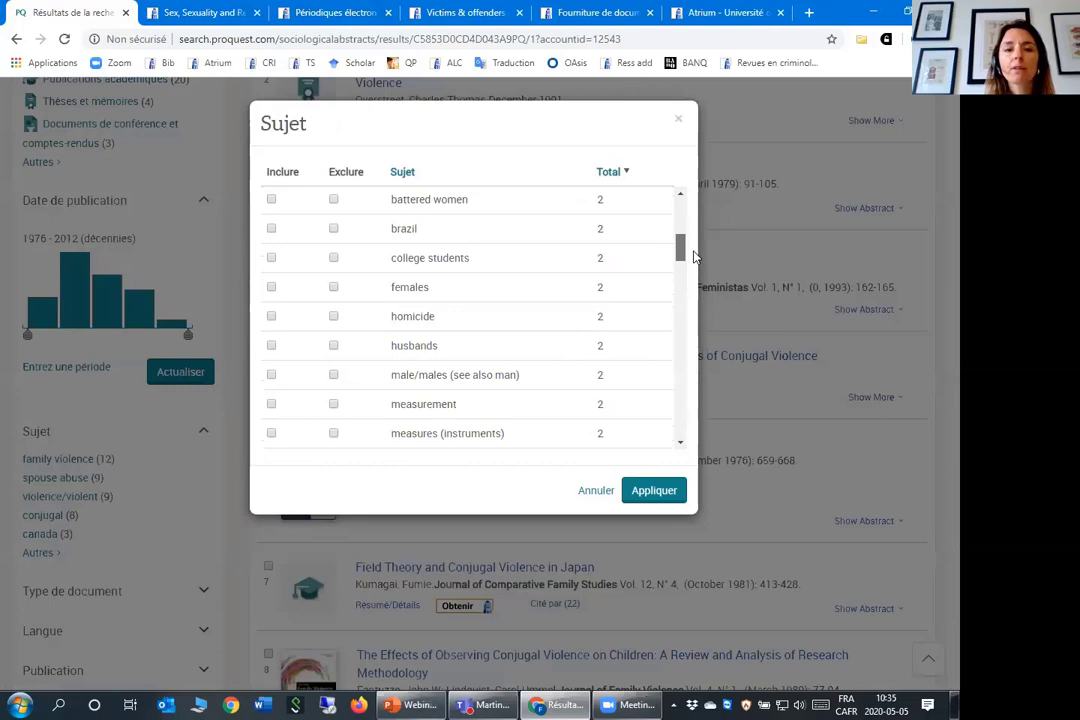
scroll(693, 257, down, 1)
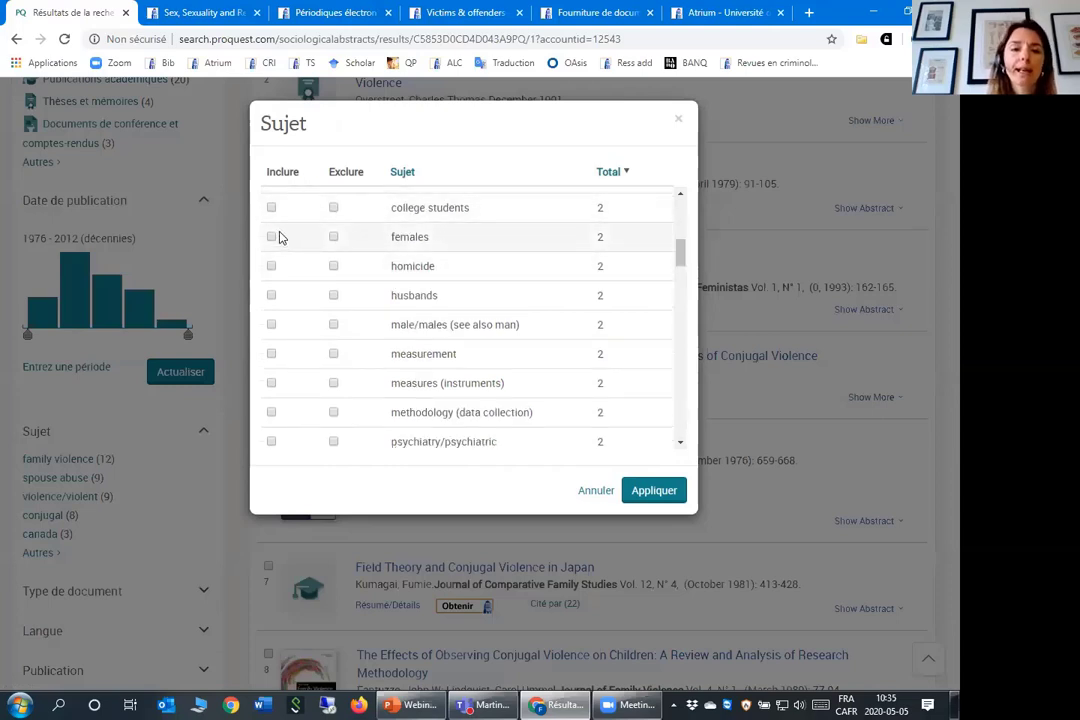
drag(682, 268, 680, 205)
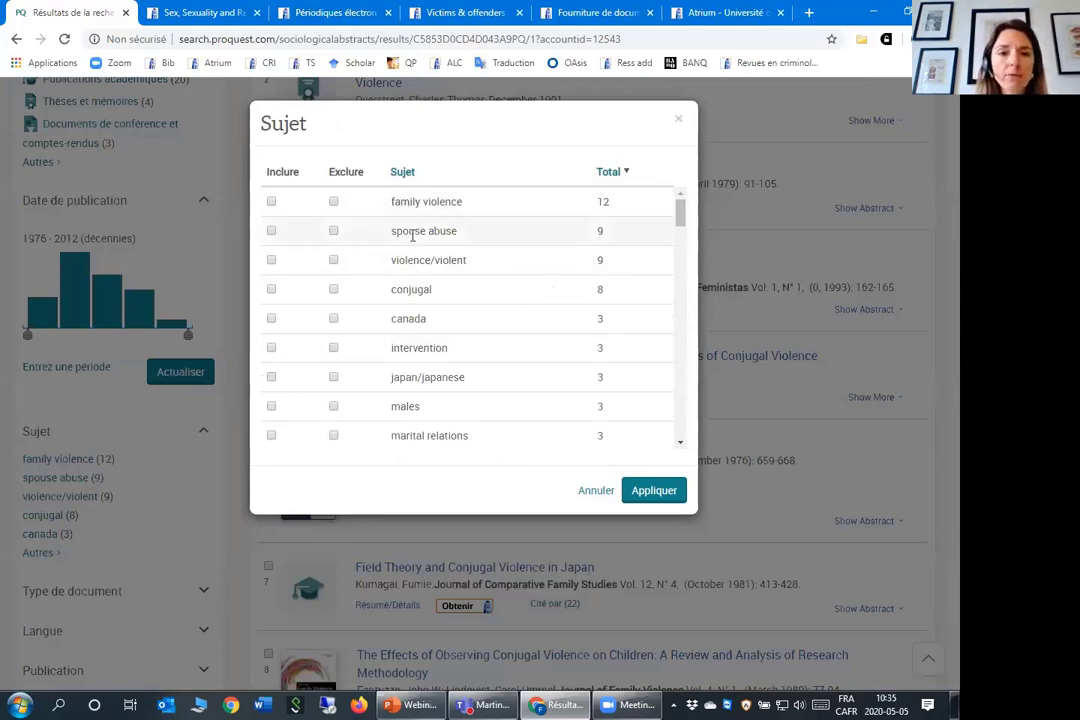
scroll(485, 345, down, 3)
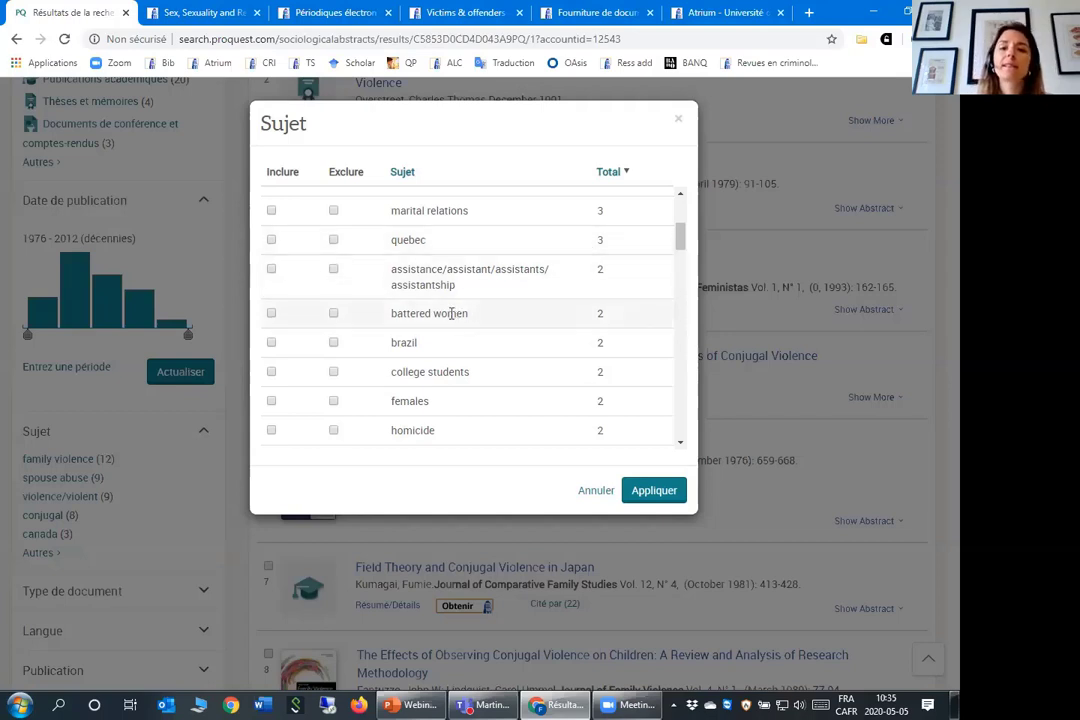
click(680, 124)
scroll(510, 560, up, 5)
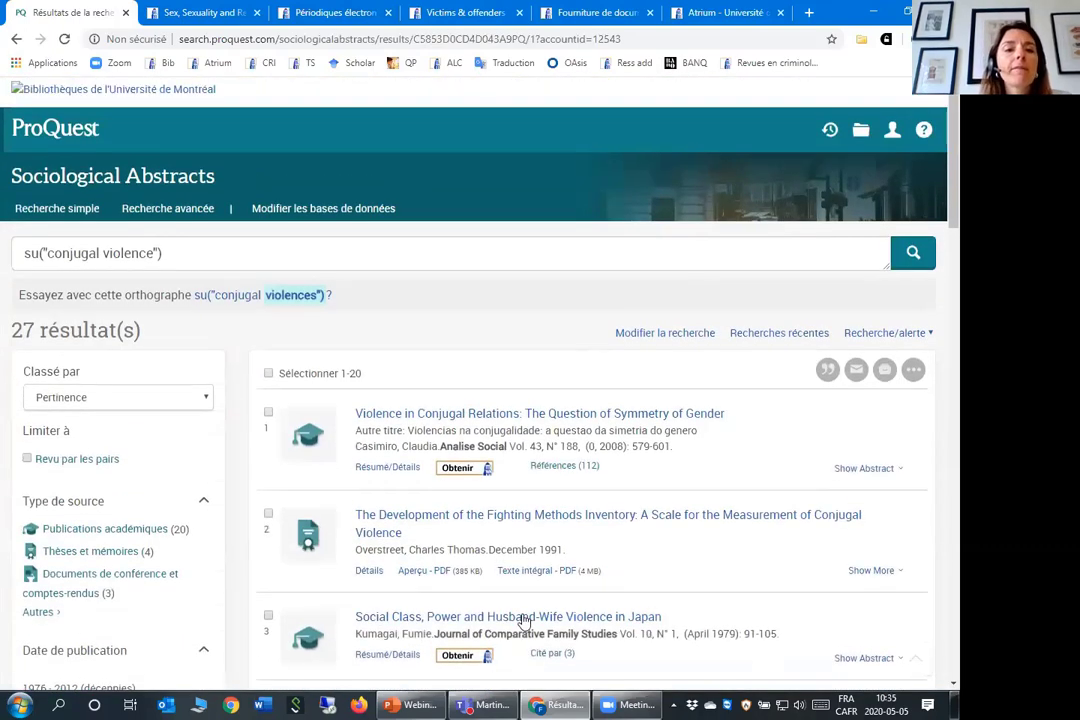
Modify the search, replacing the expression in the subject-field row with "family violence" followed by the OR operator
click(642, 334)
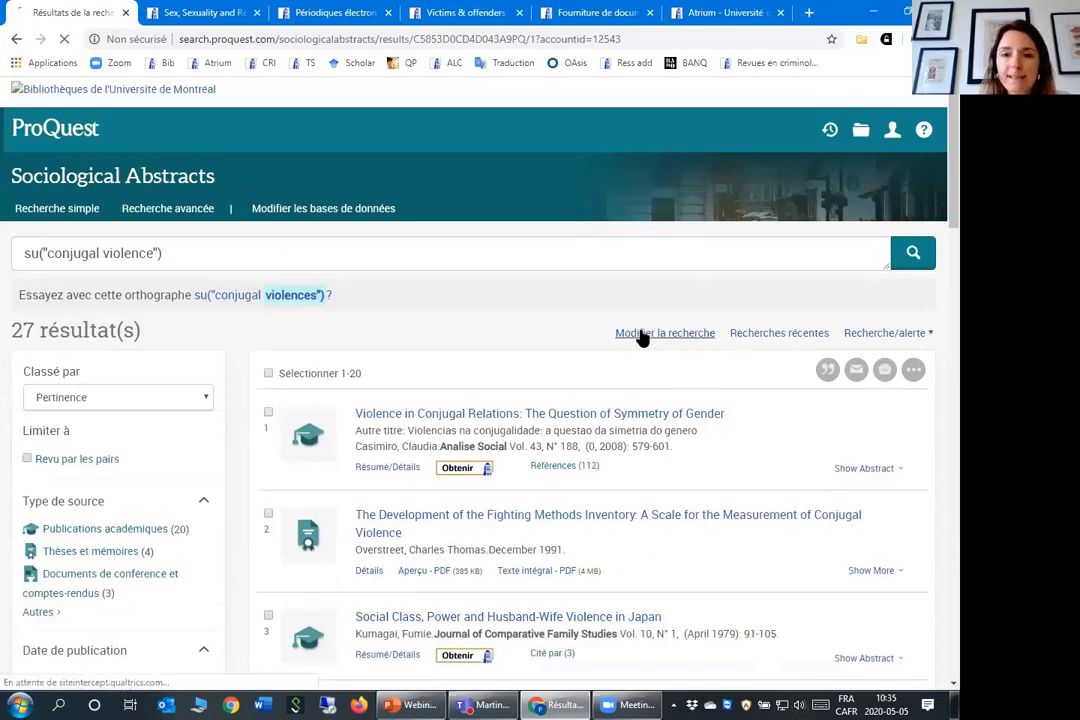
click(292, 298)
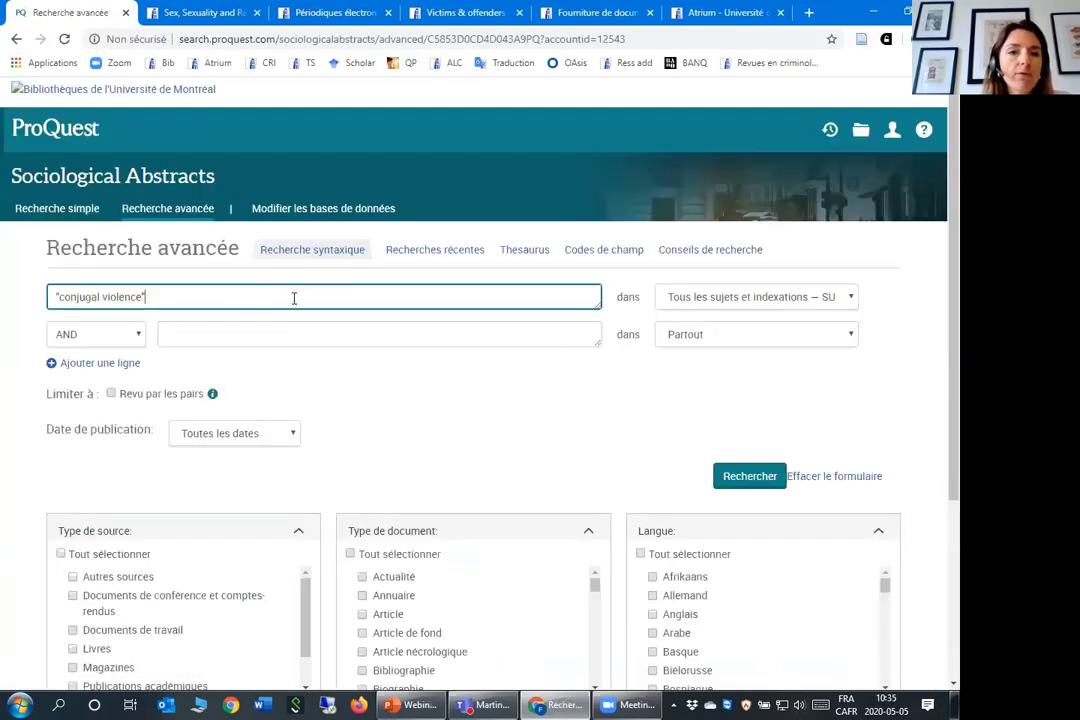
drag(359, 294, 5, 272)
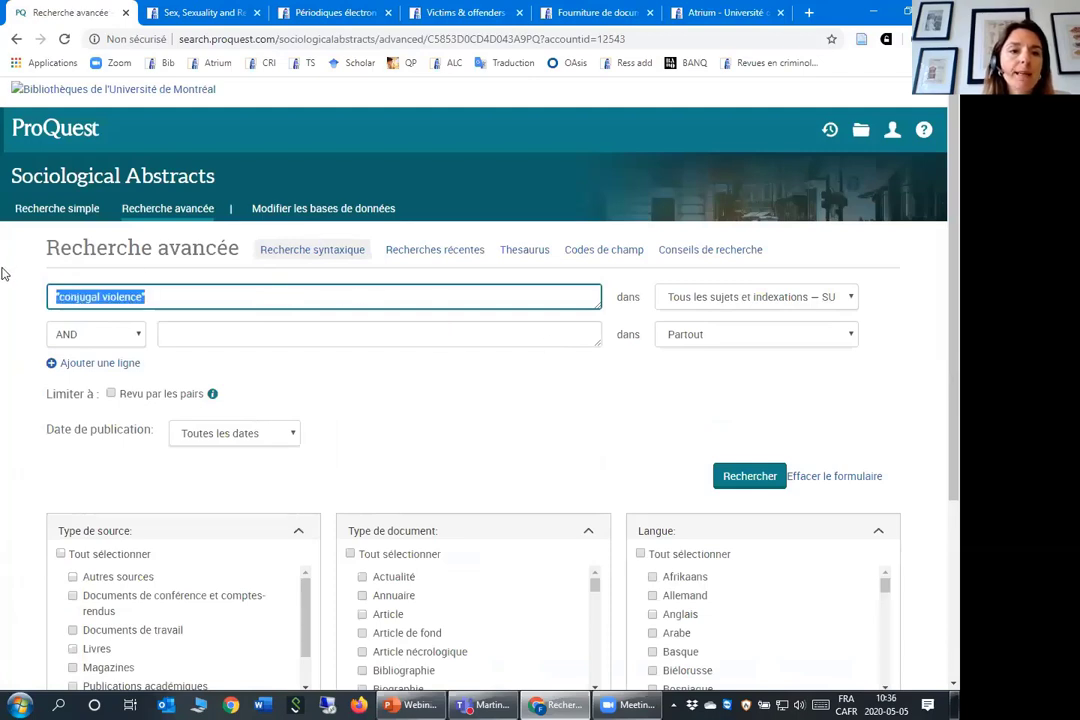
key(BackSpace)
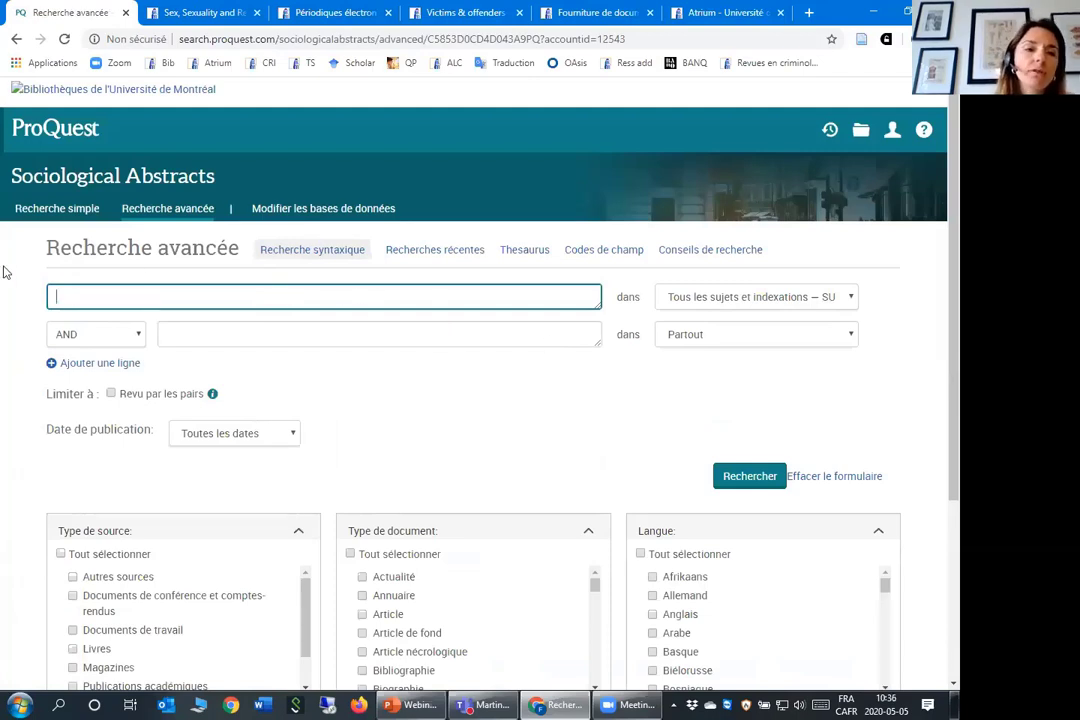
text("family )
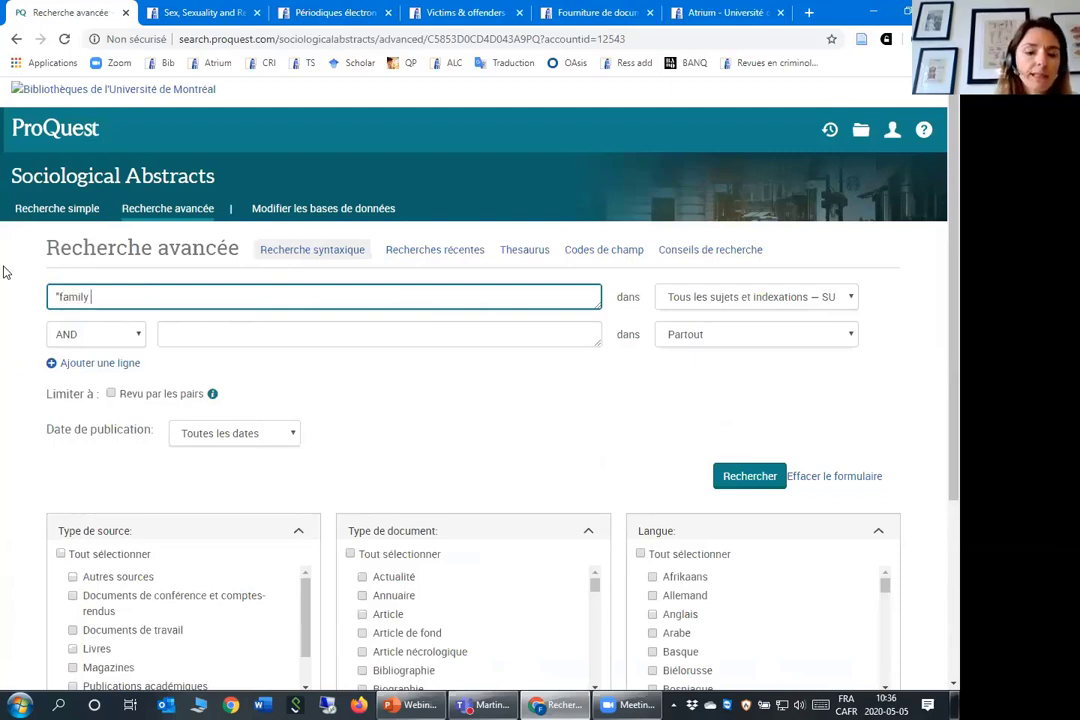
text(violence" OR)
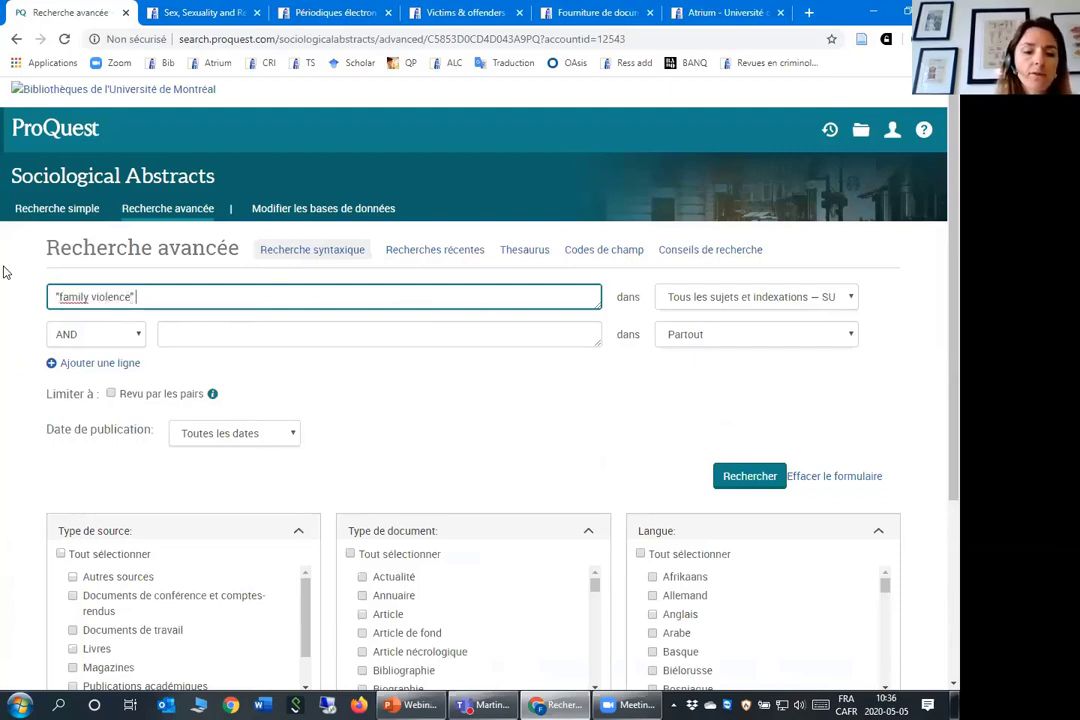
Add the exact phrase "spouse abuse" as an alternative to "family violence" in the subject-field row
text( "dpouse a)
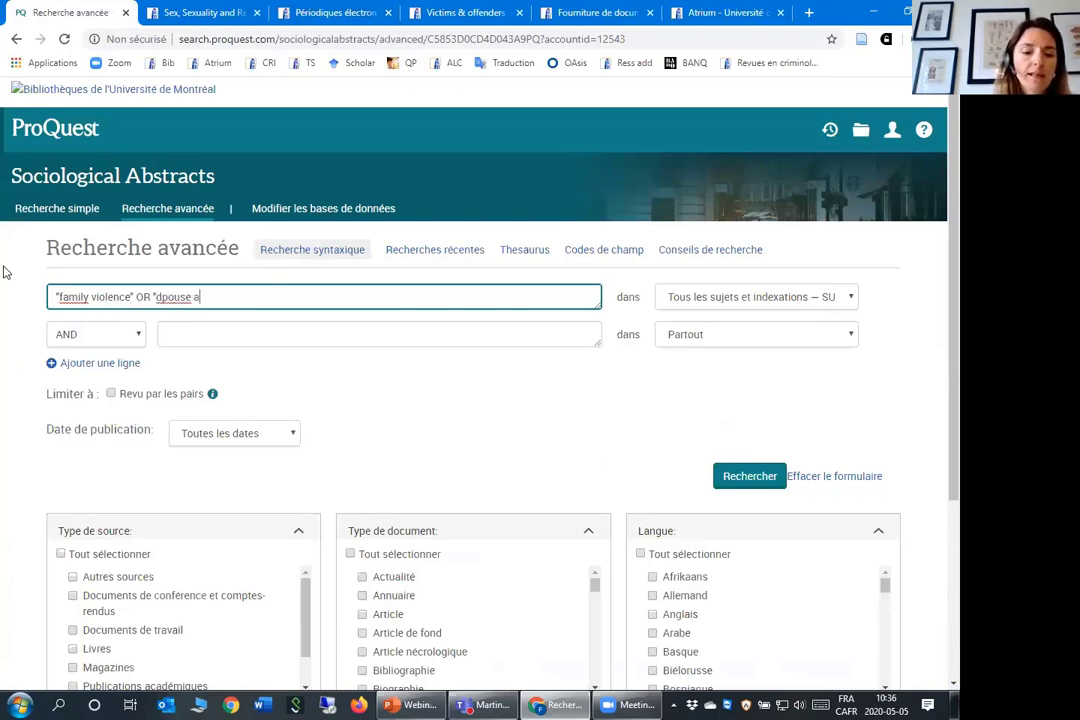
text(buse)
key(BackSpace)
key(BackSpace)
key(BackSpace)
key(BackSpace)
key(BackSpace)
key(BackSpace)
key(BackSpace)
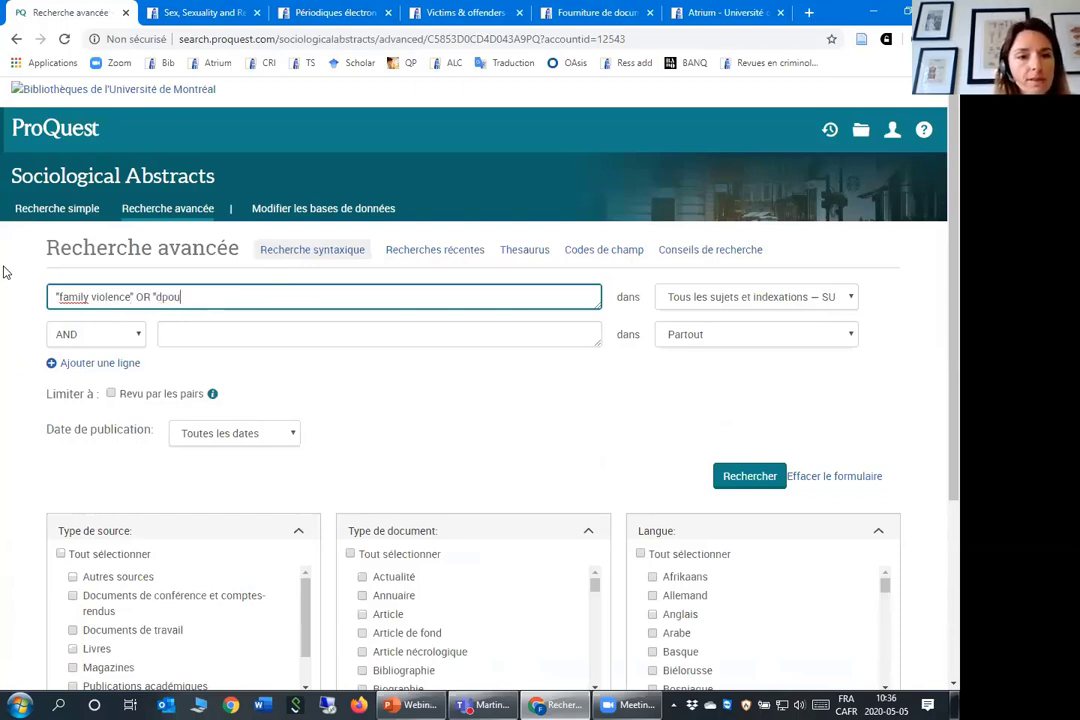
key(BackSpace)
key(BackSpace)
text(sp)
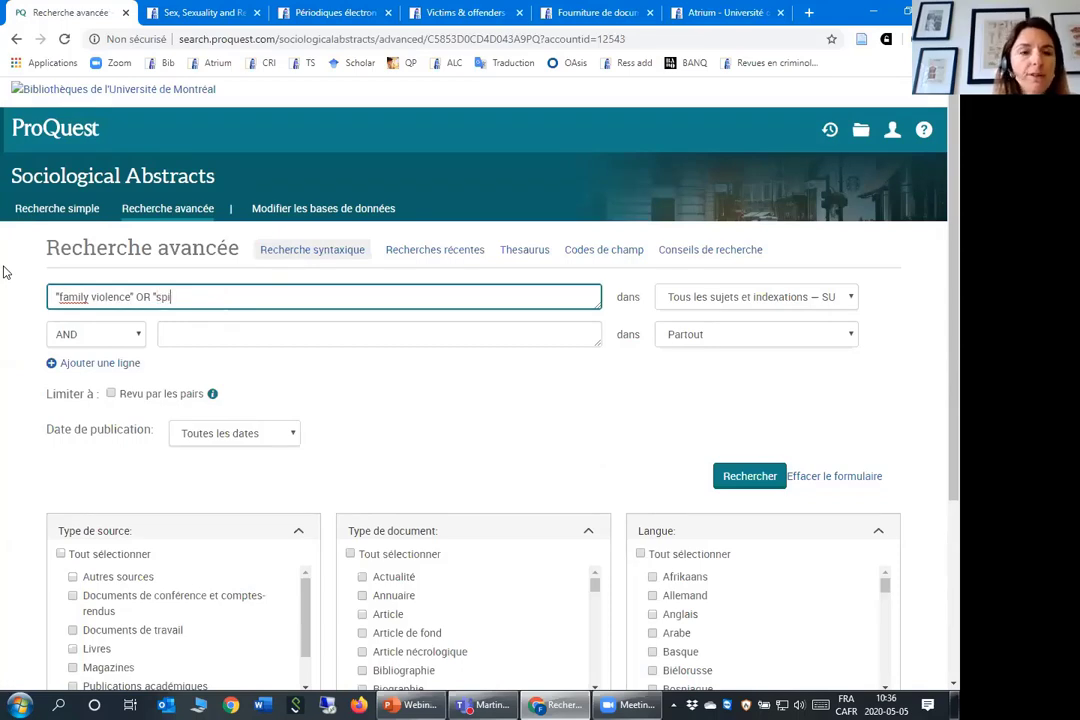
text(ouse abuse)
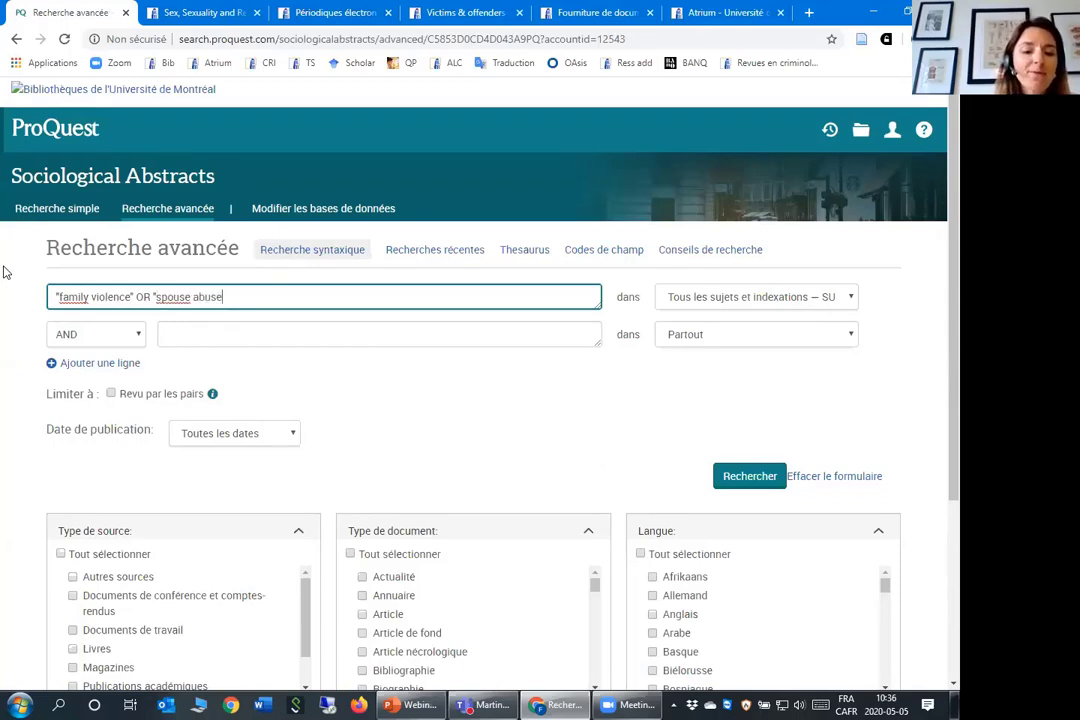
Add OR "battered women" to the subject expression, run the search and skim the results
text(" OR )
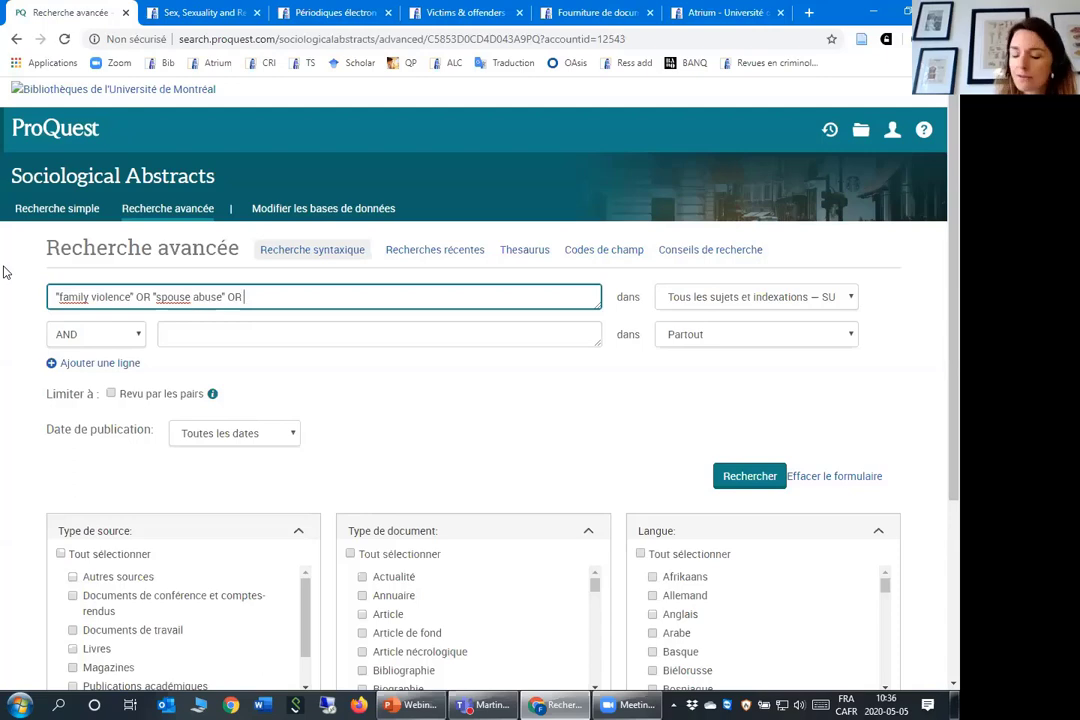
text("bate)
key(BackSpace)
text(tered )
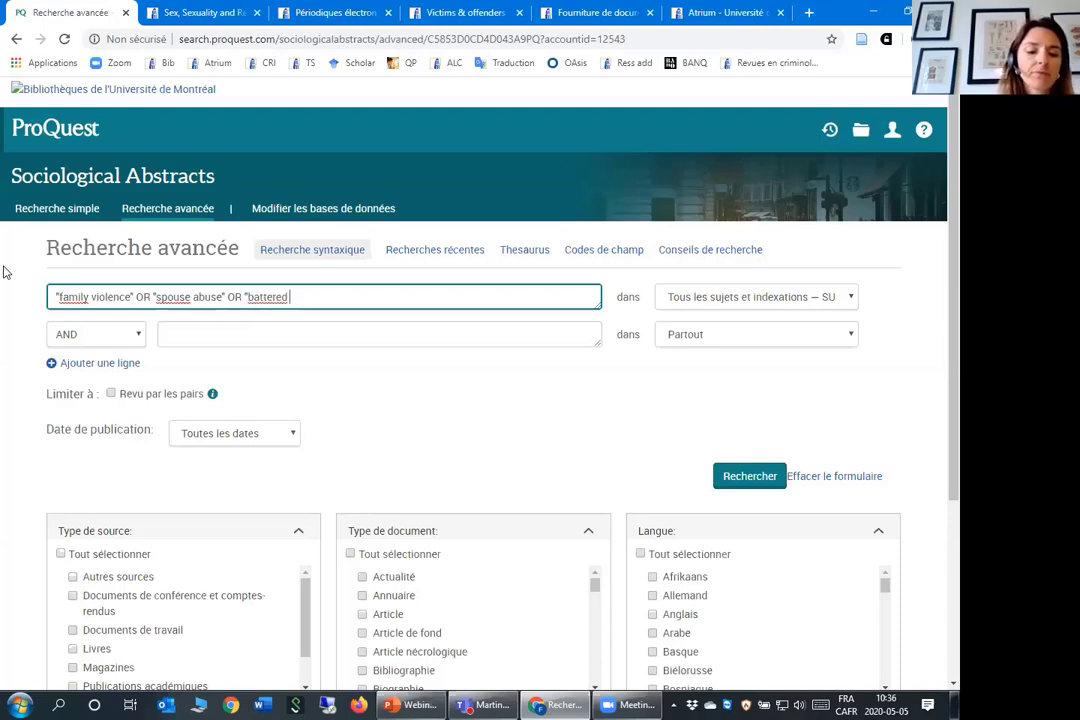
text(women")
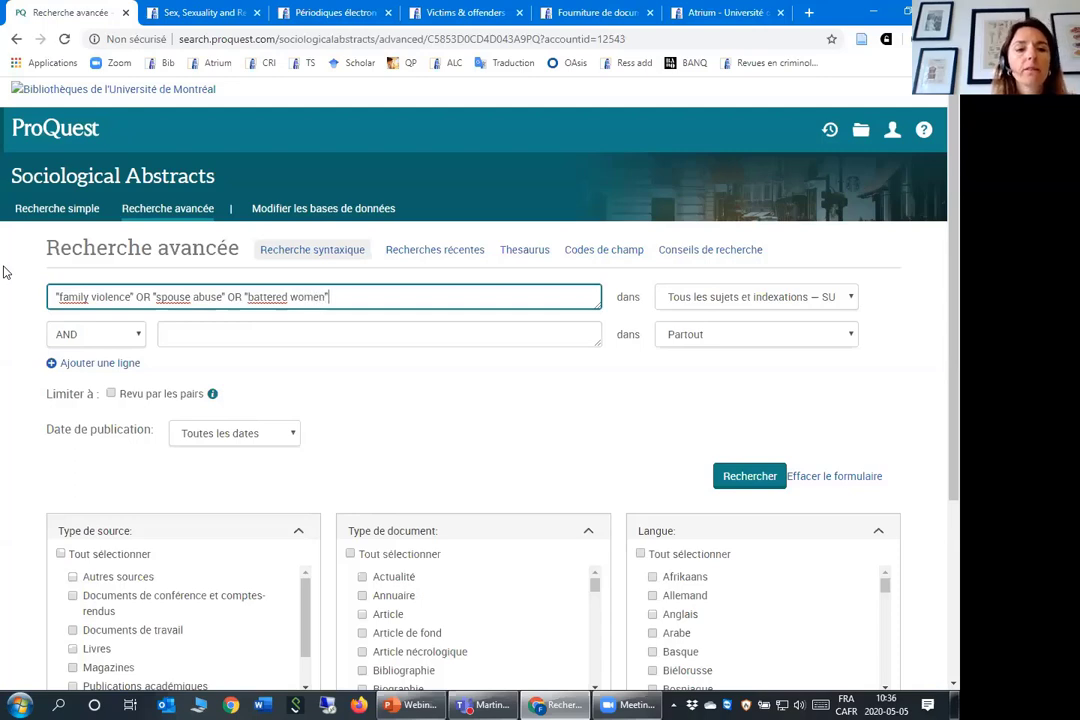
click(762, 480)
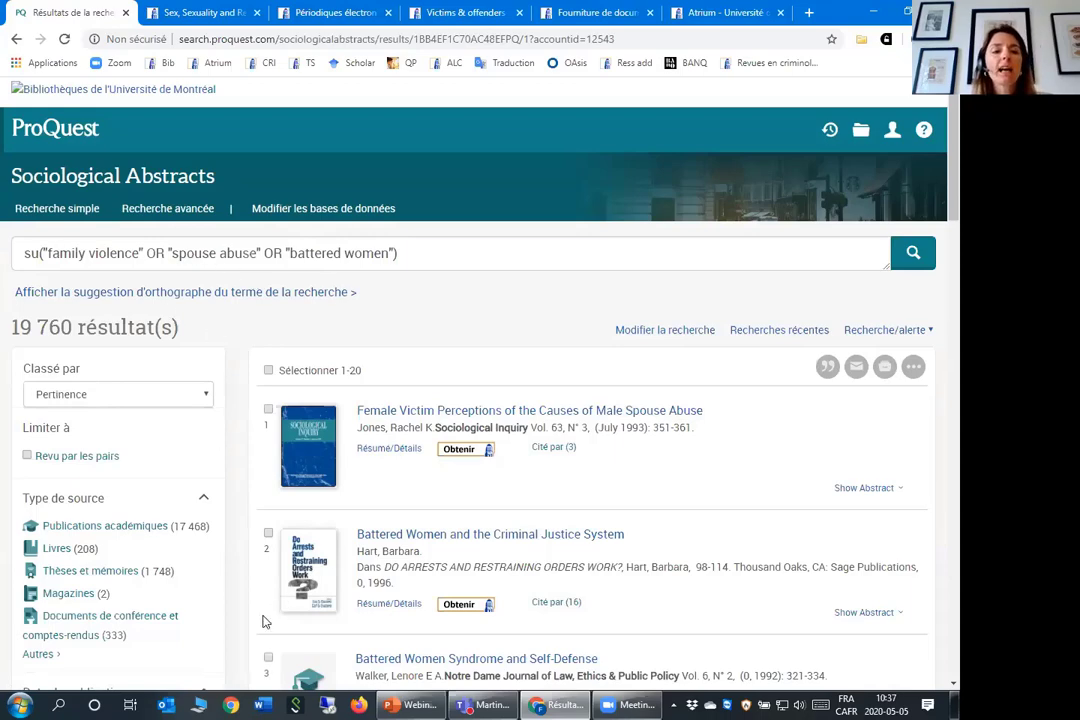
scroll(253, 574, down, 4)
scroll(200, 570, up, 3)
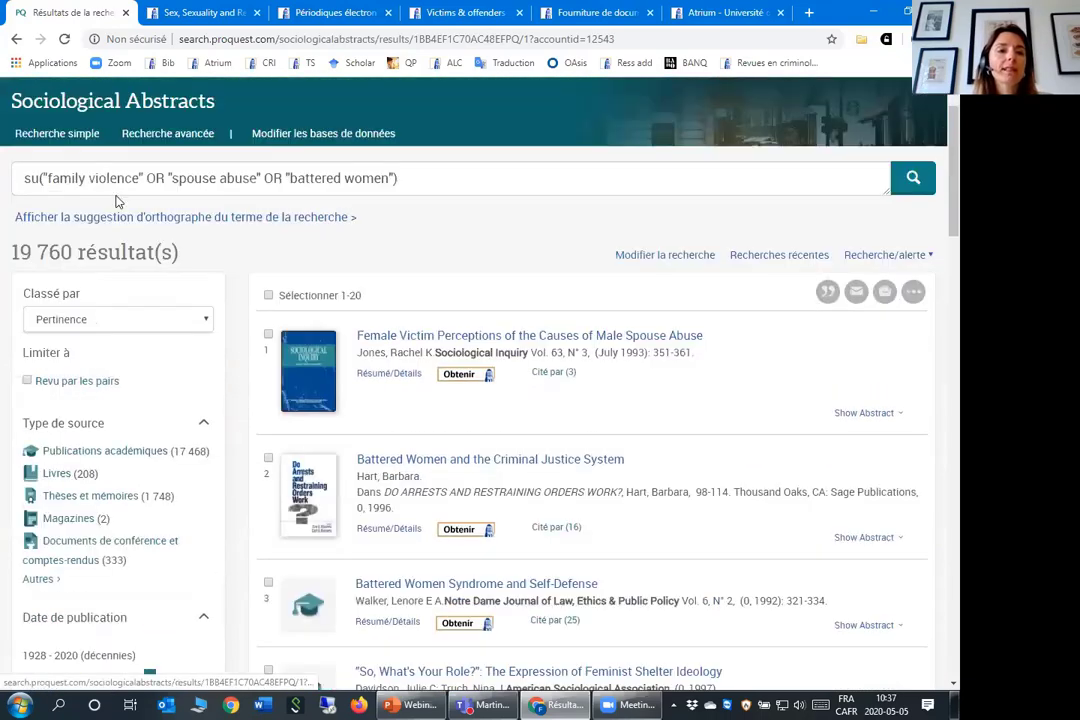
Return to the advanced search, clear the form and enter "conjugal violence" as the expression in all fields
click(160, 133)
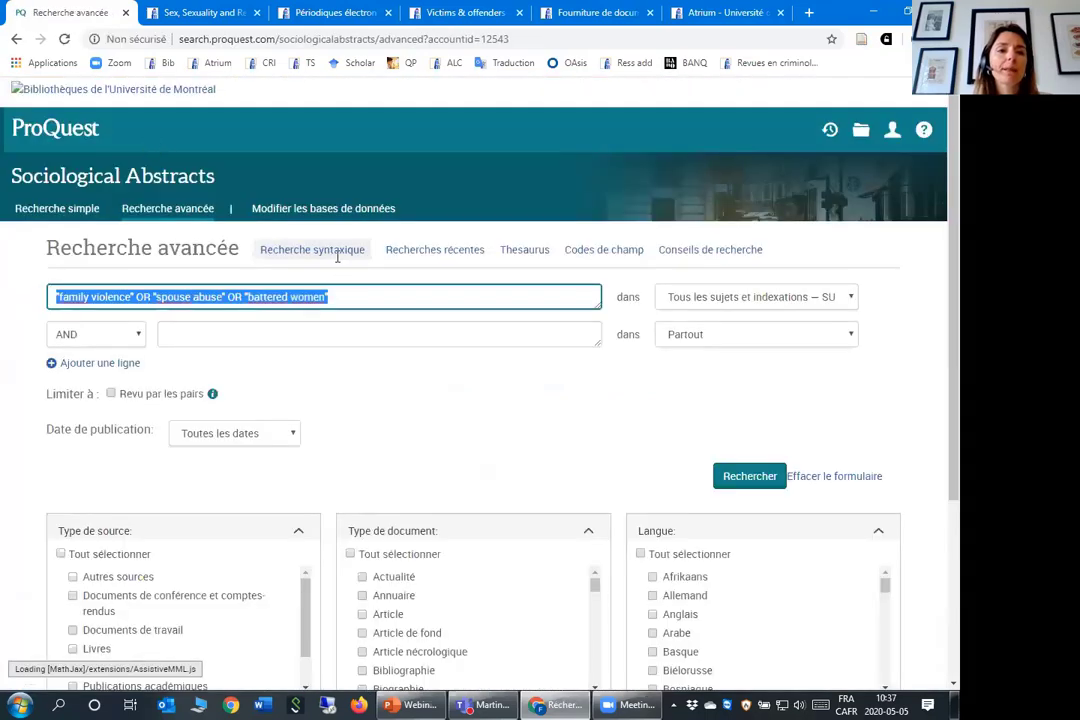
click(848, 478)
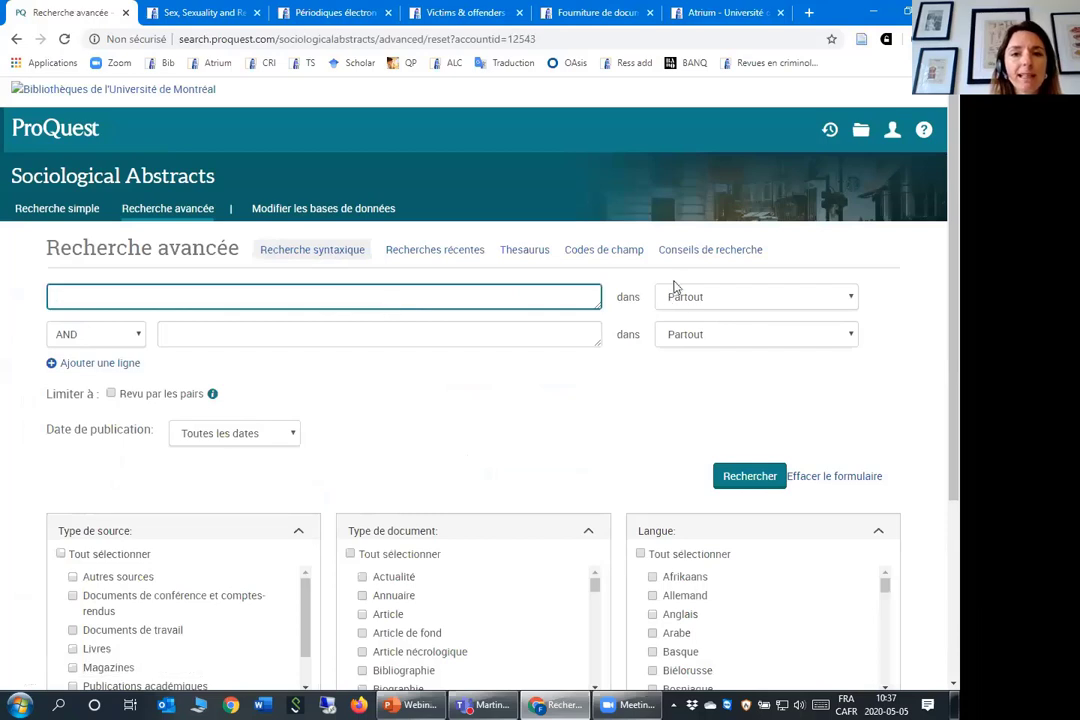
text(domestic)
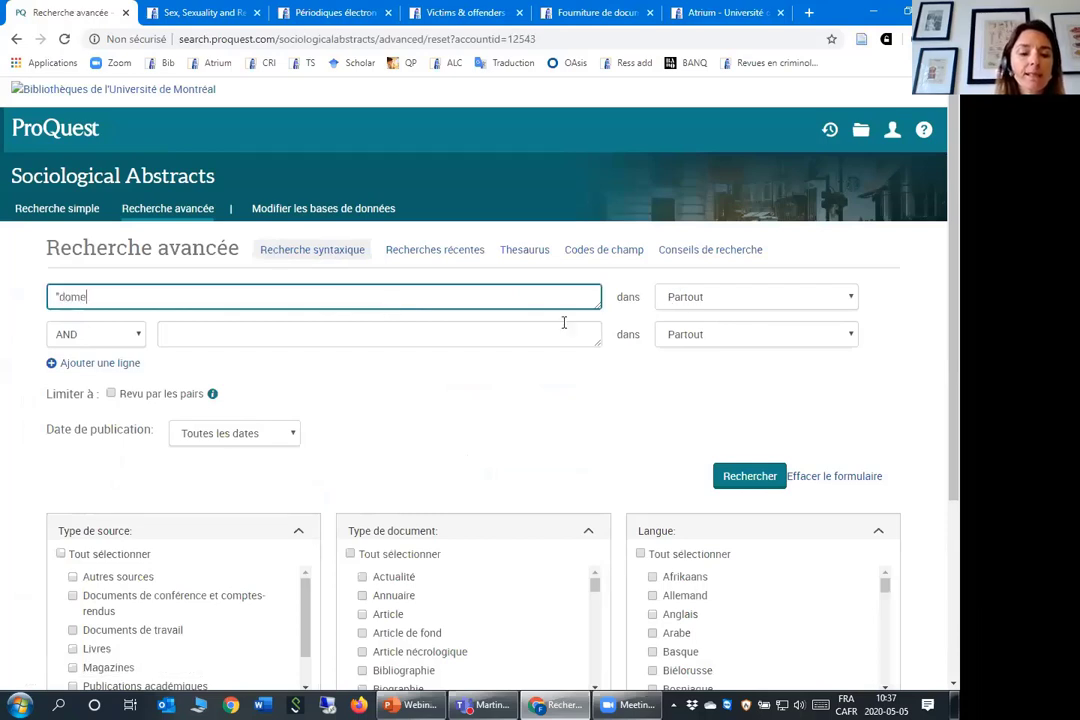
key(BackSpace)
key(BackSpace)
key(BackSpace)
key(BackSpace)
key(BackSpace)
key(BackSpace)
key(BackSpace)
key(BackSpace)
text(conju)
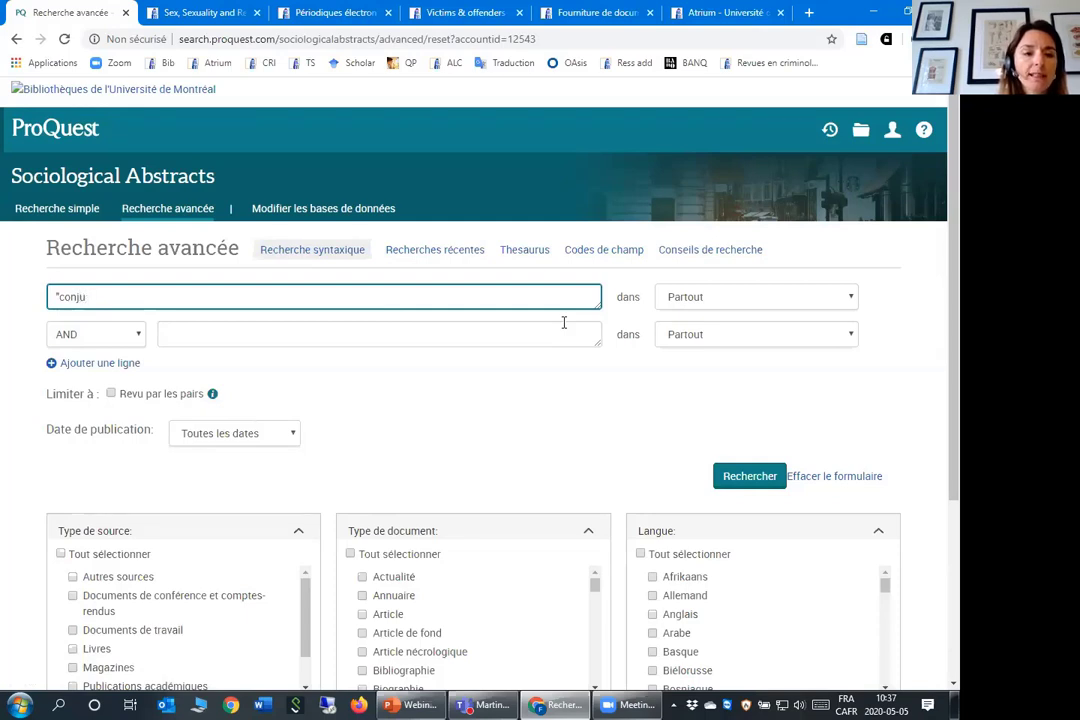
text(gal vio)
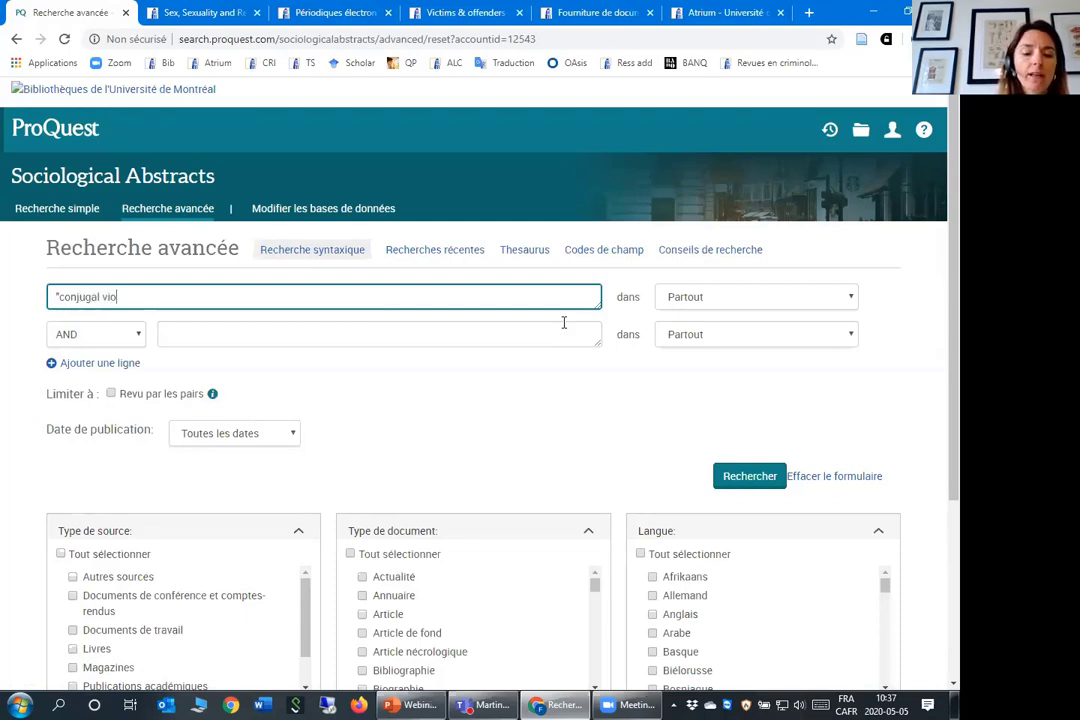
text(lence")
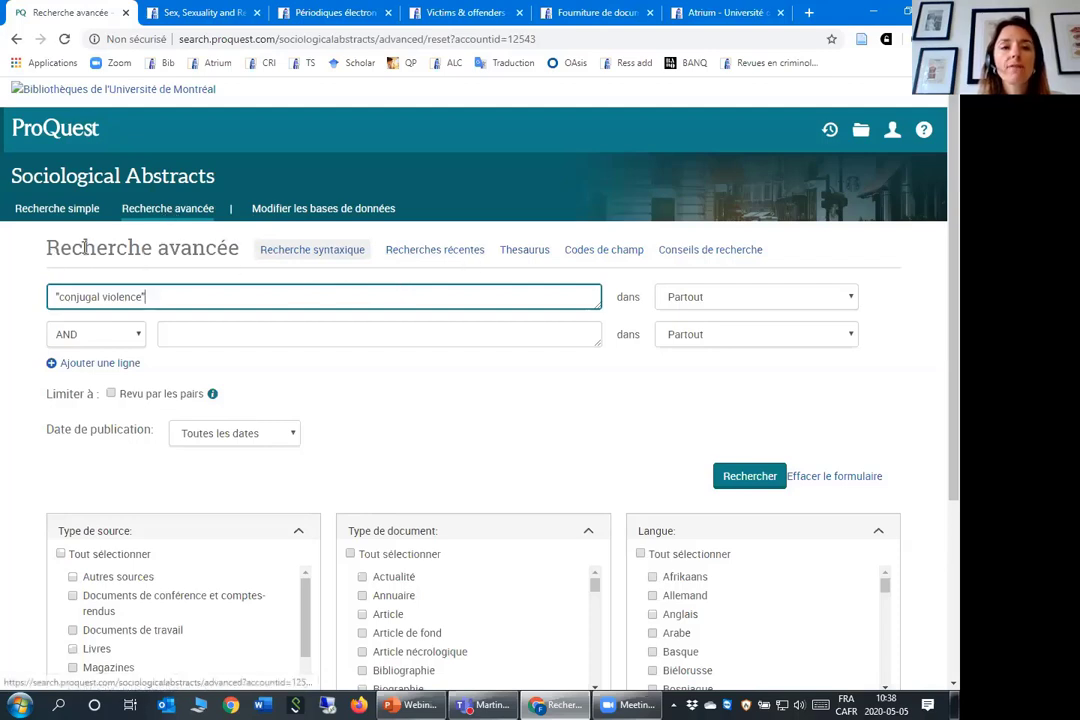
Open the Sociological Thesaurus, look up conjugal violence and open the entry for "Conjugal Violence"
click(527, 253)
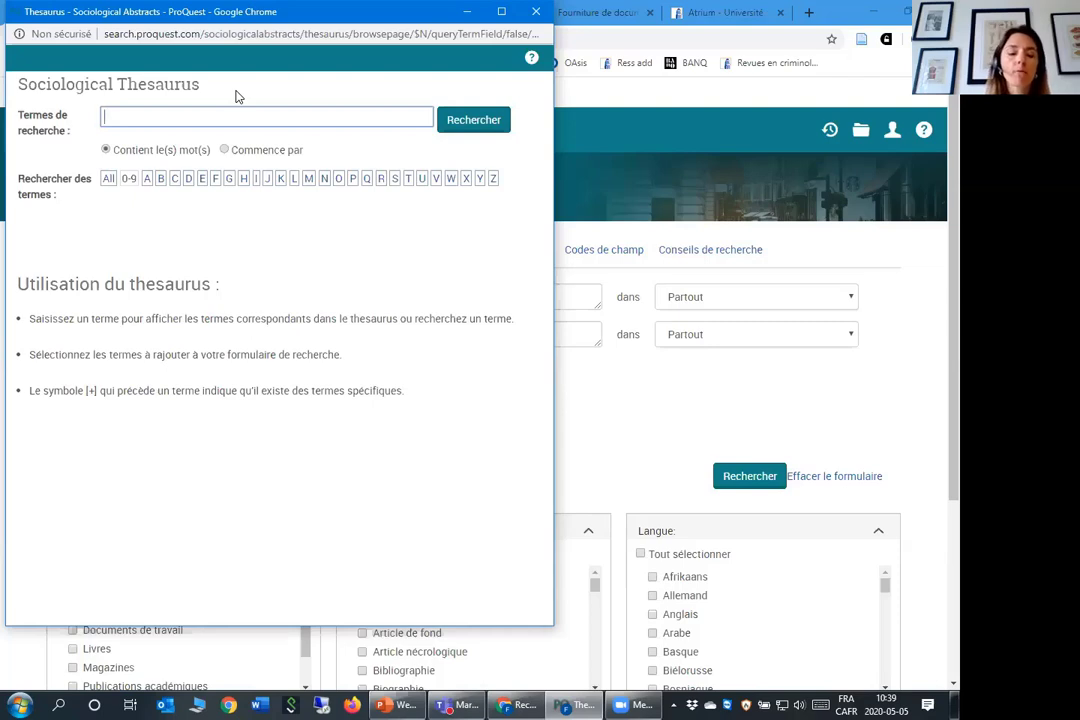
text(njugal)
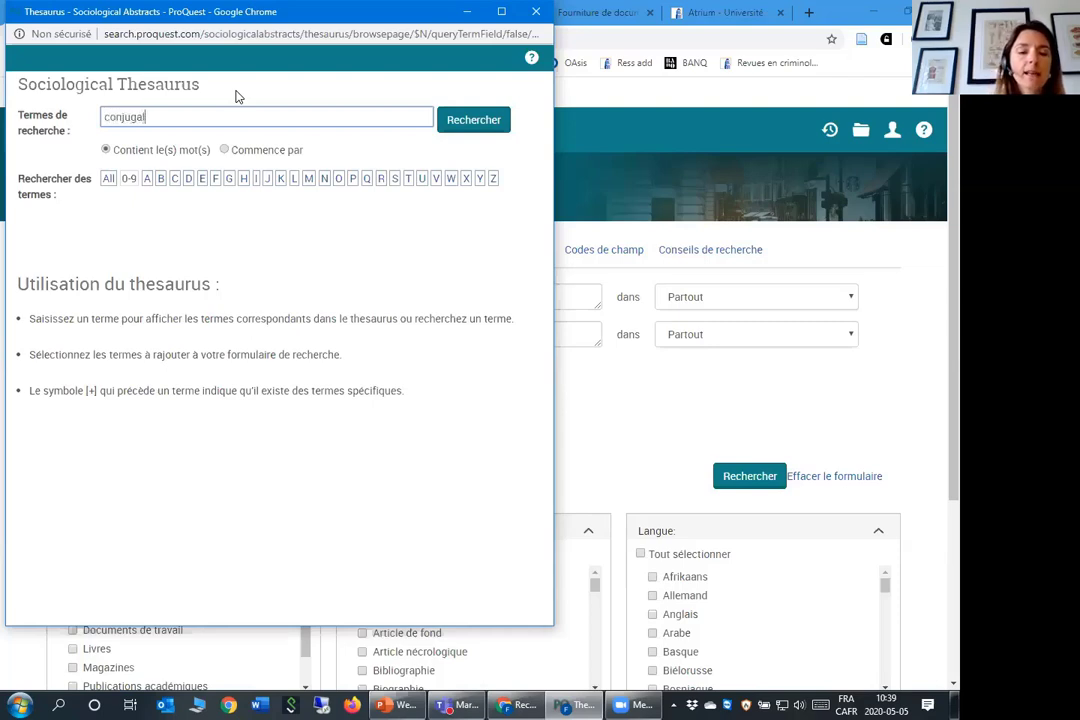
text( violence)
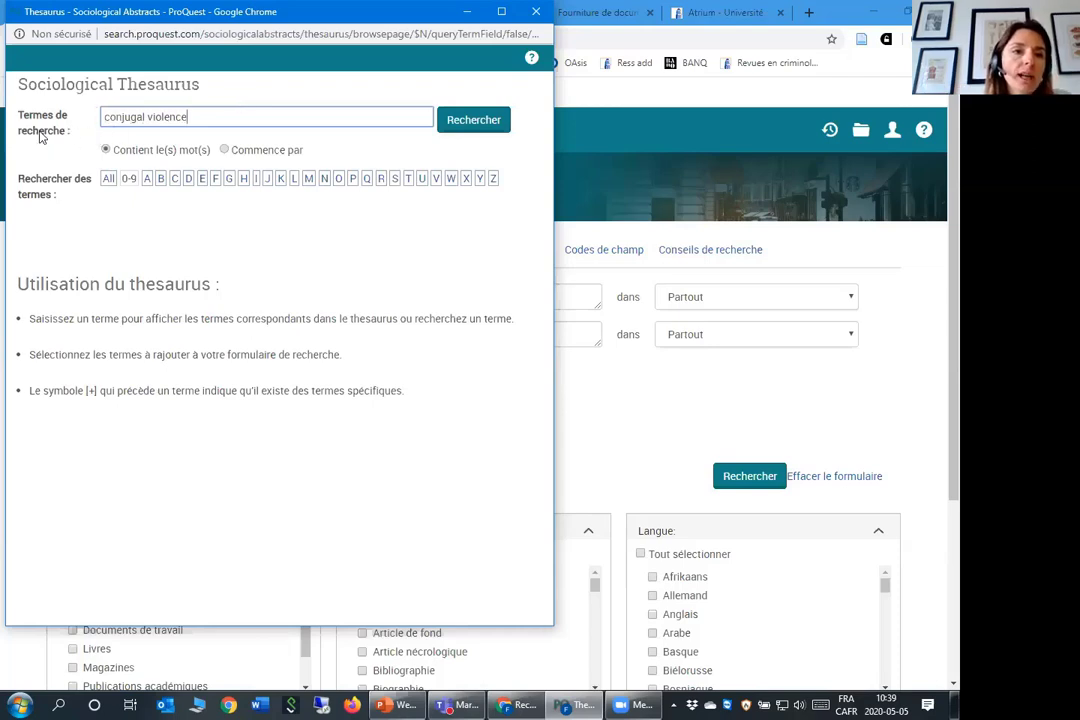
click(463, 128)
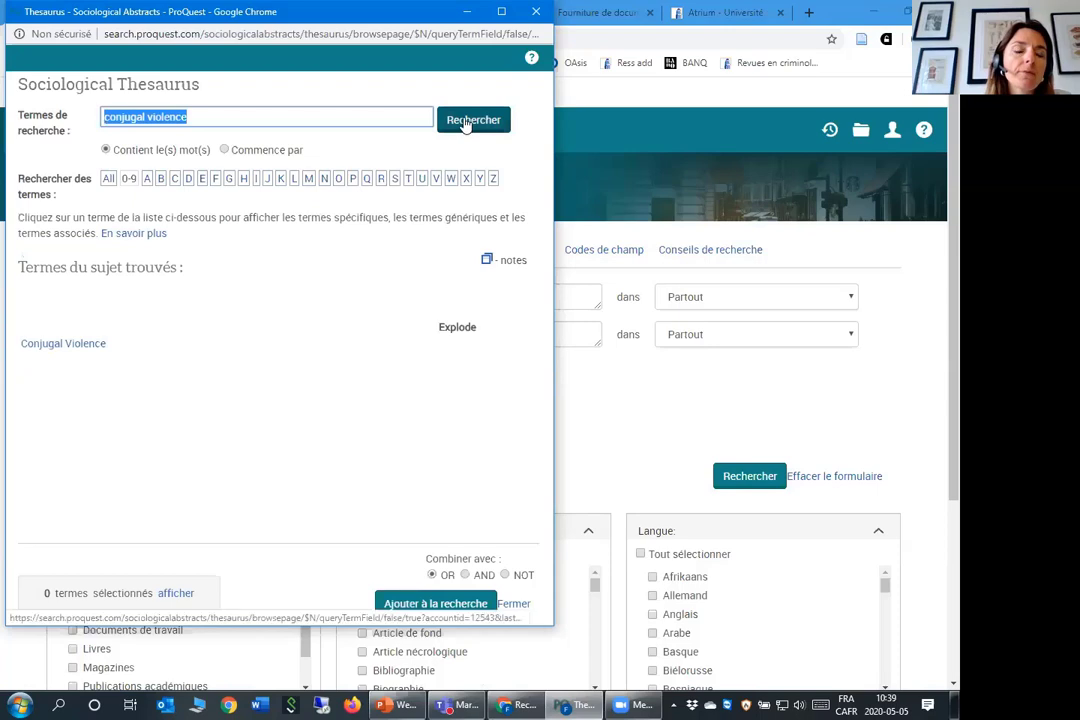
click(30, 344)
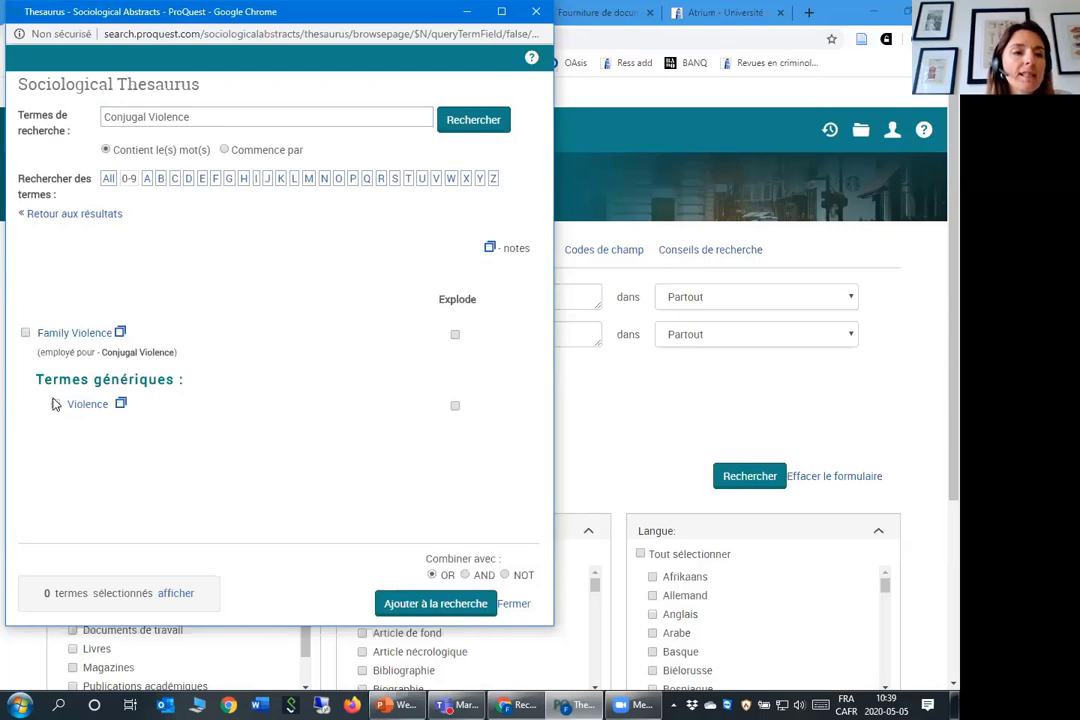
Select the preferred term "Family Violence", expand its notes and select the associated term "Battered Women"
click(26, 335)
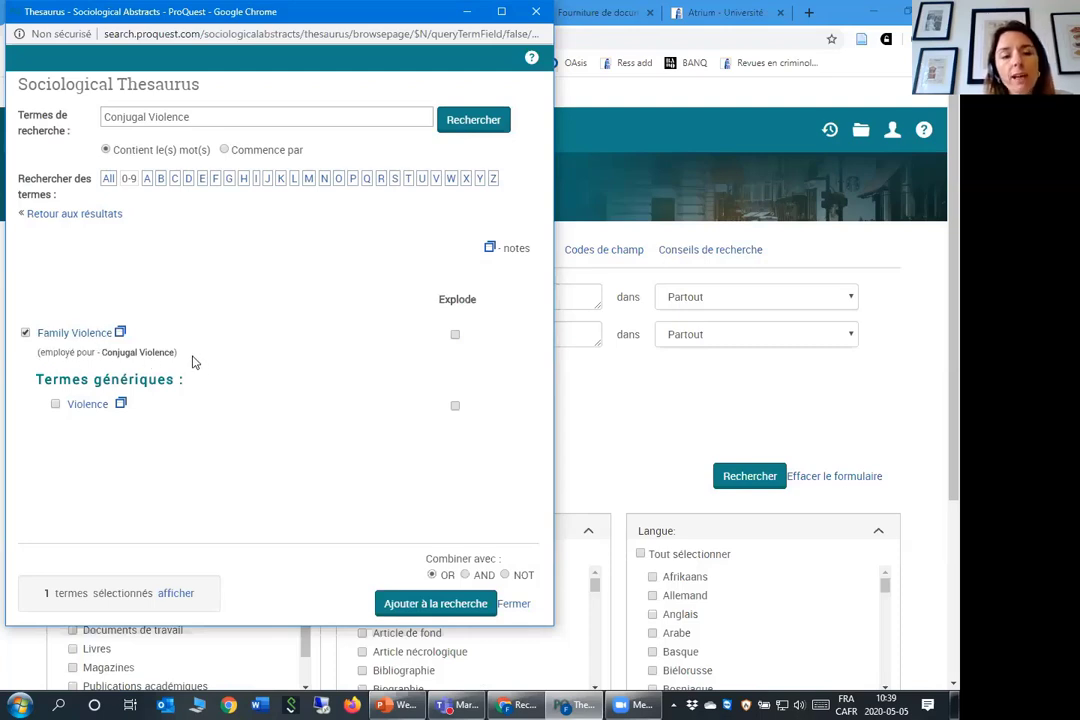
drag(186, 356, 101, 347)
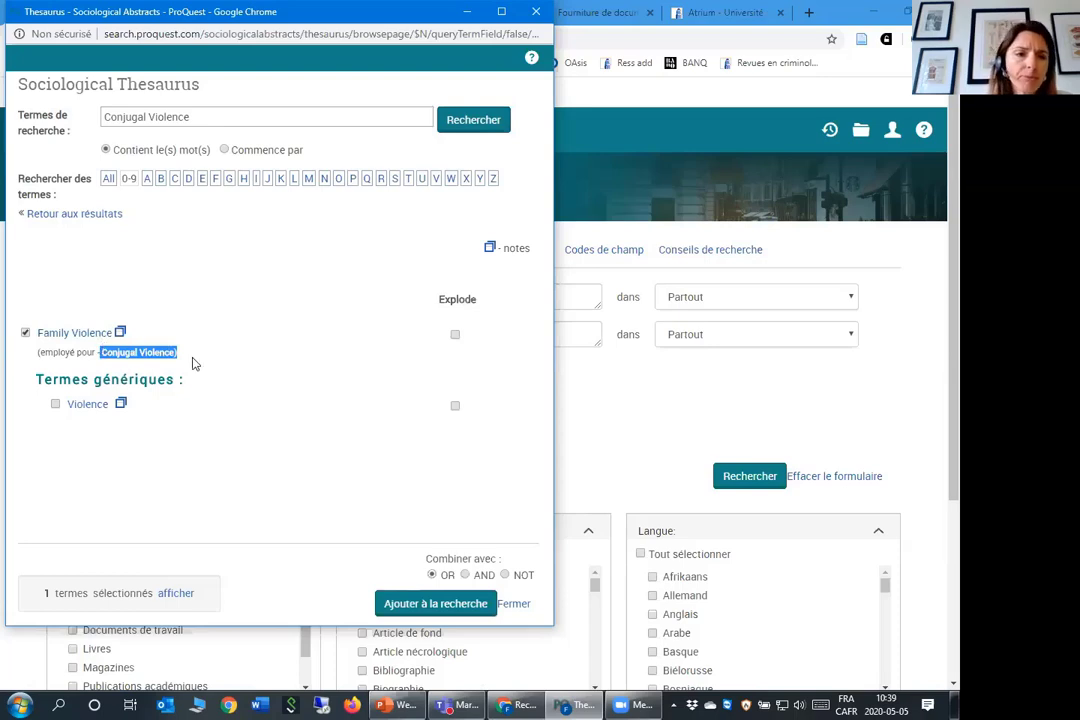
click(120, 334)
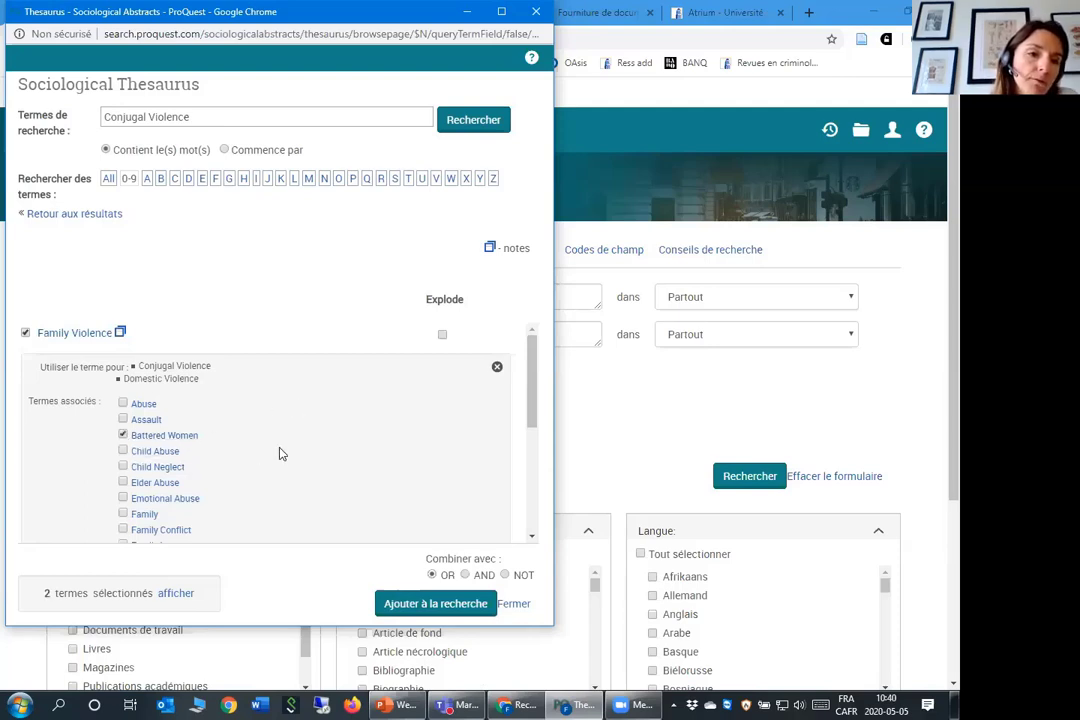
Select the associated terms "Partner Abuse" and "Spouse Abuse" under "Family Violence" and review the rest of the list
scroll(290, 455, down, 1)
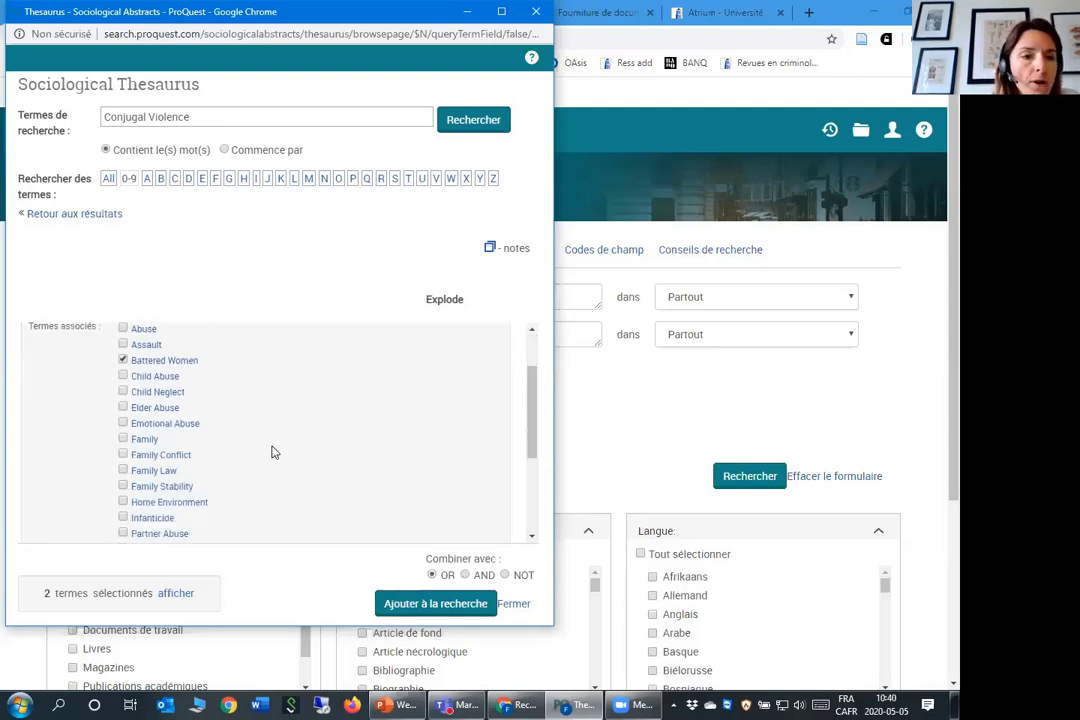
click(124, 534)
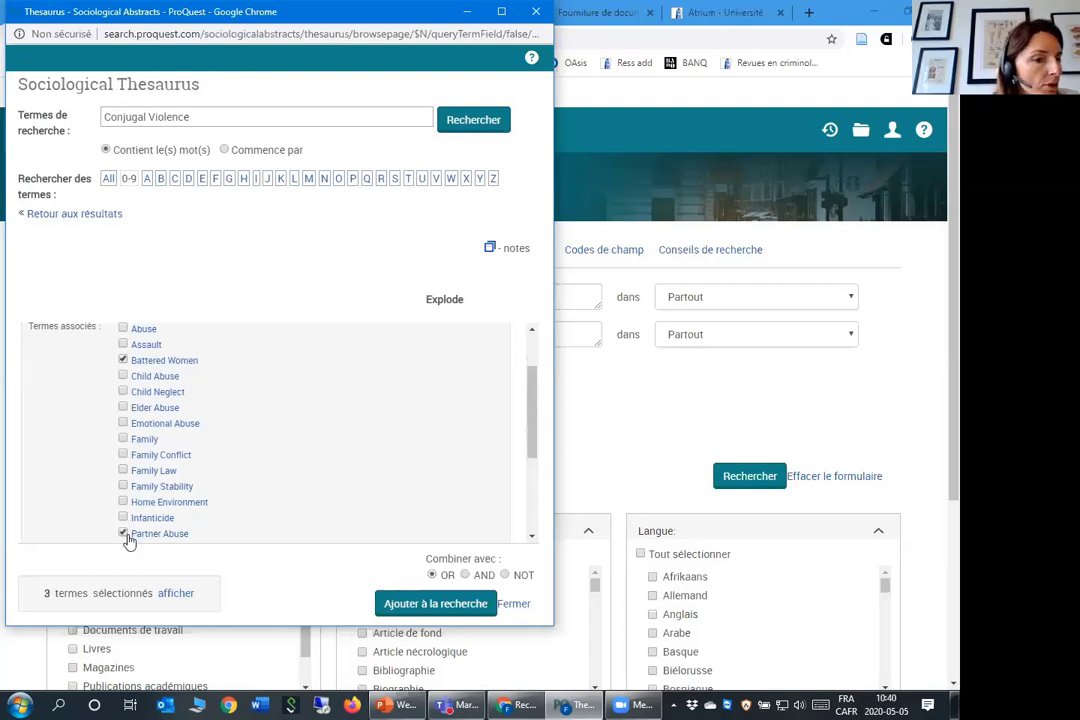
scroll(250, 470, down, 1)
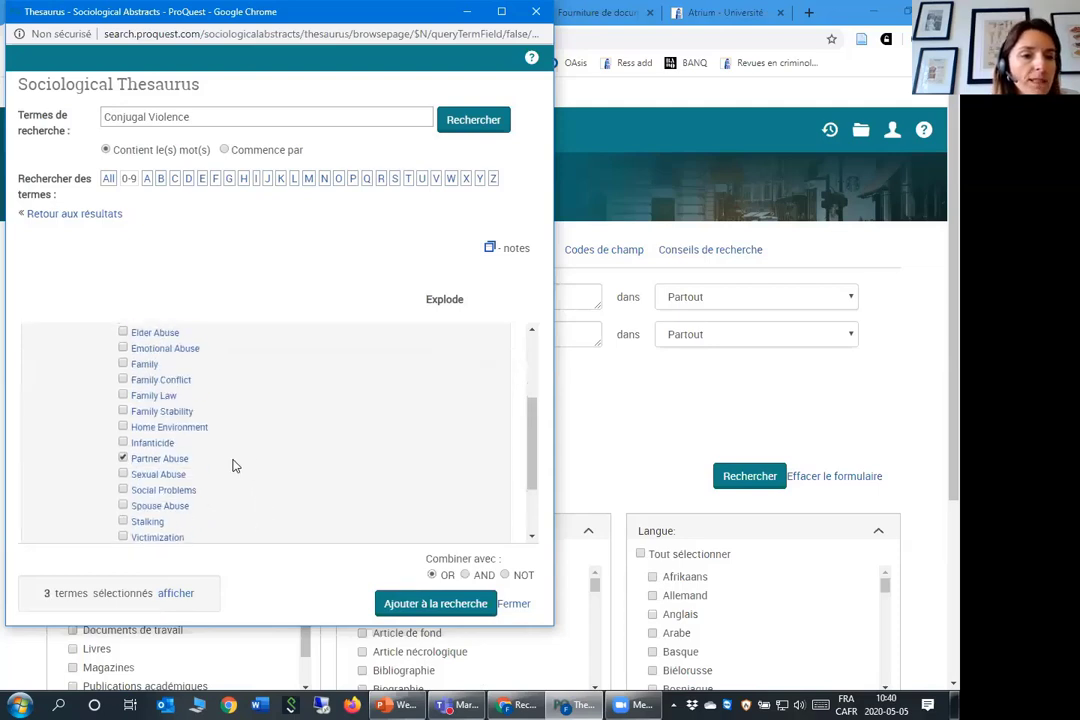
click(124, 506)
scroll(260, 495, down, 2)
scroll(212, 464, up, 1)
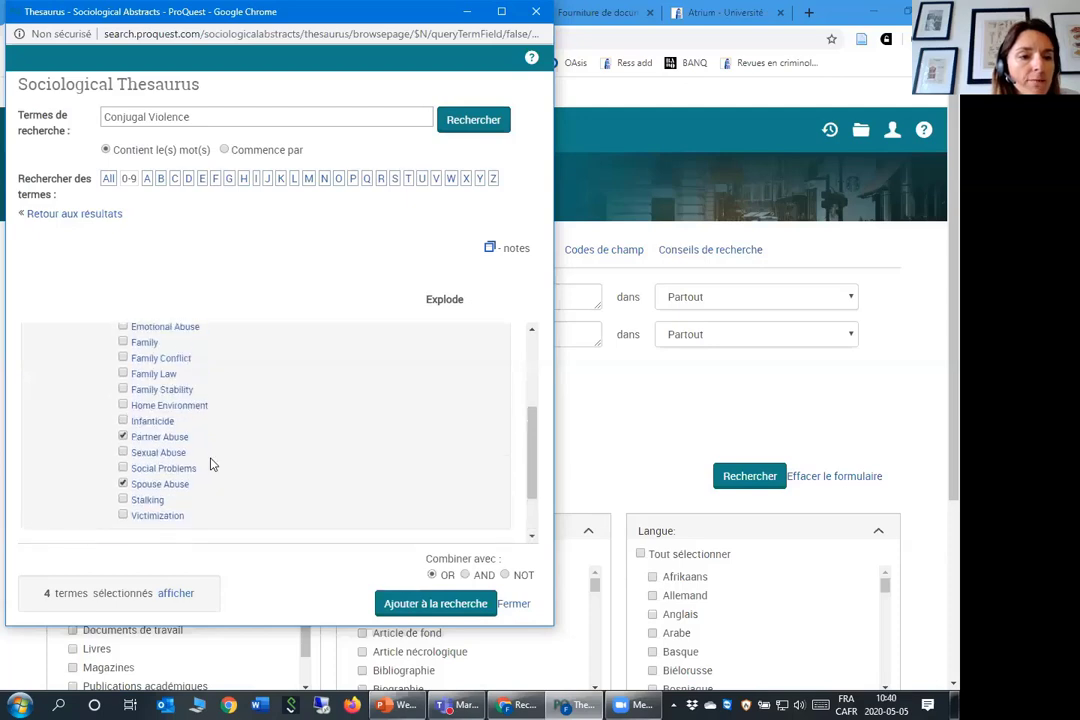
scroll(200, 462, up, 3)
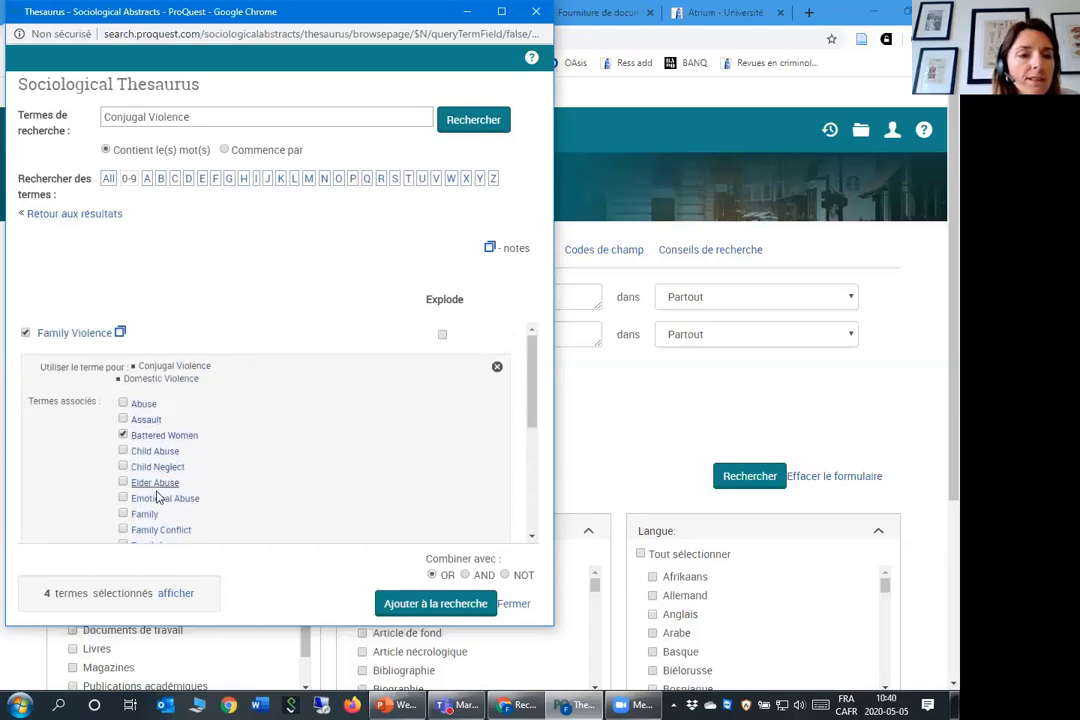
scroll(190, 435, down, 3)
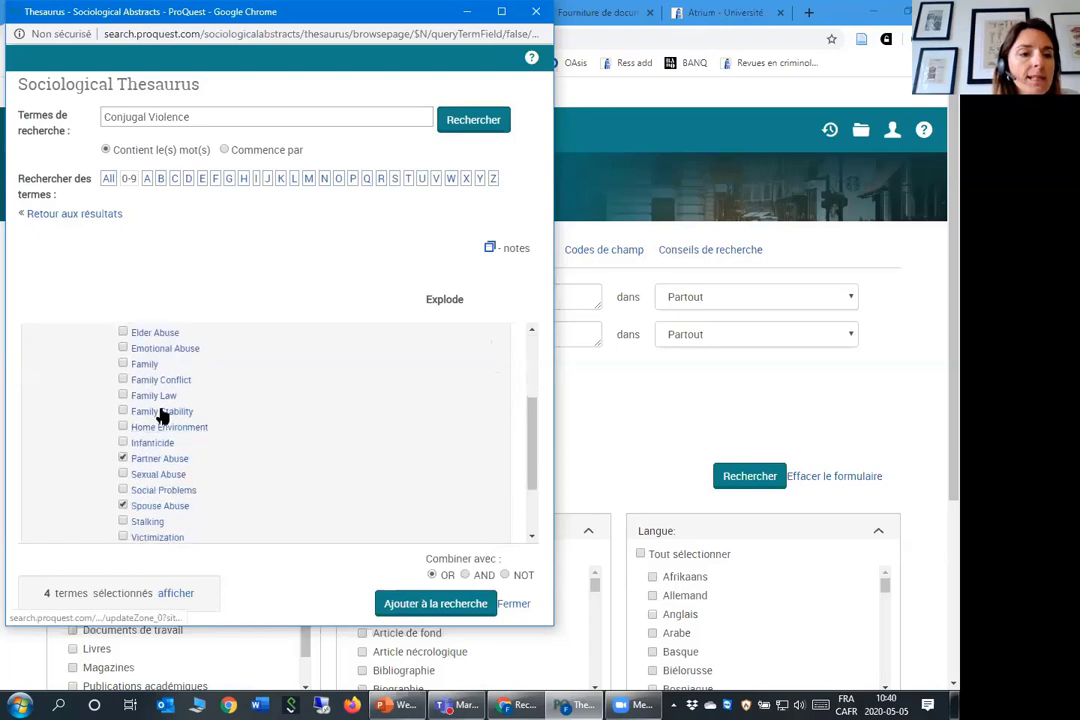
Review the associated and generic terms for "Family Violence" and add all the selected thesaurus terms to the search, combined with OR
scroll(176, 410, down, 2)
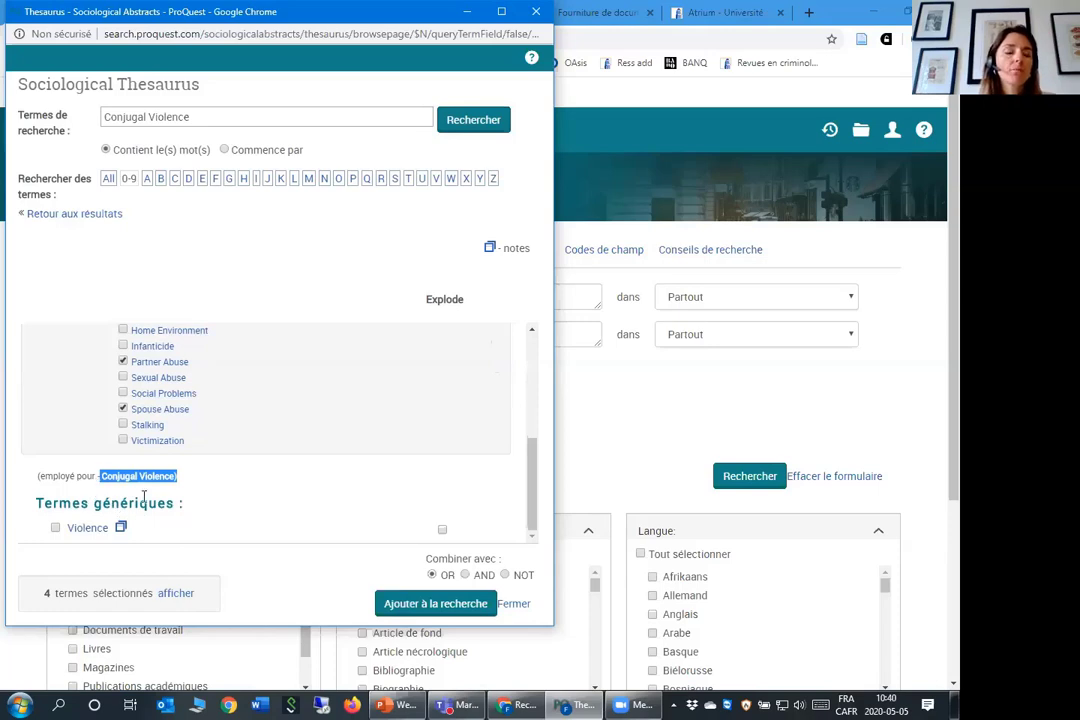
scroll(128, 410, up, 3)
scroll(157, 441, down, 3)
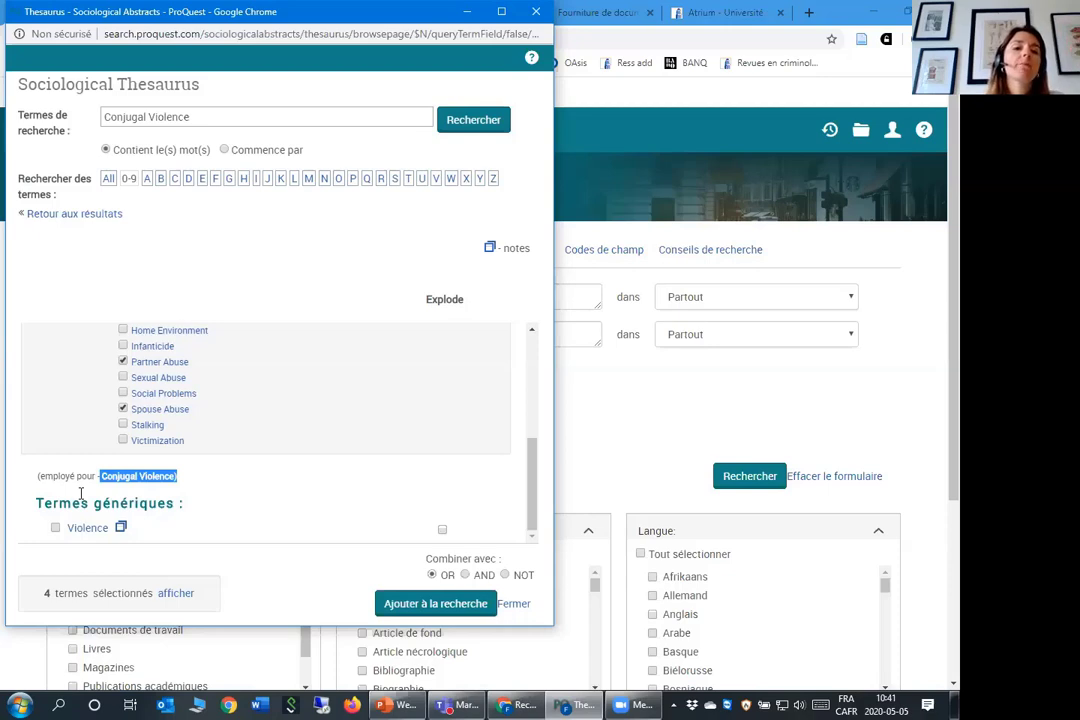
scroll(82, 492, up, 5)
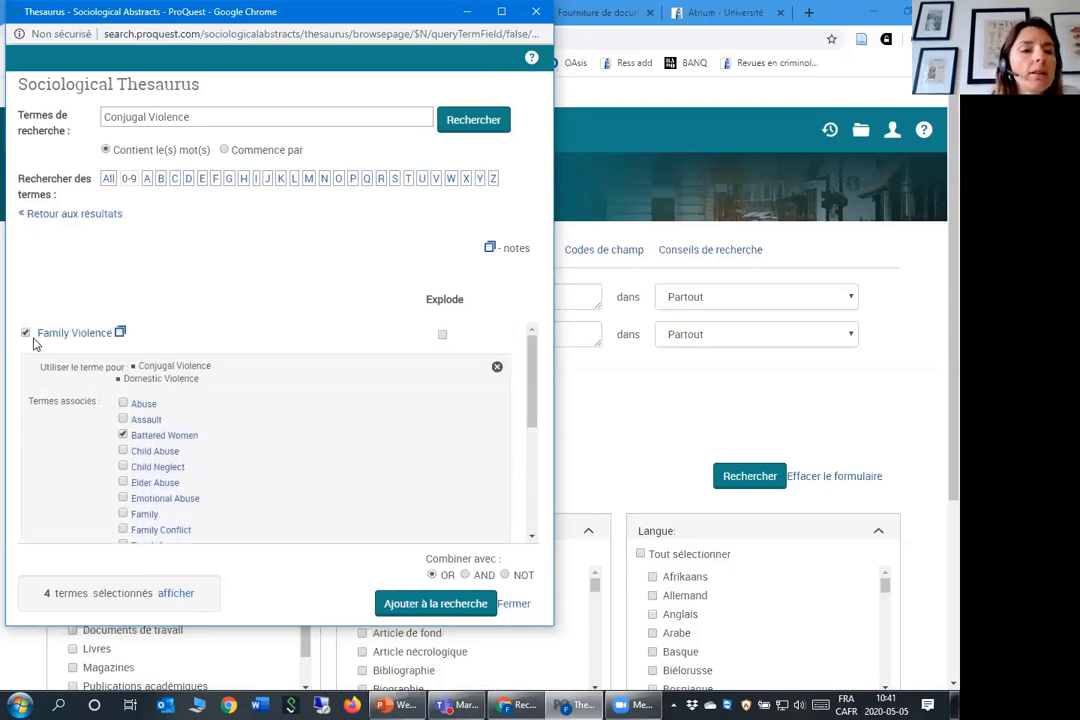
scroll(104, 390, down, 1)
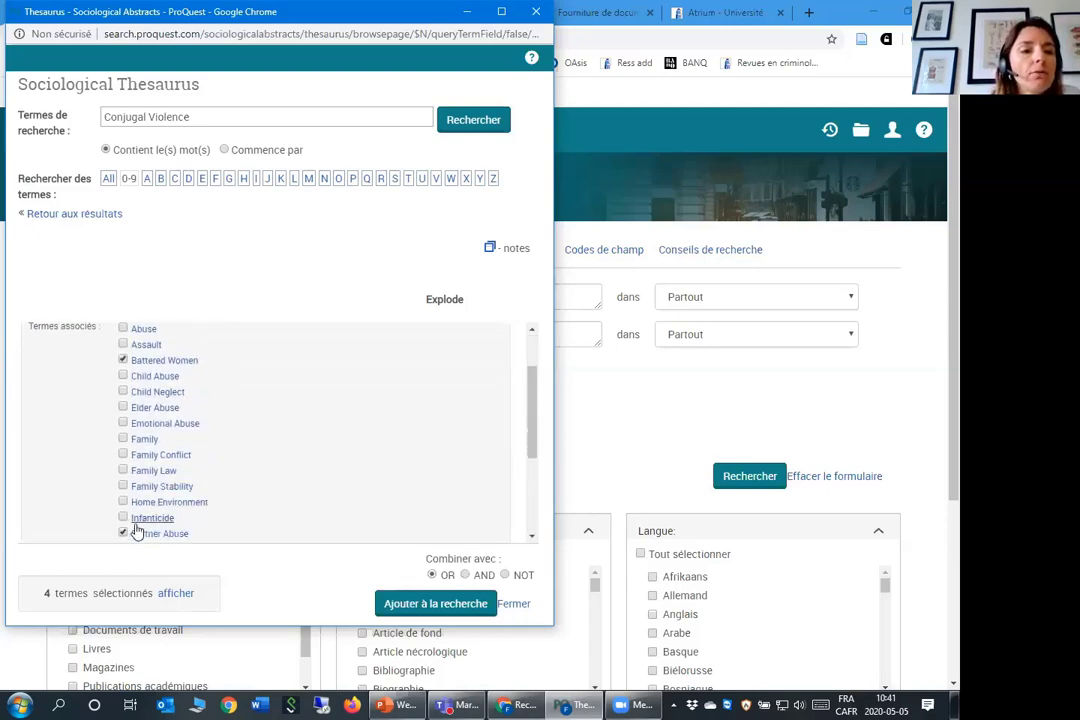
scroll(100, 414, down, 2)
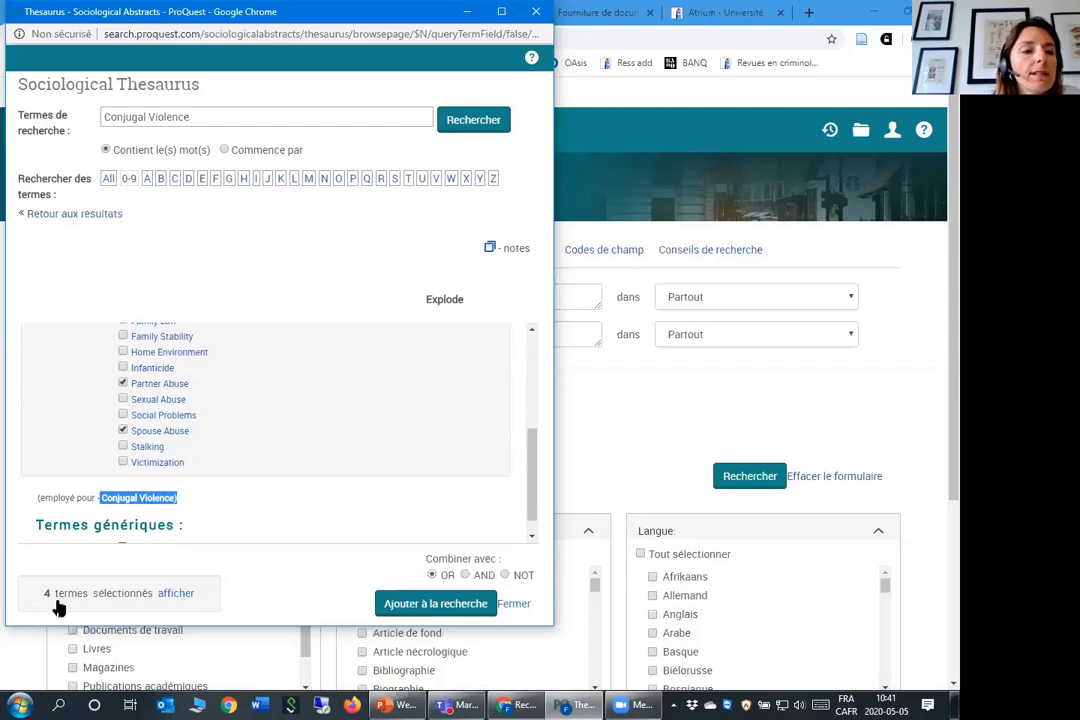
click(438, 603)
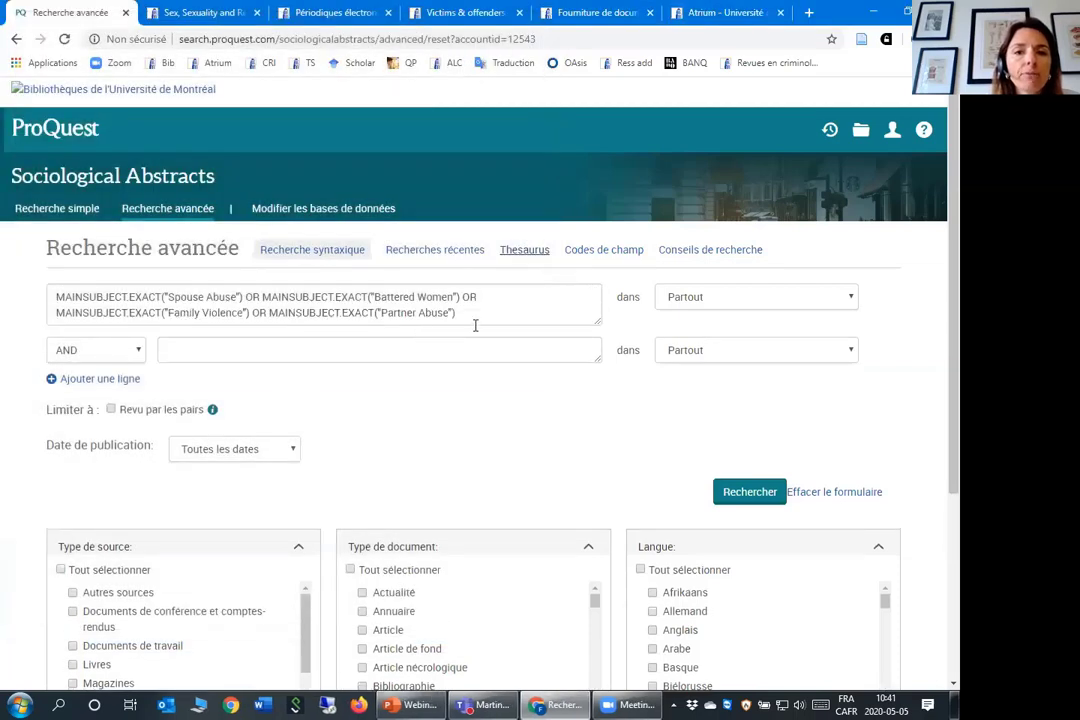
Check the inserted MAINSUBJECT.EXACT expression and run the advanced search with it, leaving the second search row empty
drag(490, 312, 3, 275)
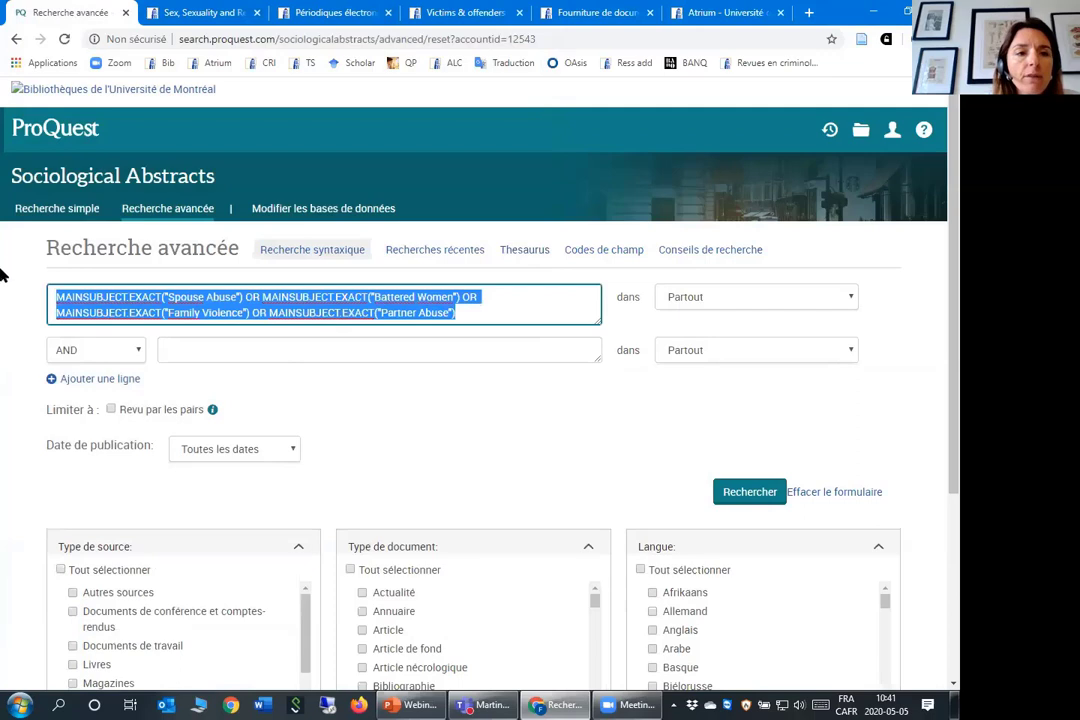
click(323, 369)
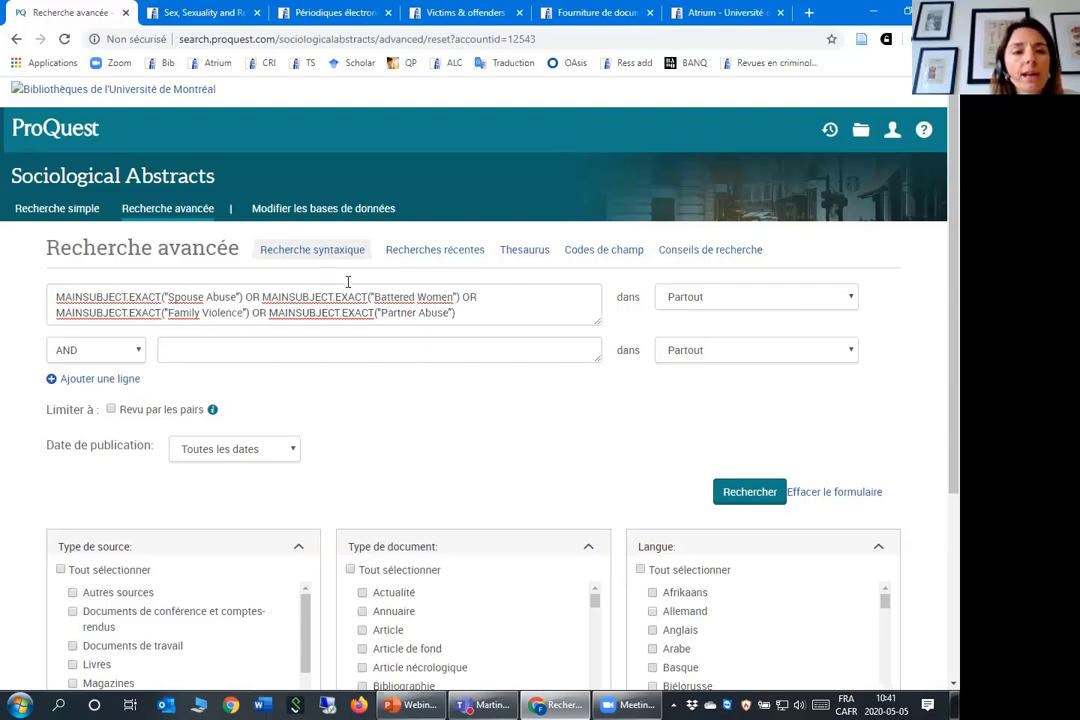
click(750, 492)
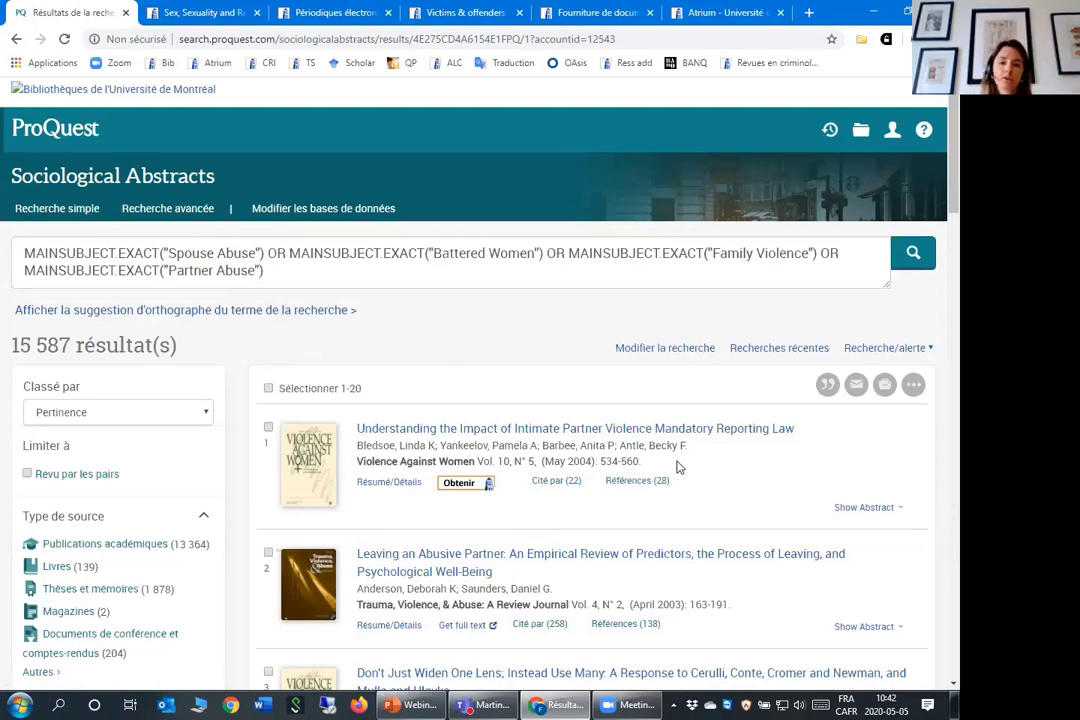
click(505, 704)
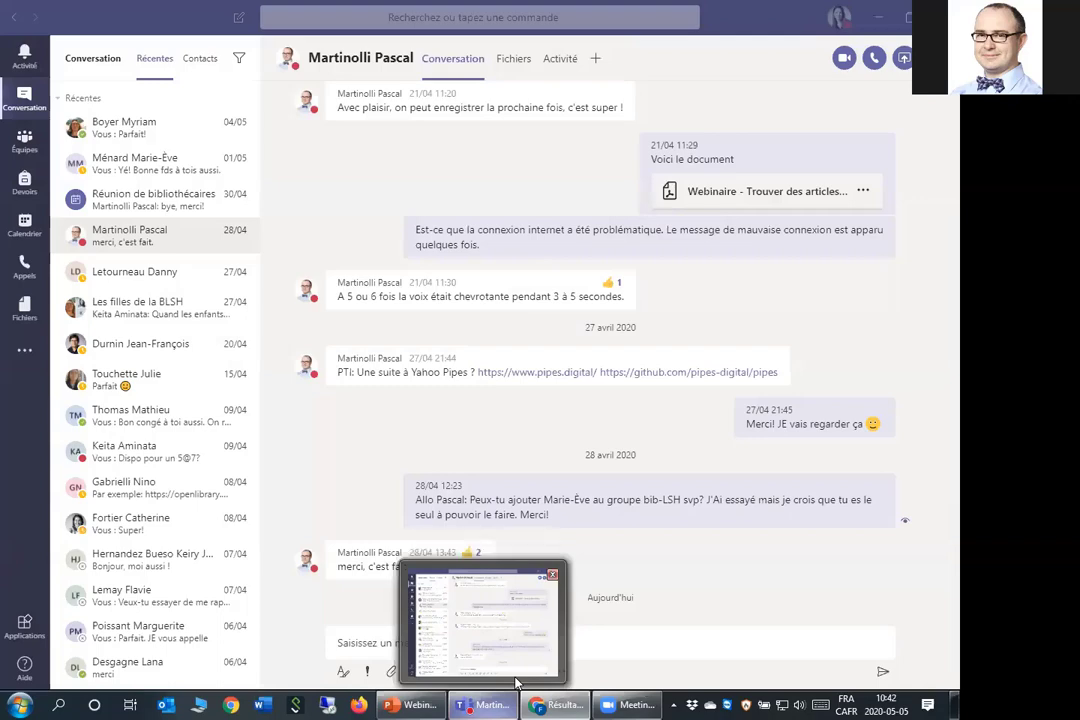
click(545, 704)
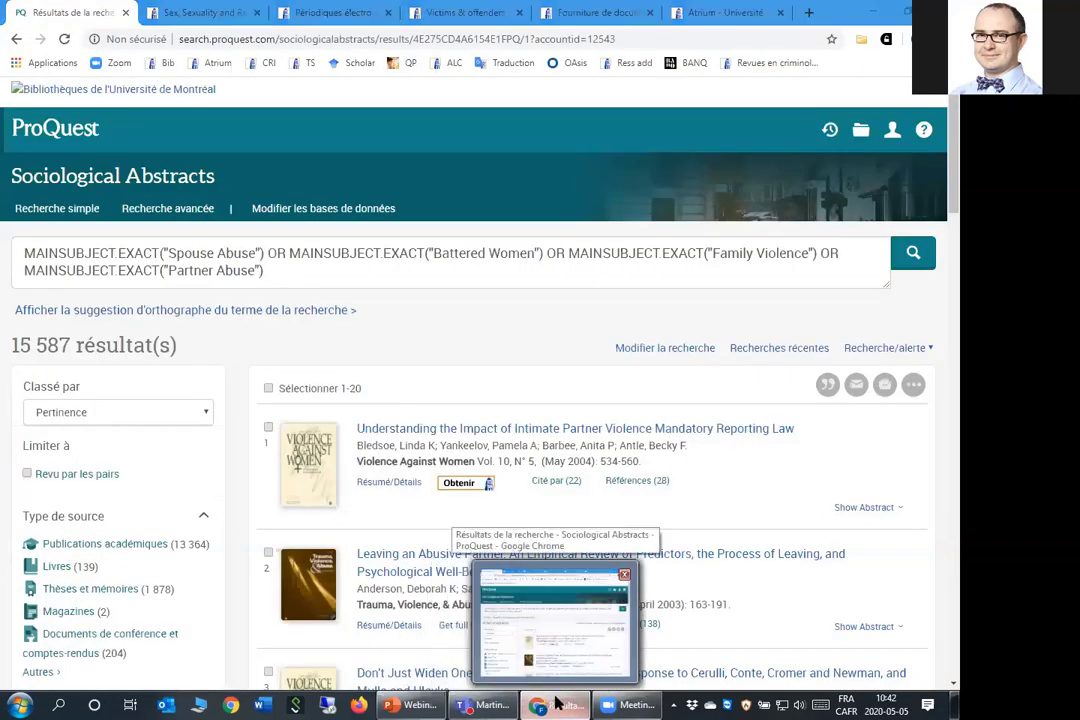
click(553, 704)
click(550, 704)
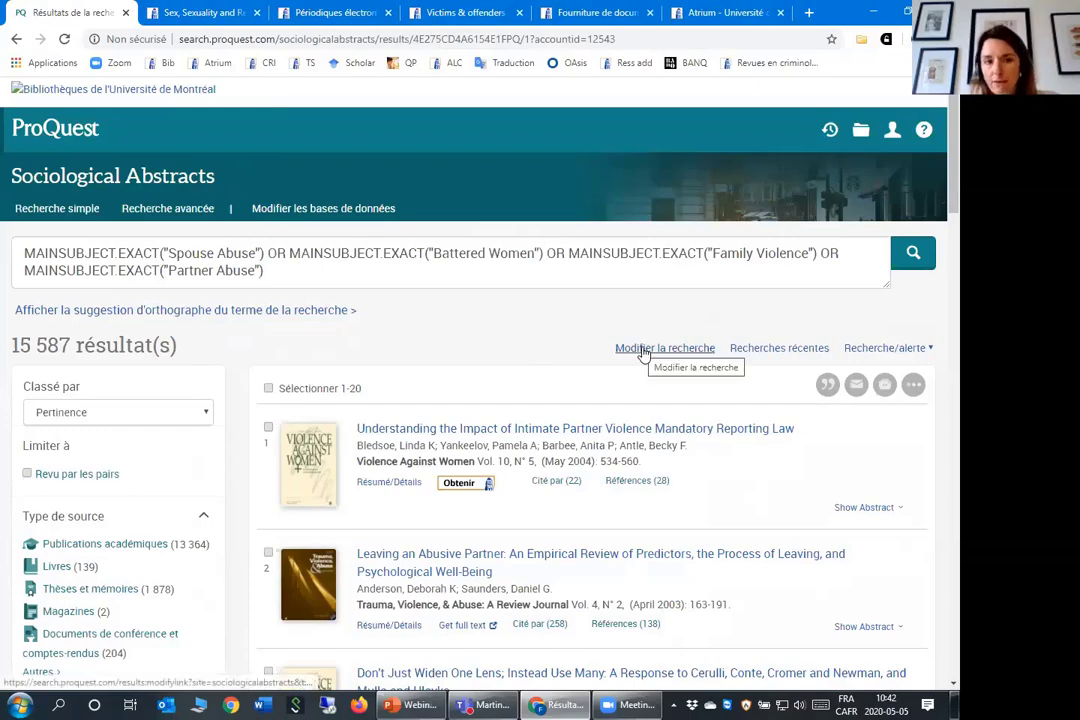
Examine the filters available for narrowing the search results, from source type and publication date to subject and publication
scroll(130, 470, down, 3)
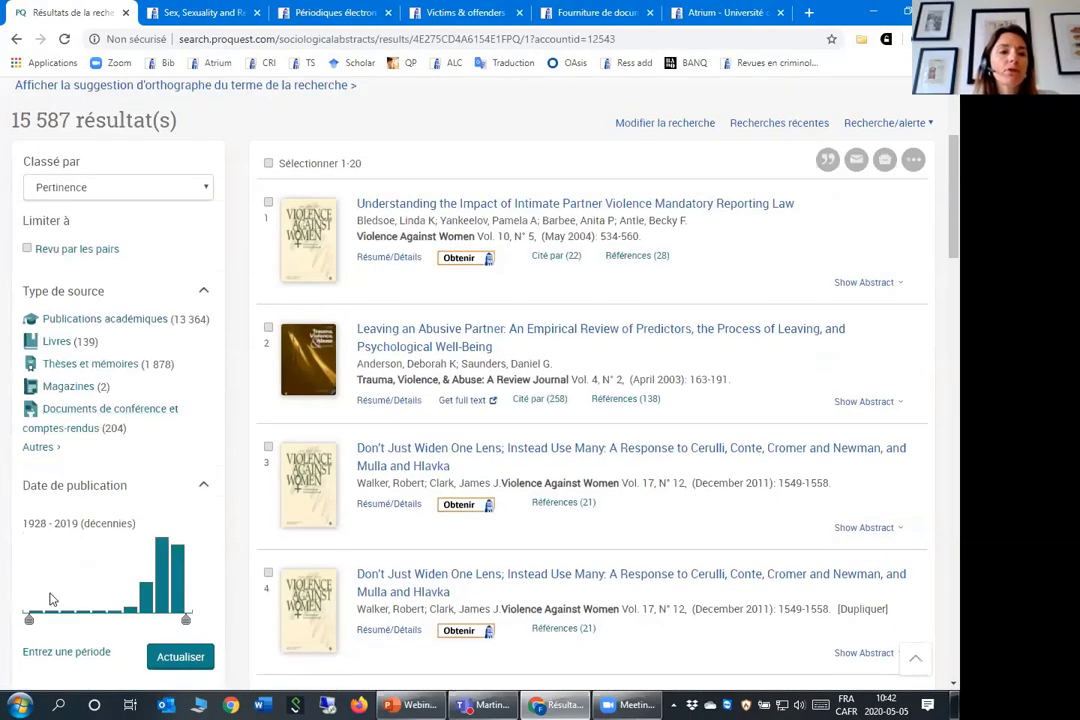
scroll(96, 509, down, 1)
scroll(108, 530, down, 3)
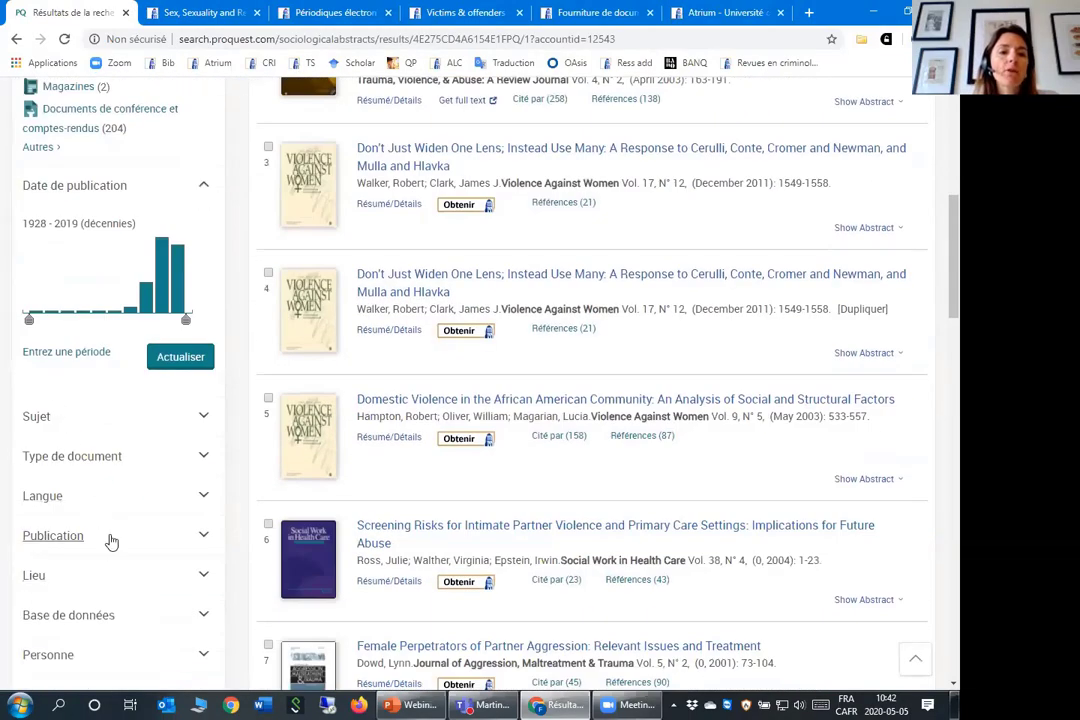